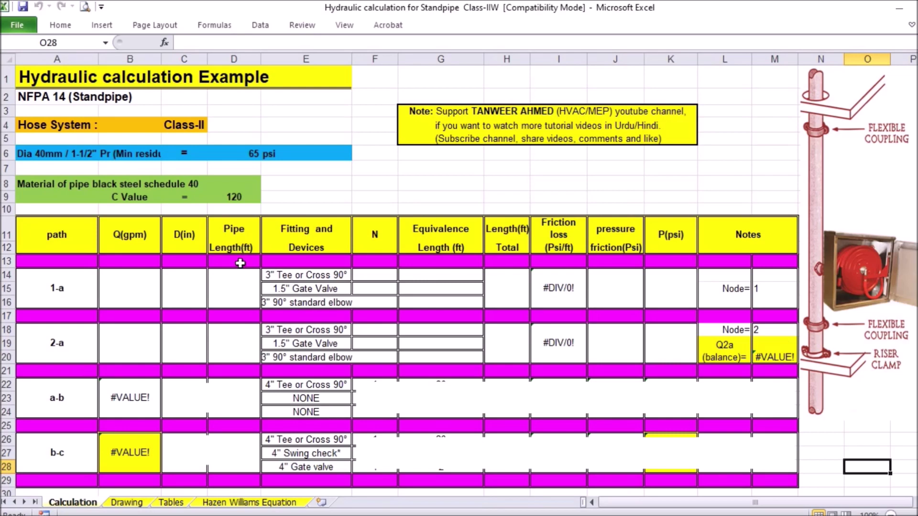
# Review the Drawing, Tables and Hazen Williams Equation sheets, including the equivalent pipe length chart, and return to the Calculation sheet
pyautogui.click(118, 503)
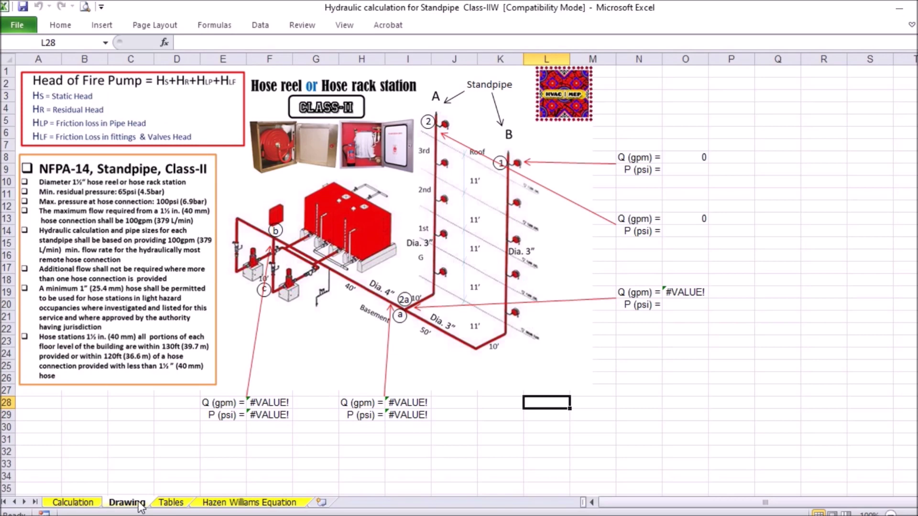
pyautogui.click(162, 505)
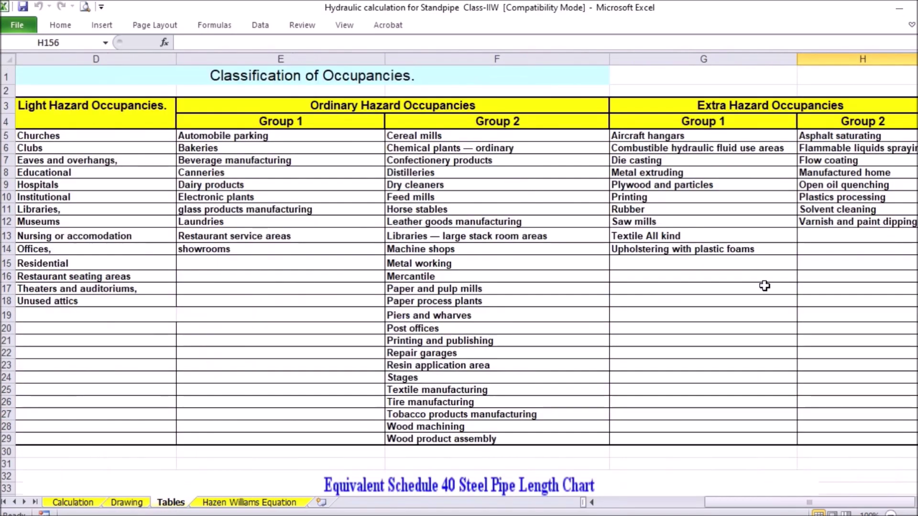
pyautogui.scroll(-20, 459, 277)
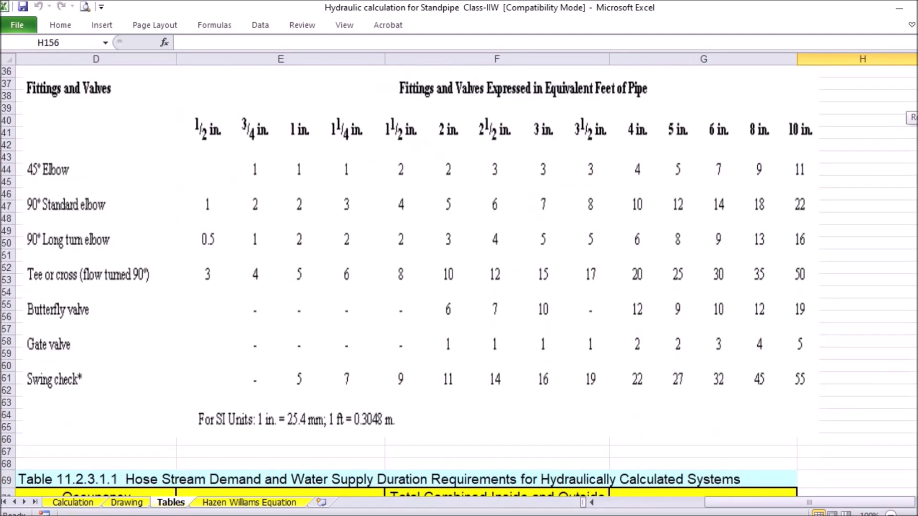
pyautogui.scroll(-17, 459, 277)
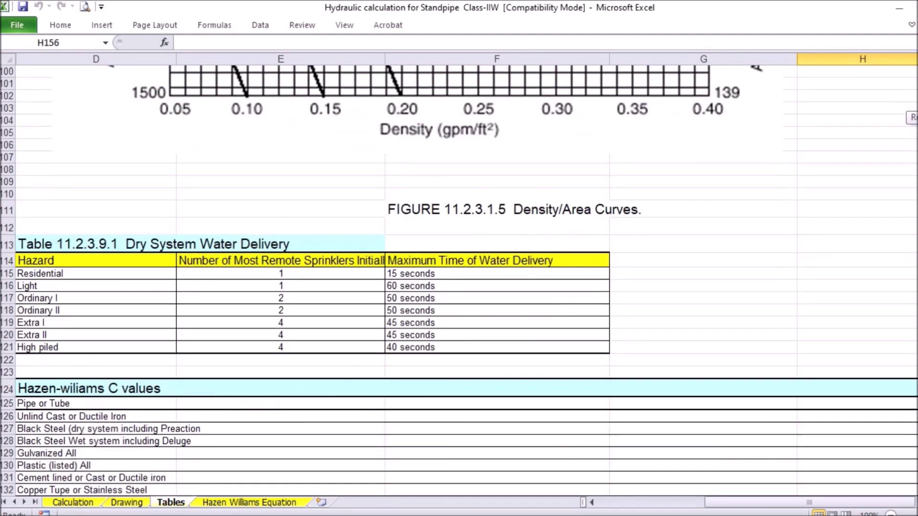
pyautogui.scroll(-1, 459, 277)
pyautogui.scroll(20, 459, 277)
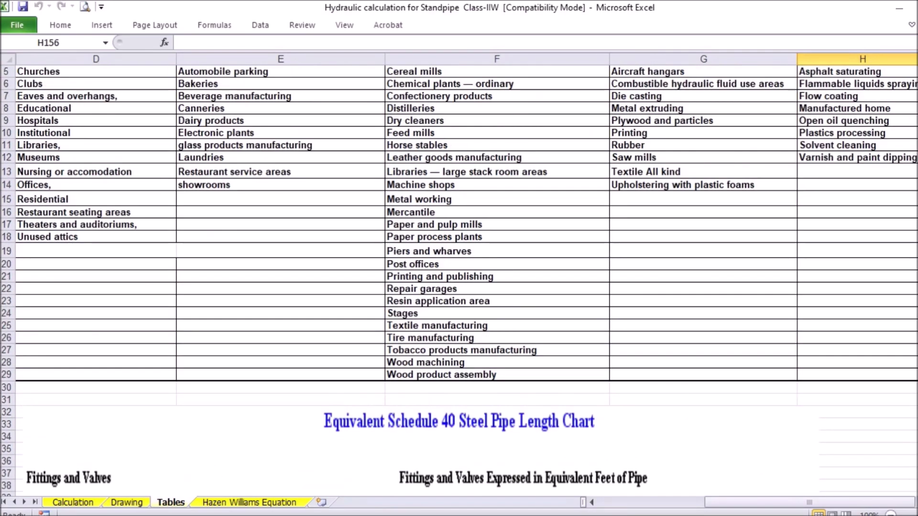
pyautogui.click(228, 503)
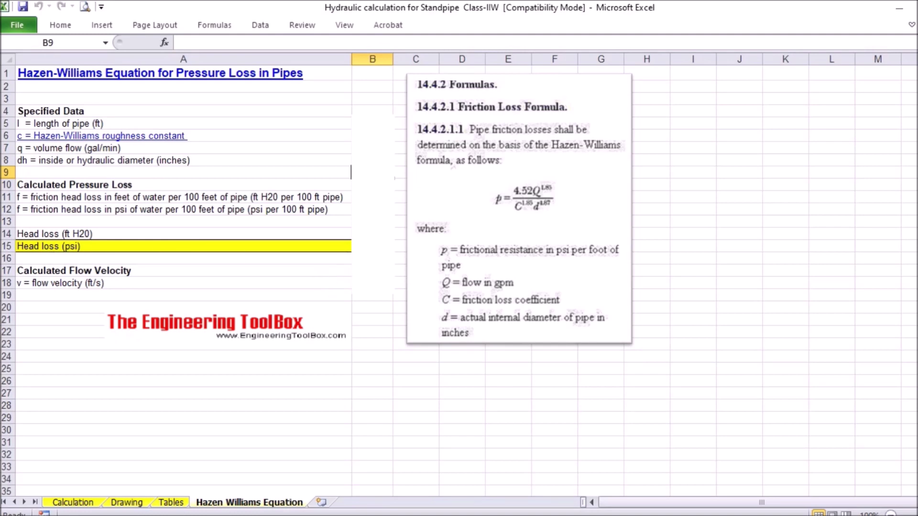
pyautogui.click(70, 503)
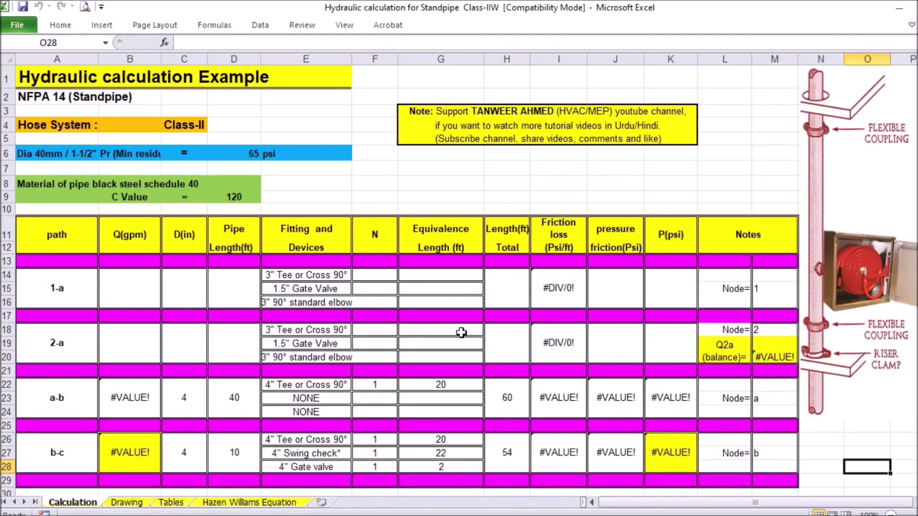
pyautogui.click(290, 503)
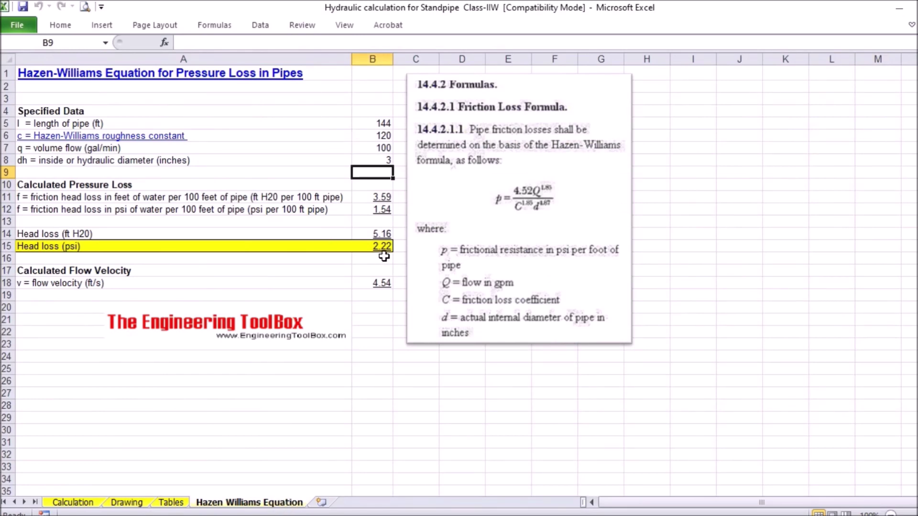
pyautogui.click(74, 503)
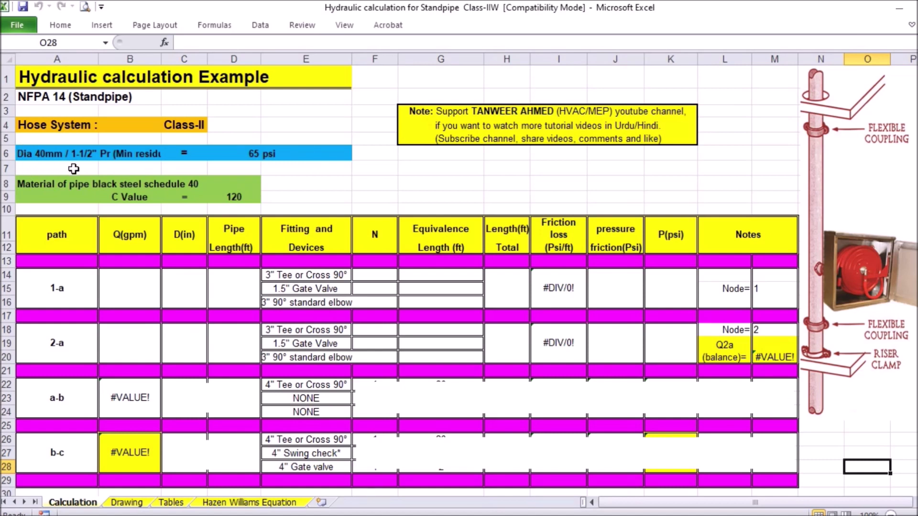
# Inspect the full minimum residual pressure label and its value in the Calculation sheet's design data
pyautogui.click(118, 161)
pyautogui.doubleClick(118, 161)
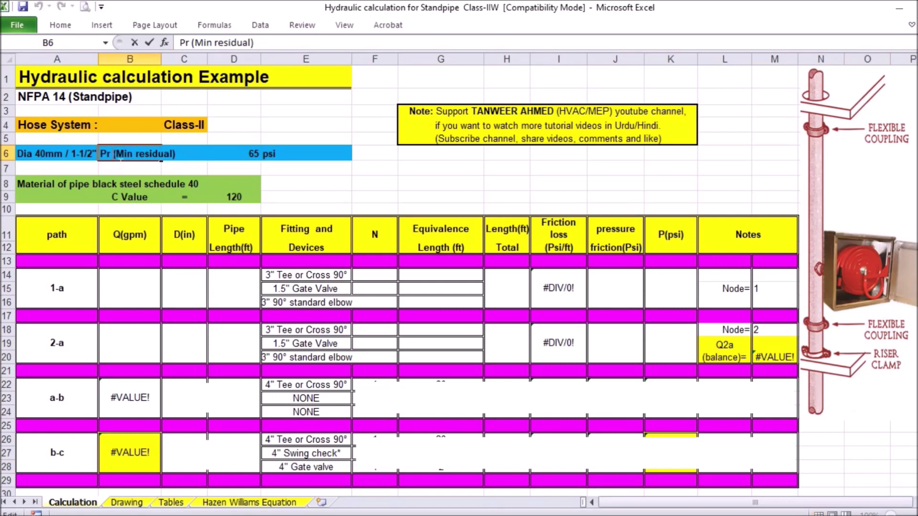
pyautogui.click(257, 159)
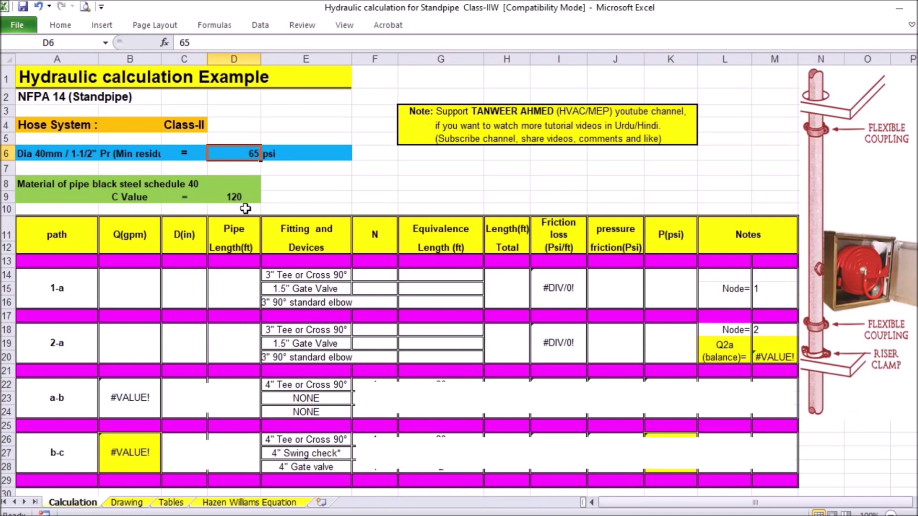
# Look up the Hazen-Williams C values by pipe material in the Tables sheet and compare them with the Calculation sheet's C value cell
pyautogui.click(181, 504)
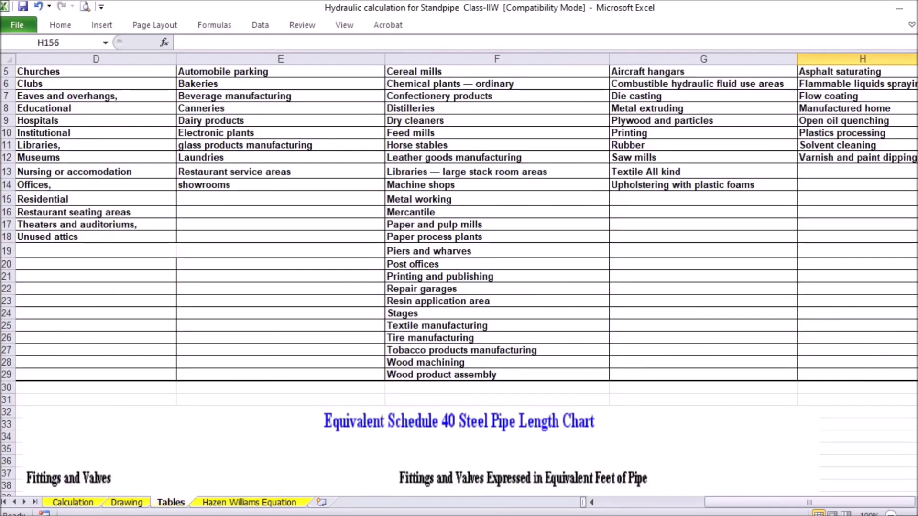
pyautogui.scroll(-20, 459, 282)
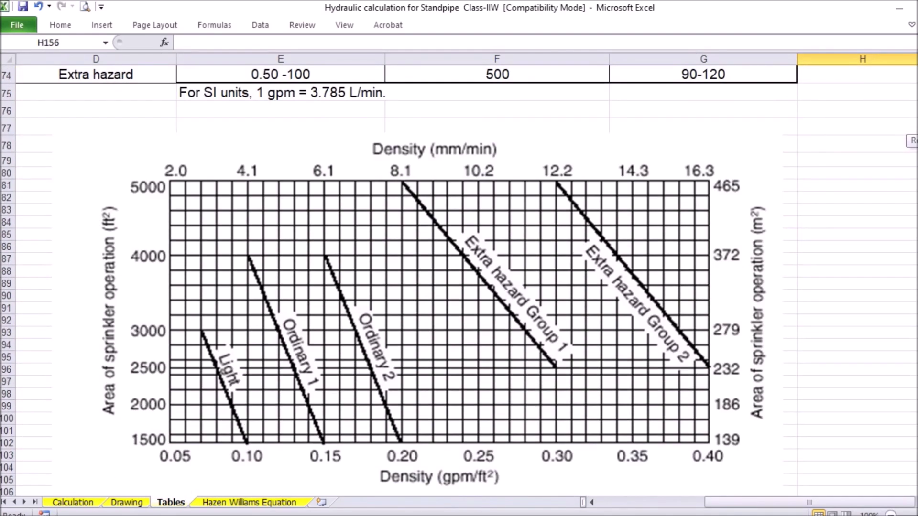
pyautogui.scroll(-10, 459, 282)
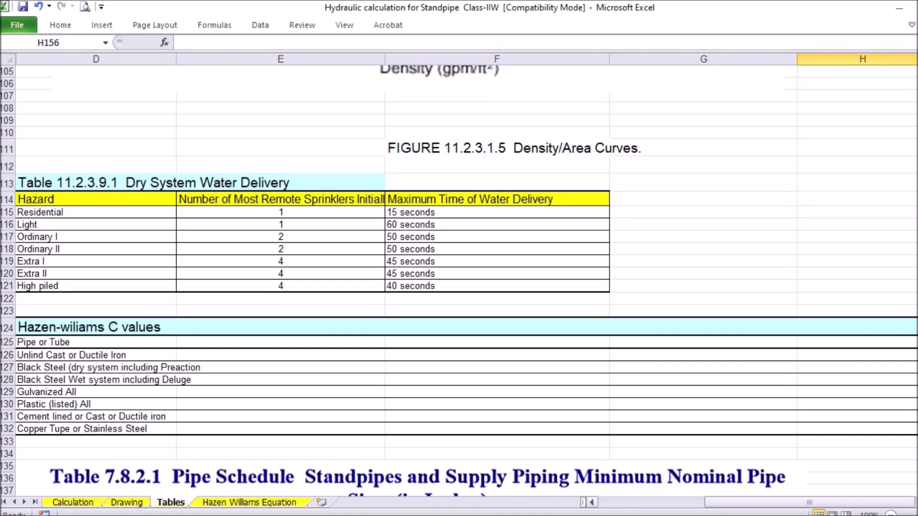
pyautogui.moveTo(789, 509); pyautogui.dragTo(812, 509)
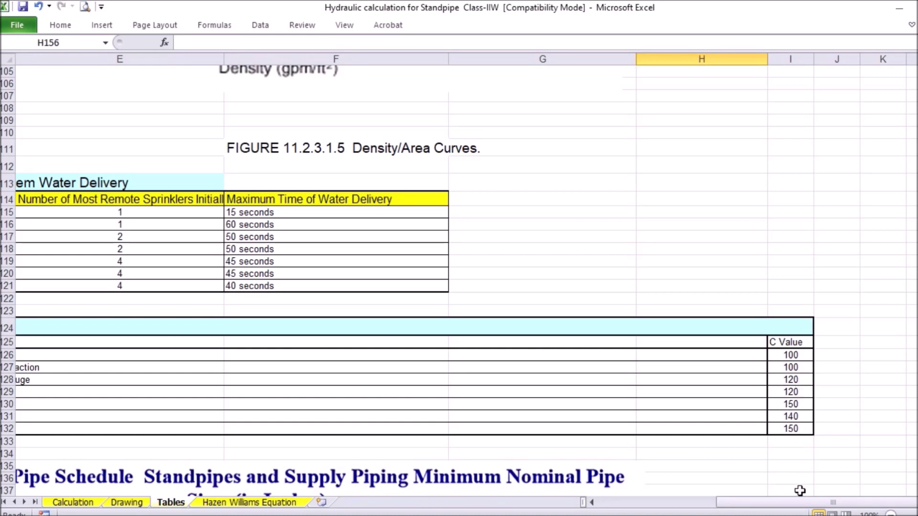
pyautogui.moveTo(787, 501); pyautogui.dragTo(773, 500)
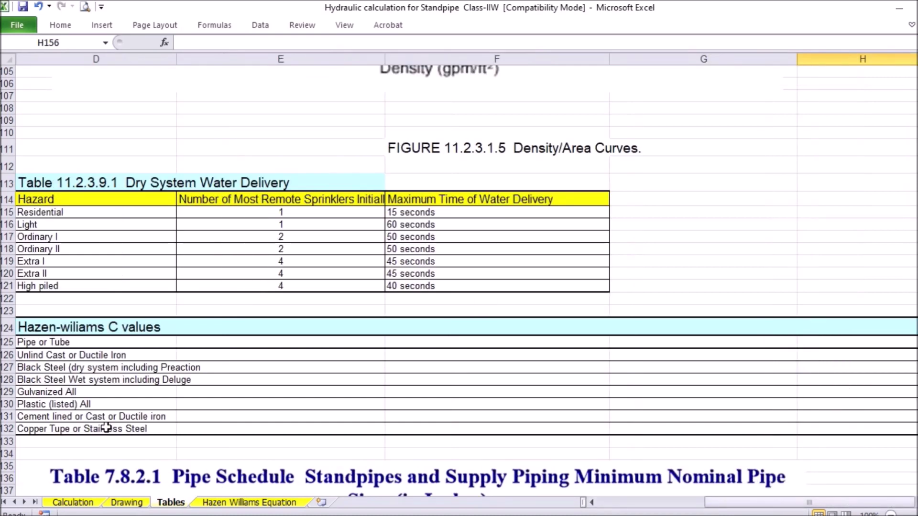
pyautogui.click(71, 502)
pyautogui.click(245, 198)
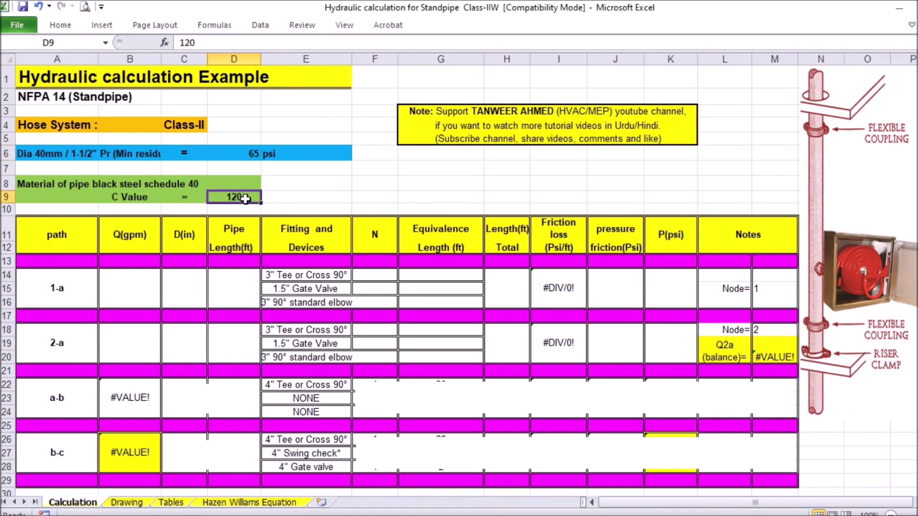
# Check path 1-a and the hose connection flow requirement on the Drawing sheet, and enter a flow of 100 gpm for path 1-a
pyautogui.click(71, 291)
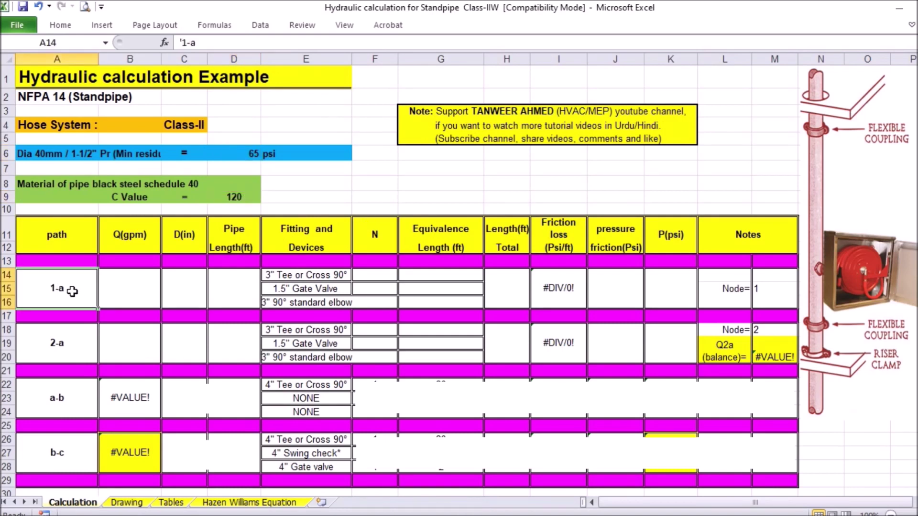
pyautogui.click(127, 502)
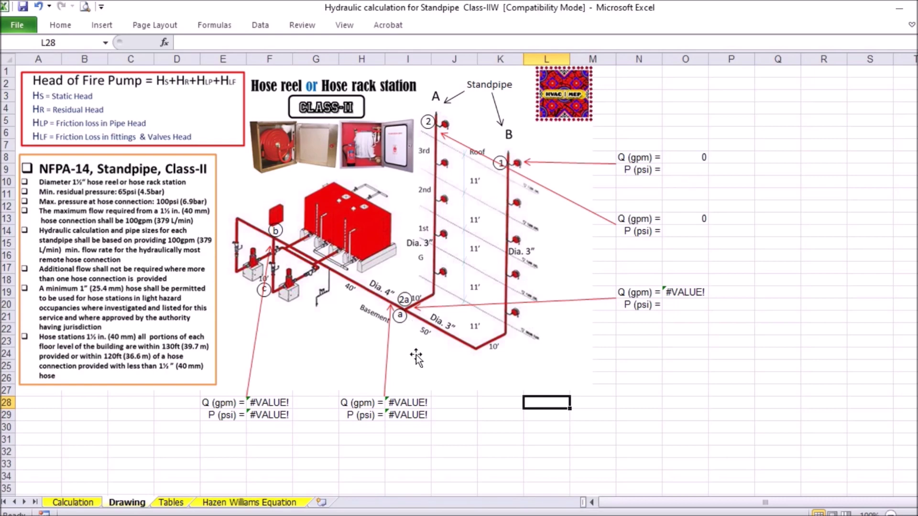
pyautogui.click(71, 503)
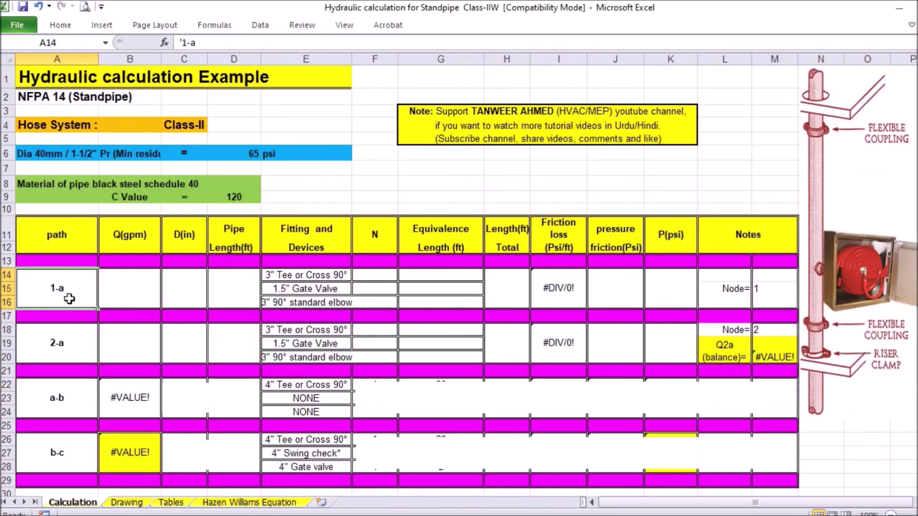
pyautogui.click(126, 293)
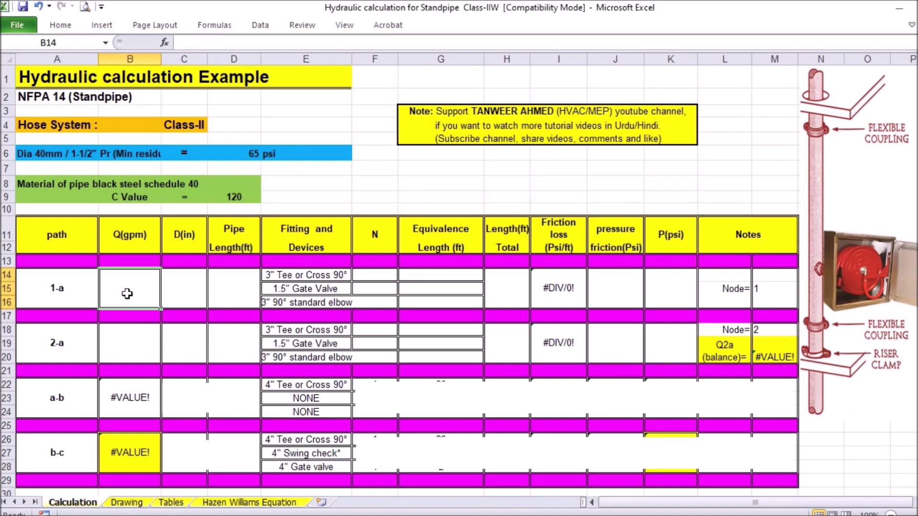
pyautogui.click(126, 503)
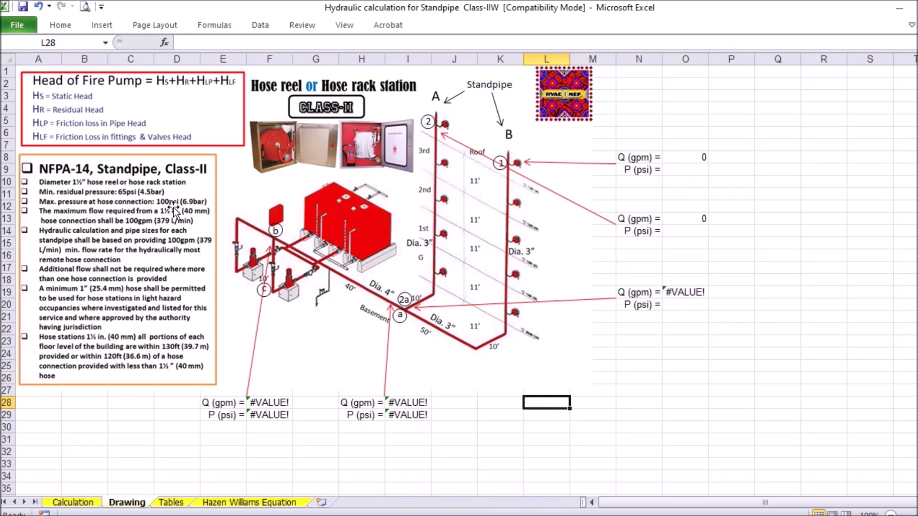
pyautogui.click(70, 503)
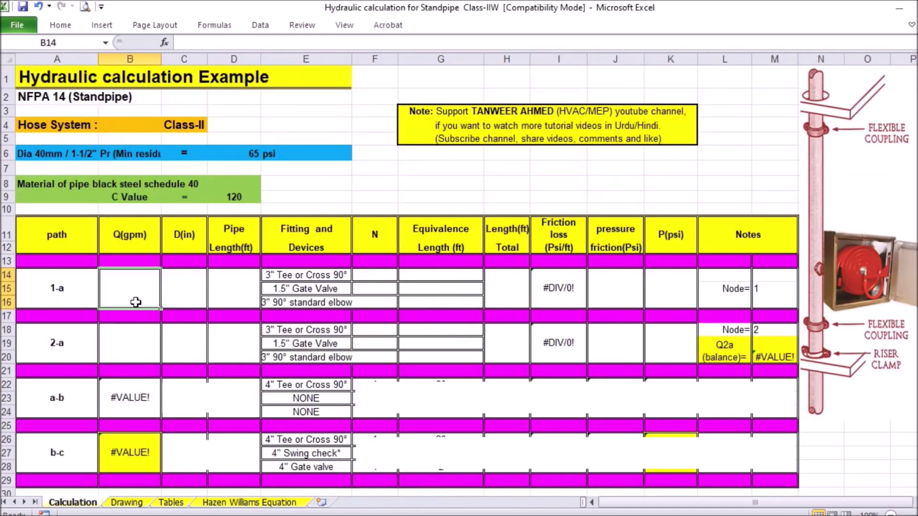
pyautogui.write('100')
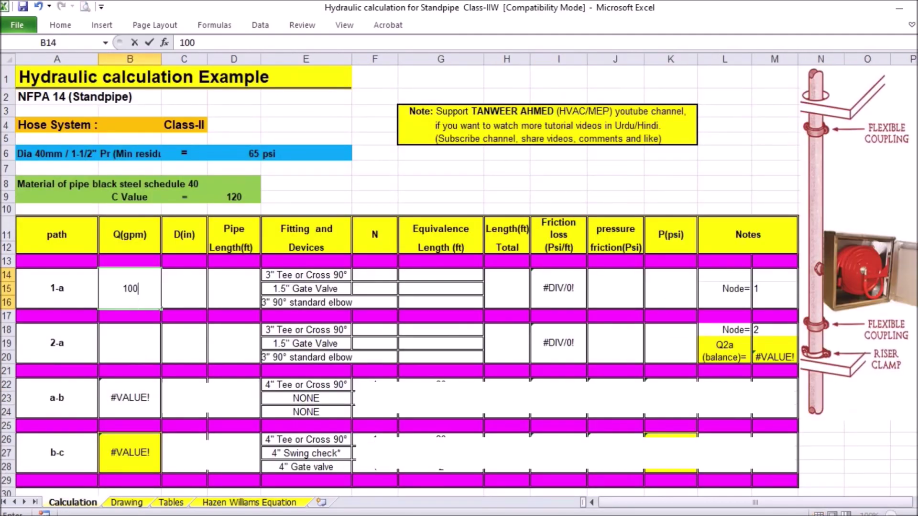
pyautogui.press('Return')
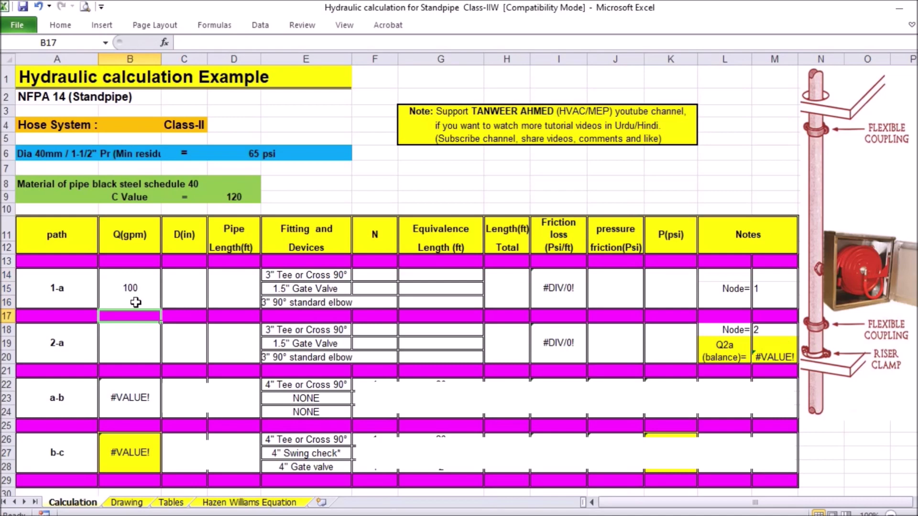
# Check the standpipe diameter on the Drawing sheet and set path 1-a's pipe diameter to 3 inches
pyautogui.click(200, 294)
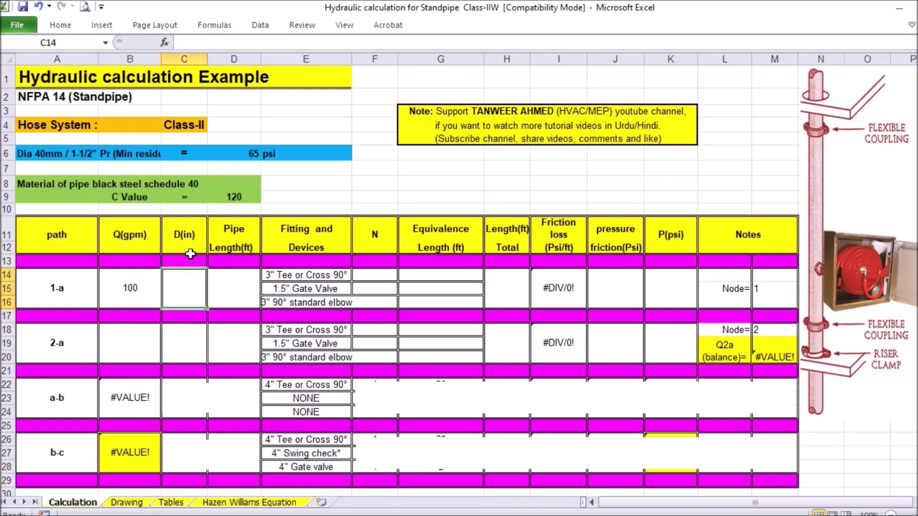
pyautogui.click(126, 503)
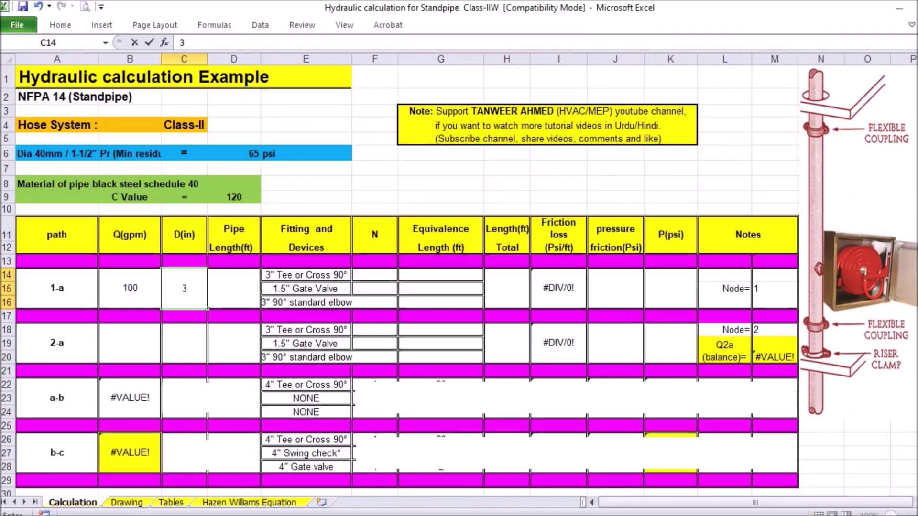
pyautogui.press('Return')
# Examine path 1-a's pipe lengths on the Drawing sheet and compare the piping layout with the minimum pipe sizes in Table 7.8.2.1
pyautogui.click(238, 288)
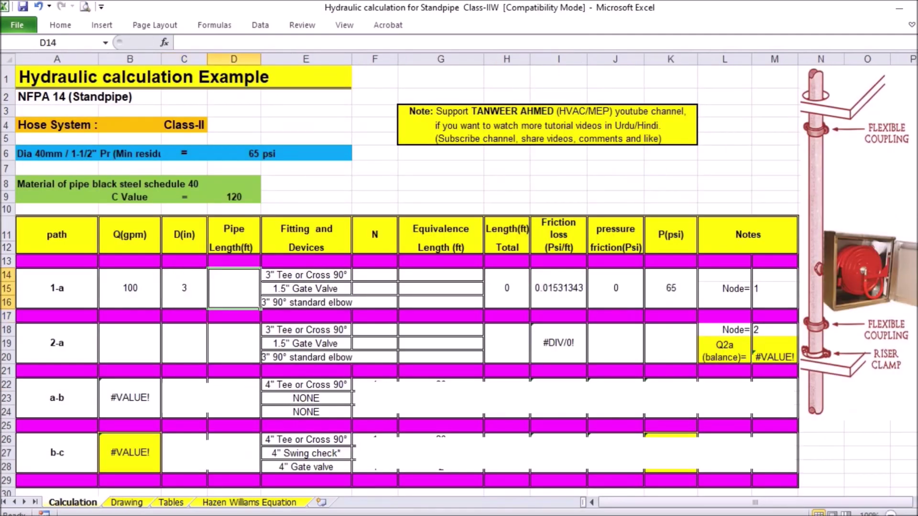
pyautogui.click(128, 504)
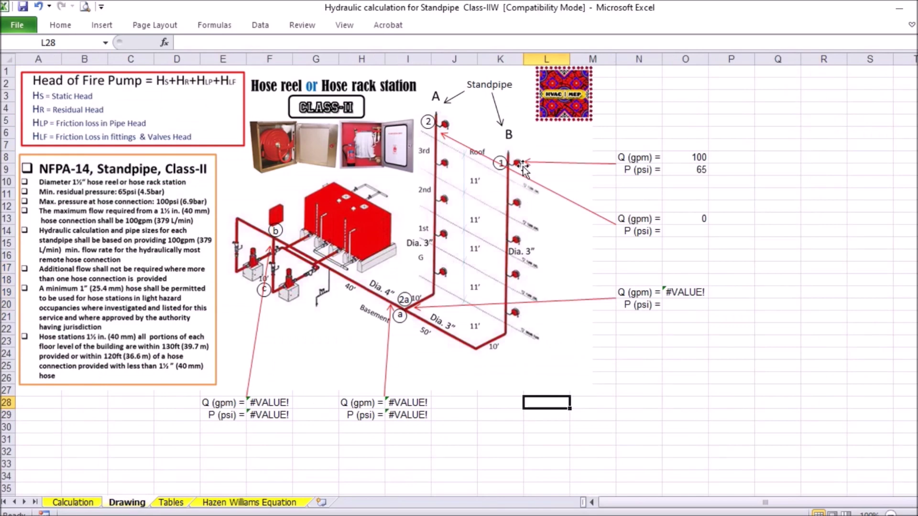
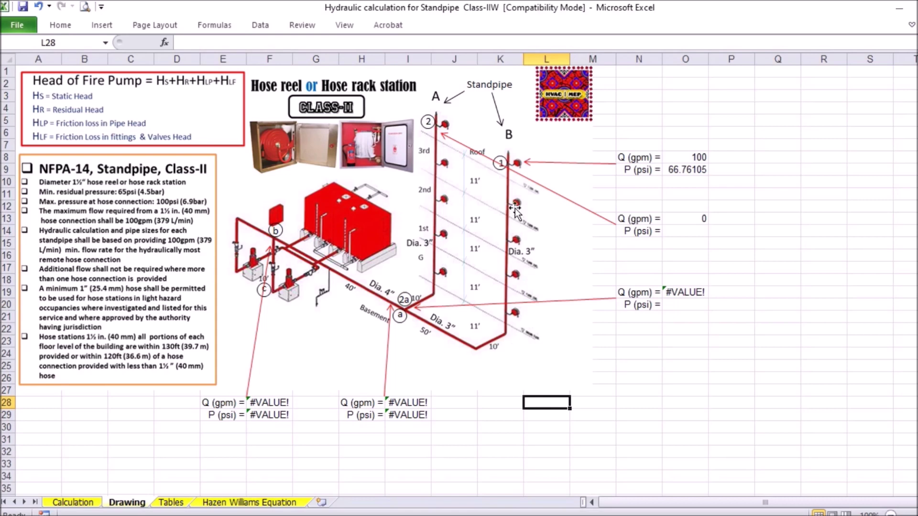
pyautogui.click(174, 506)
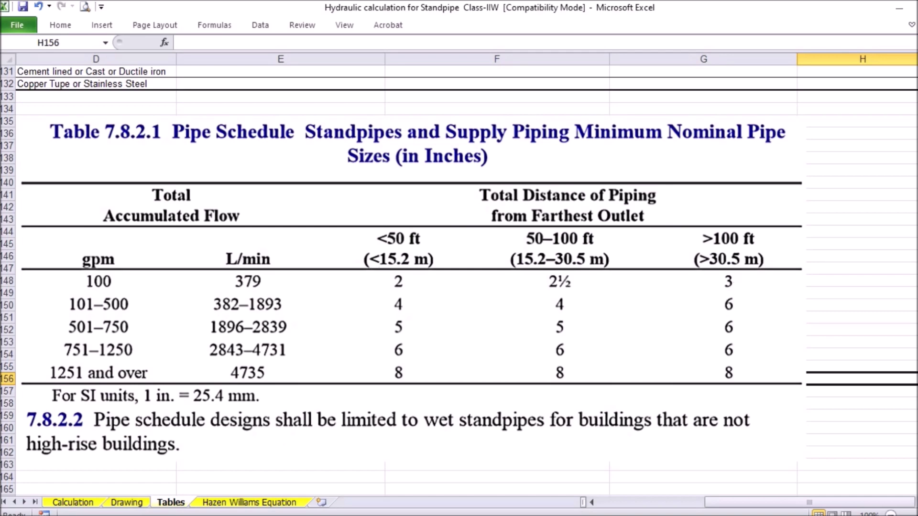
pyautogui.click(134, 505)
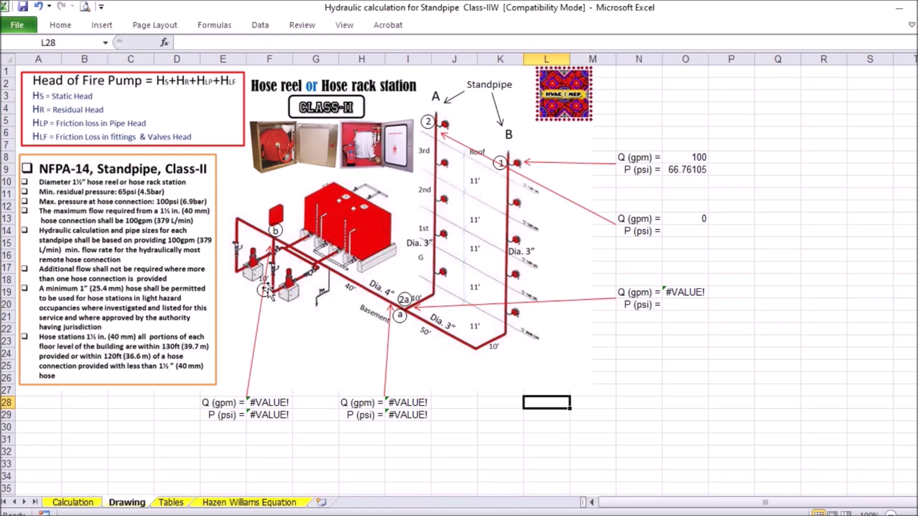
pyautogui.click(171, 502)
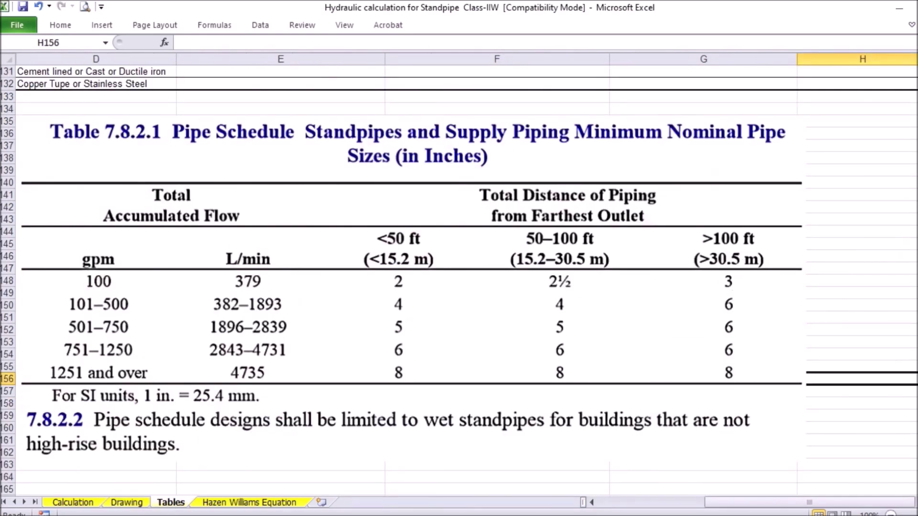
pyautogui.click(139, 505)
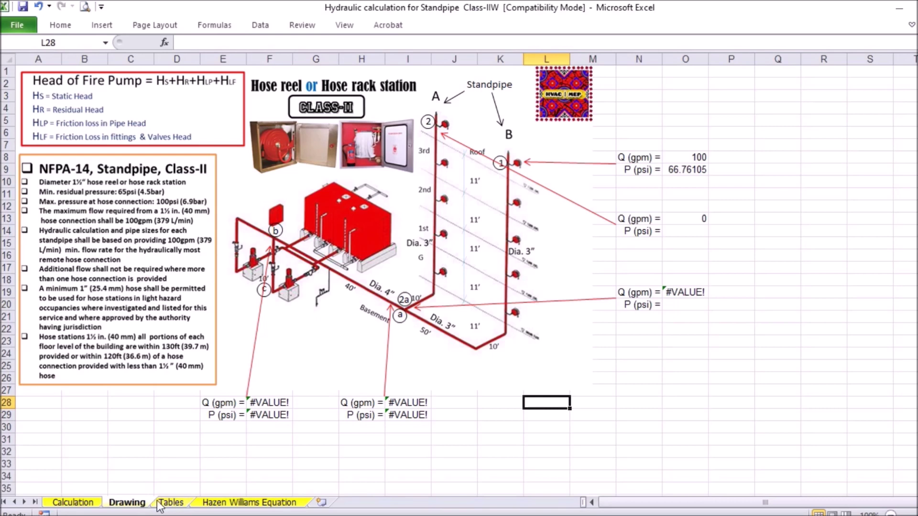
pyautogui.click(176, 502)
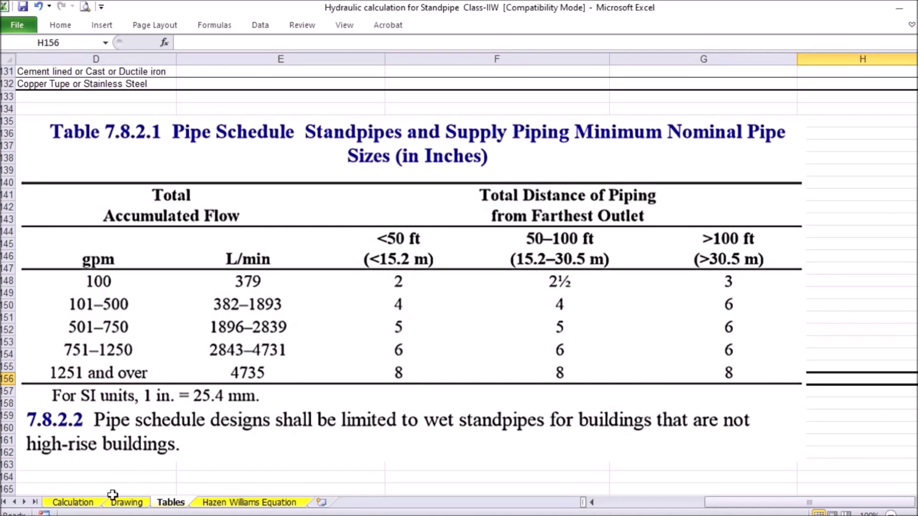
# Review path 1-a's flow, diameter, pipe length and listed fittings on the Calculation sheet against the Drawing sheet
pyautogui.click(126, 502)
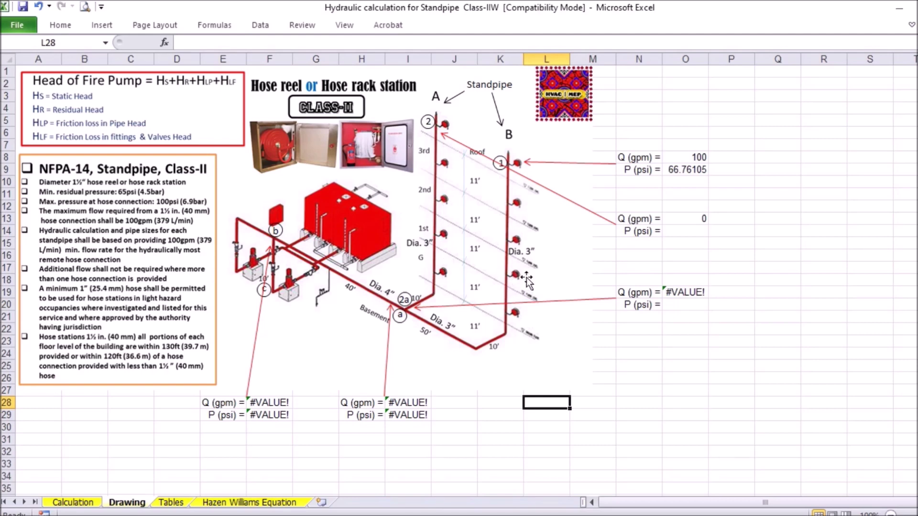
pyautogui.click(90, 504)
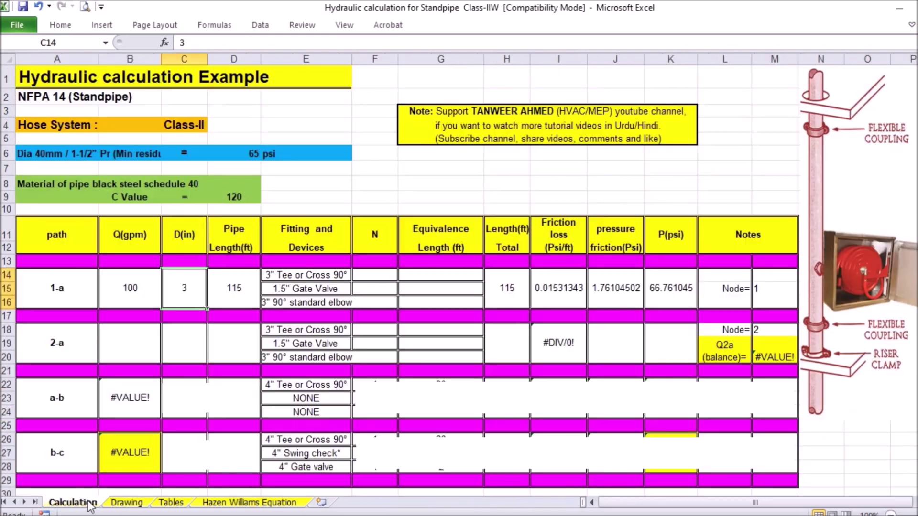
pyautogui.click(140, 290)
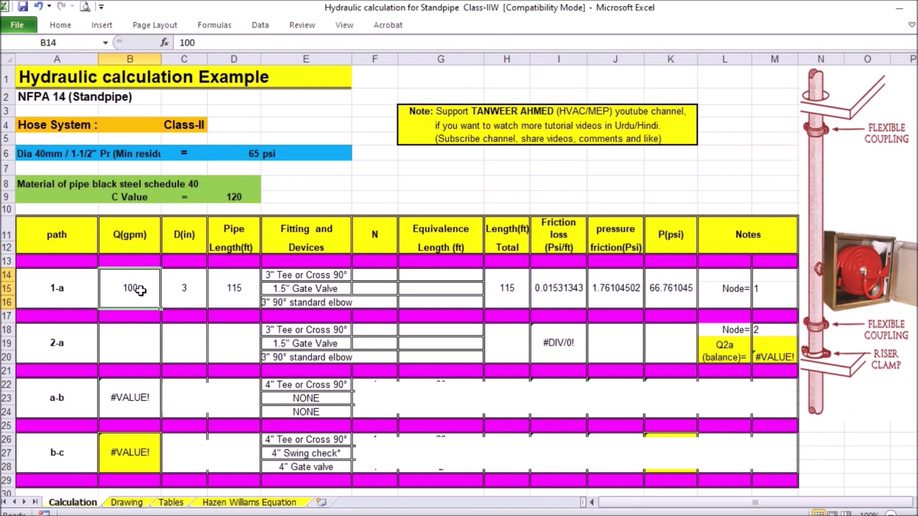
pyautogui.click(195, 297)
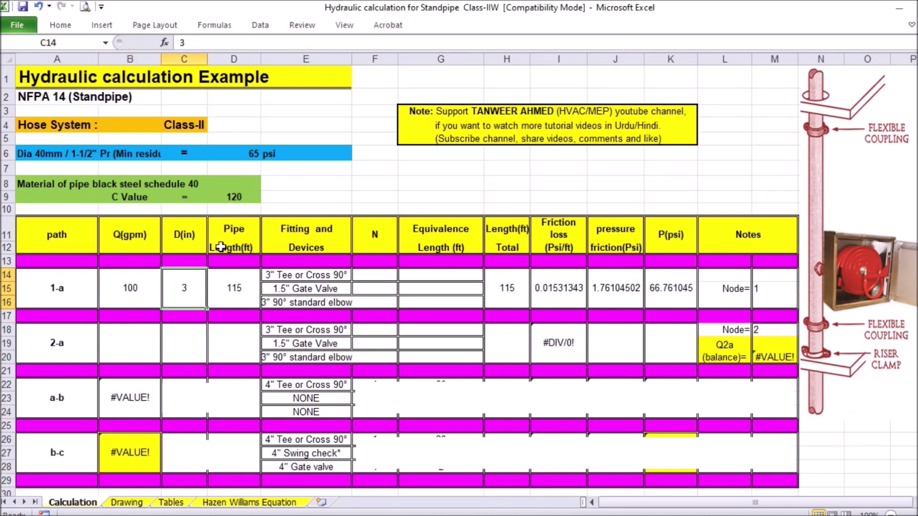
pyautogui.click(241, 292)
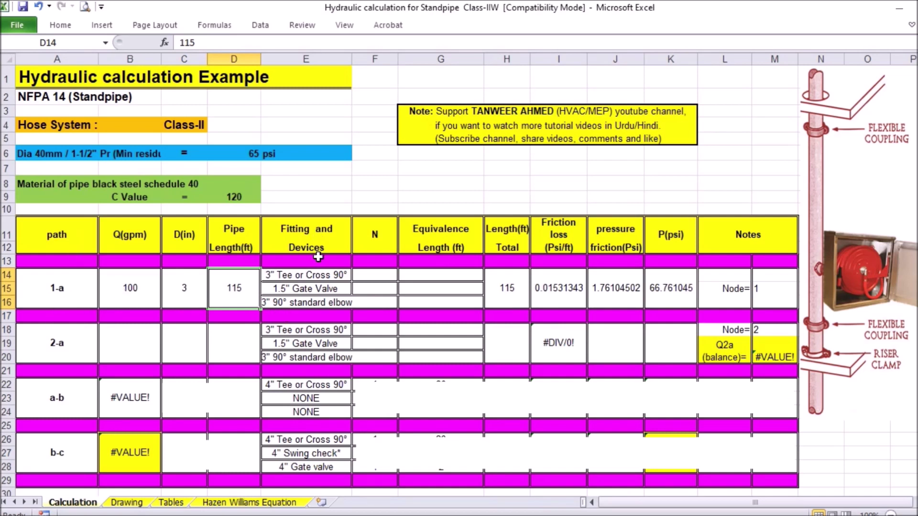
pyautogui.click(312, 276)
pyautogui.click(311, 289)
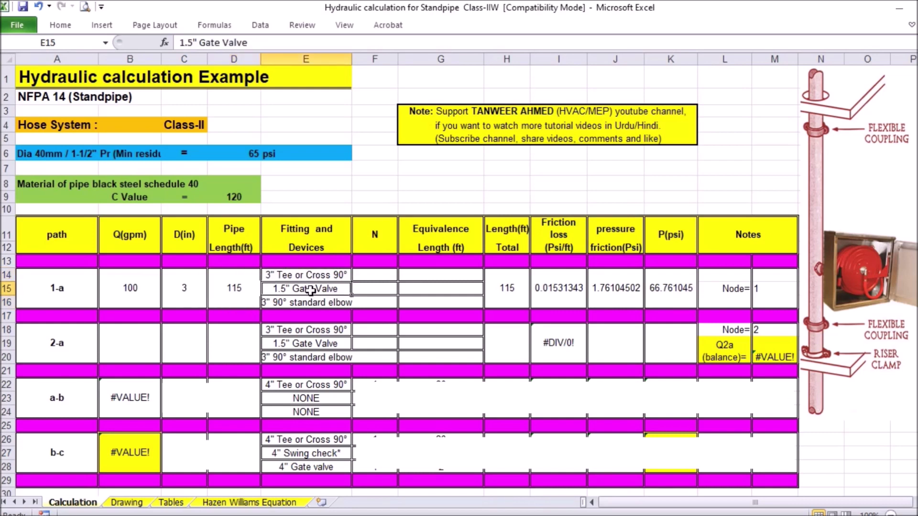
pyautogui.click(303, 304)
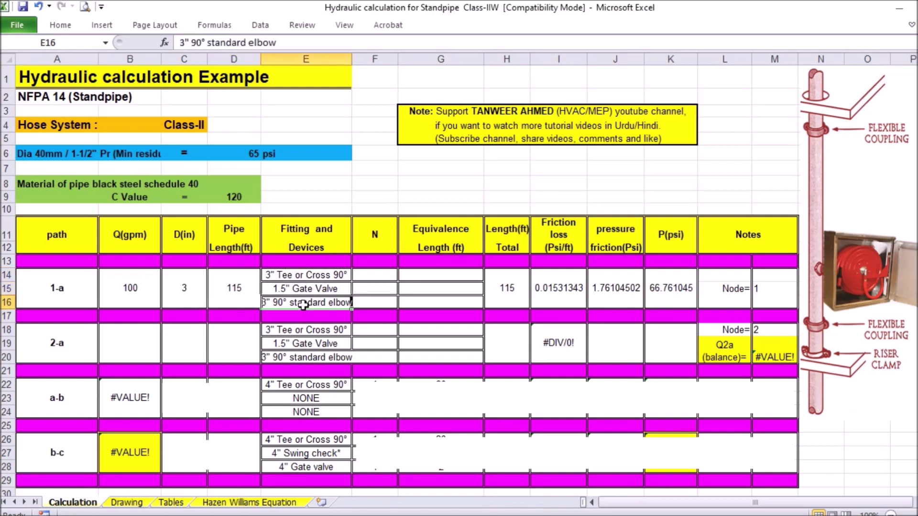
pyautogui.click(287, 277)
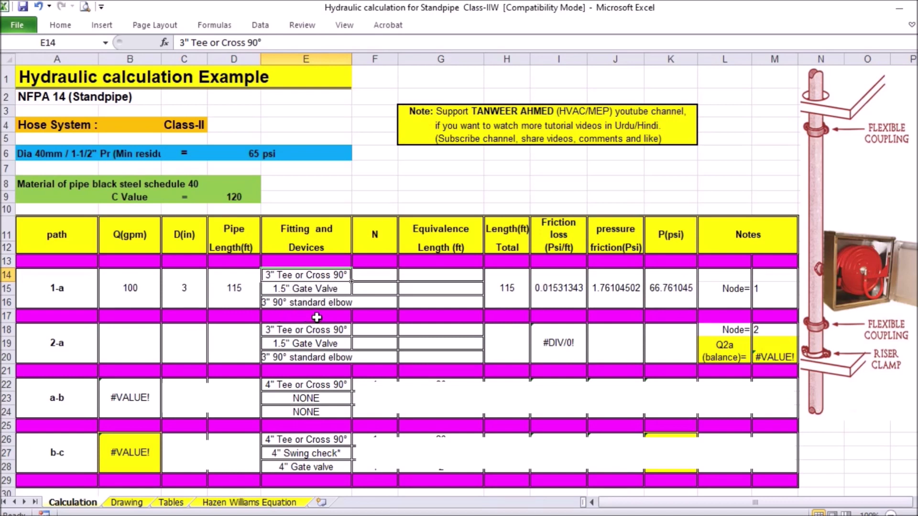
# Check path 1-a's fittings on the Drawing sheet and enter quantities of 1 tee, 1 gate valve and 2 standard elbows
pyautogui.click(128, 503)
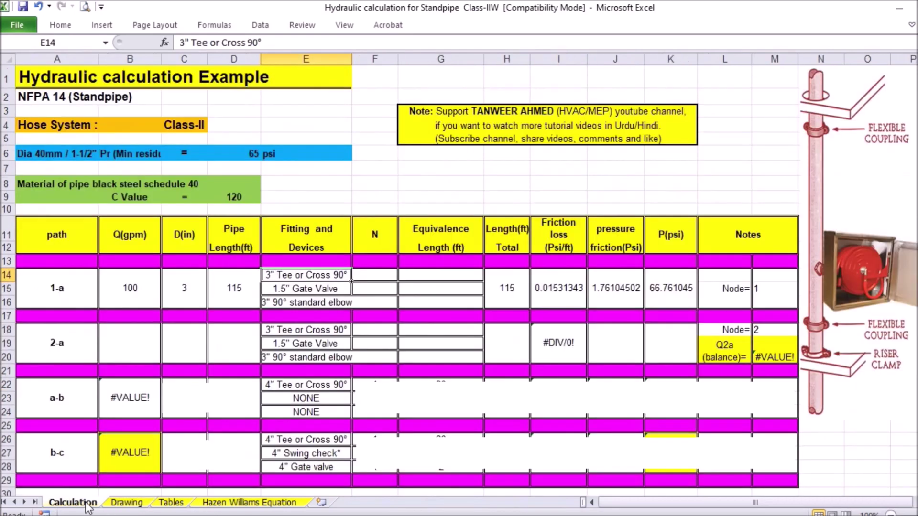
pyautogui.click(89, 502)
pyautogui.click(385, 280)
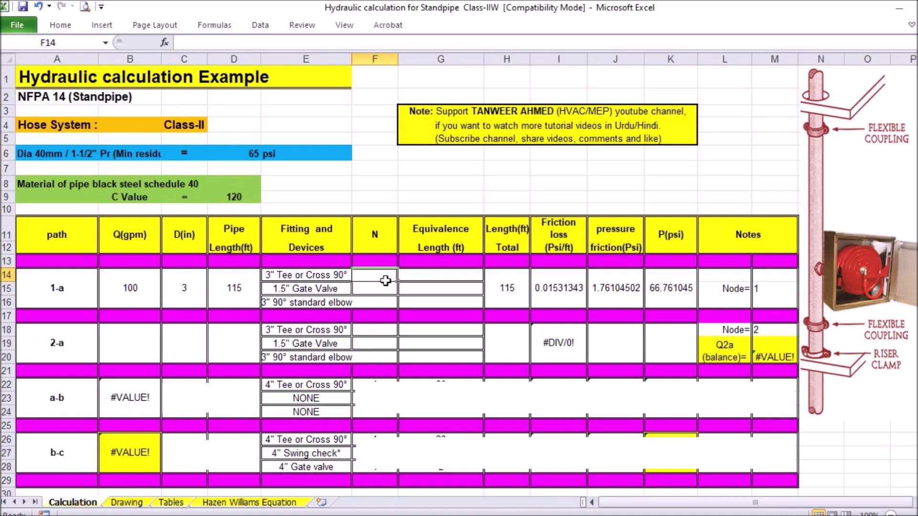
pyautogui.write('1')
pyautogui.press('Return')
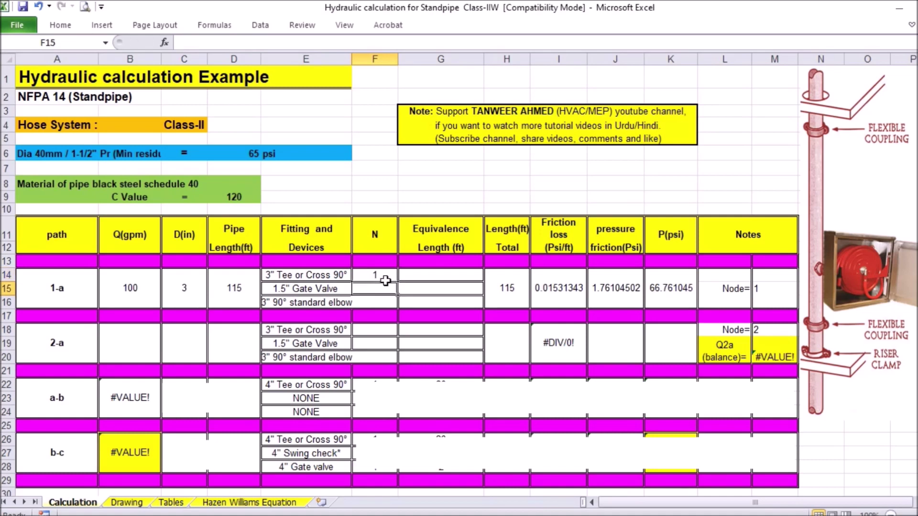
pyautogui.write('1')
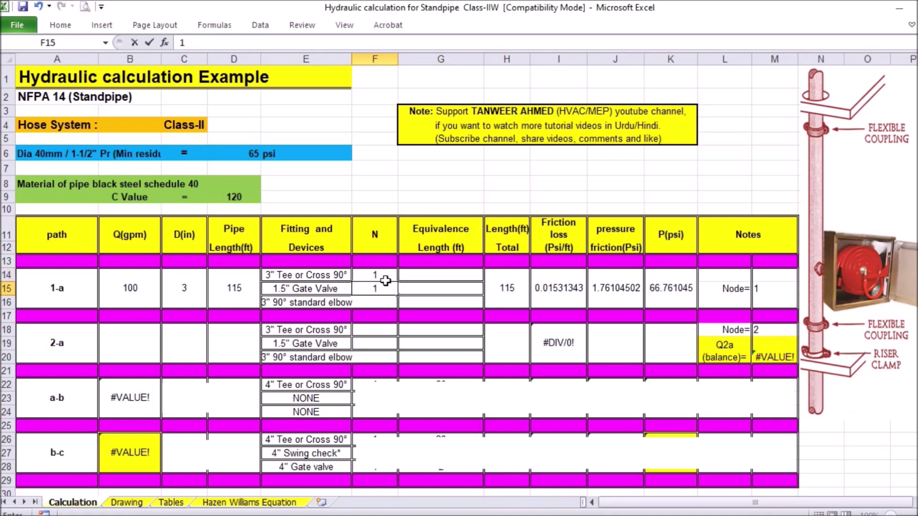
pyautogui.press('Return')
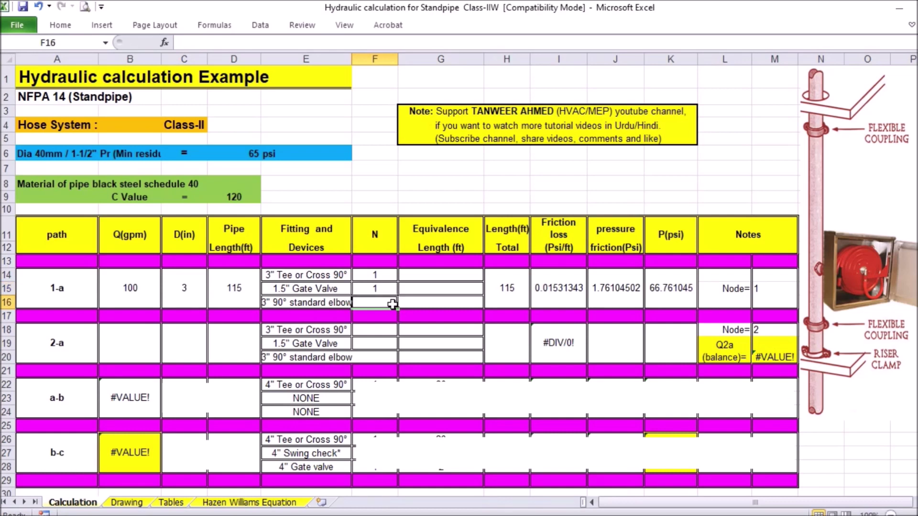
pyautogui.write('2')
pyautogui.press('Return')
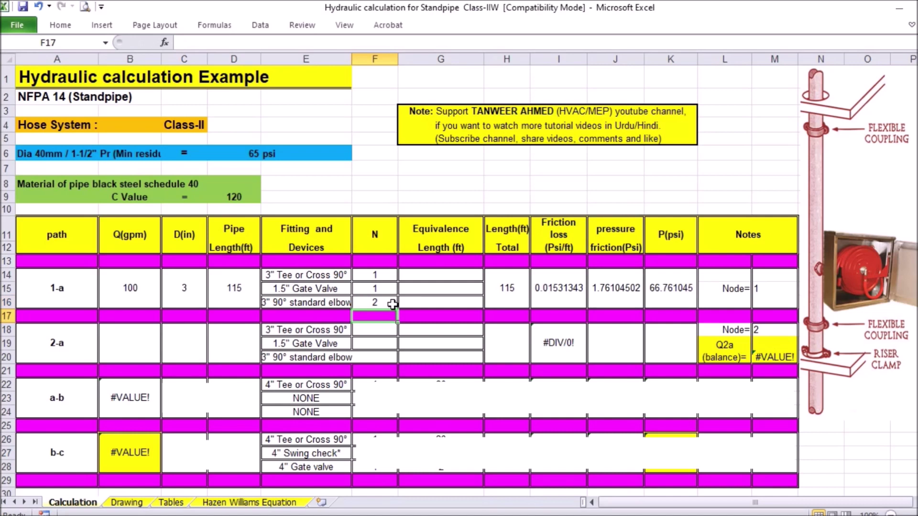
# Look up the 3-inch tee in the Tables sheet's equivalent length chart and enter 15 ft for path 1-a's tee
pyautogui.click(304, 277)
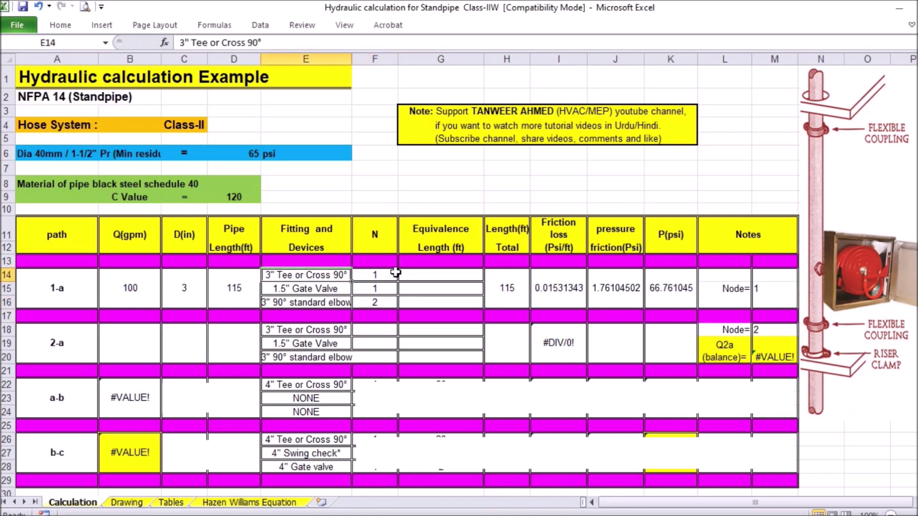
pyautogui.click(381, 280)
pyautogui.click(383, 247)
pyautogui.click(381, 281)
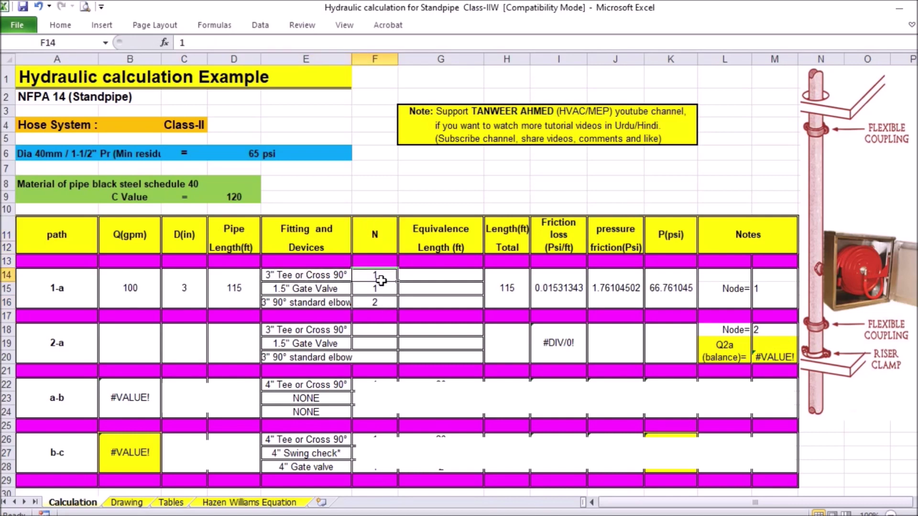
pyautogui.click(436, 279)
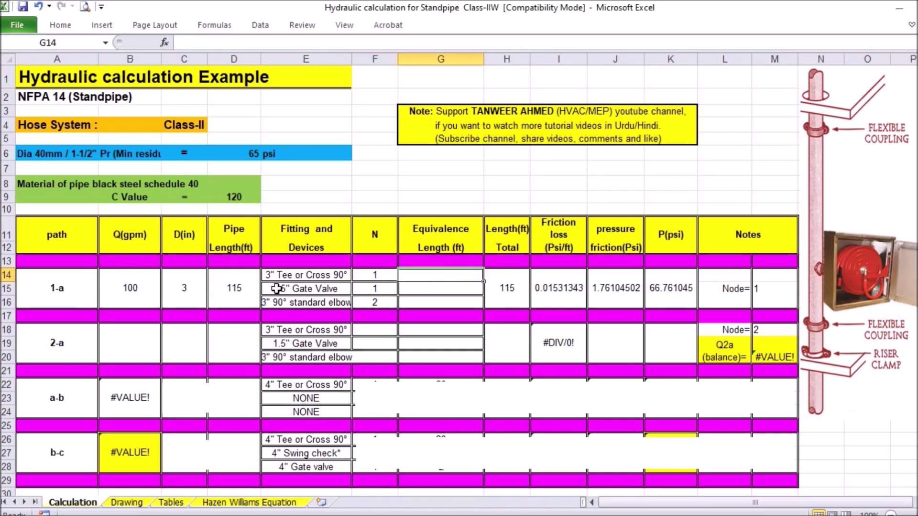
pyautogui.click(171, 502)
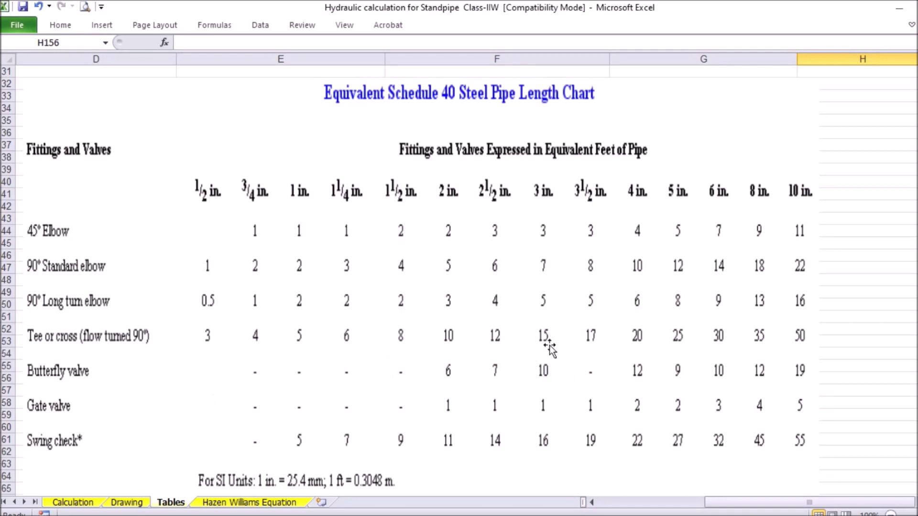
pyautogui.click(84, 501)
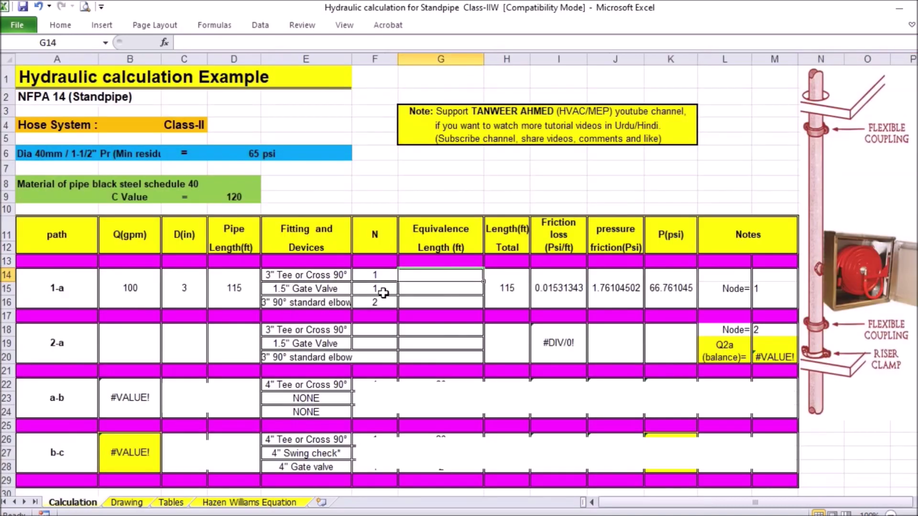
pyautogui.write('15')
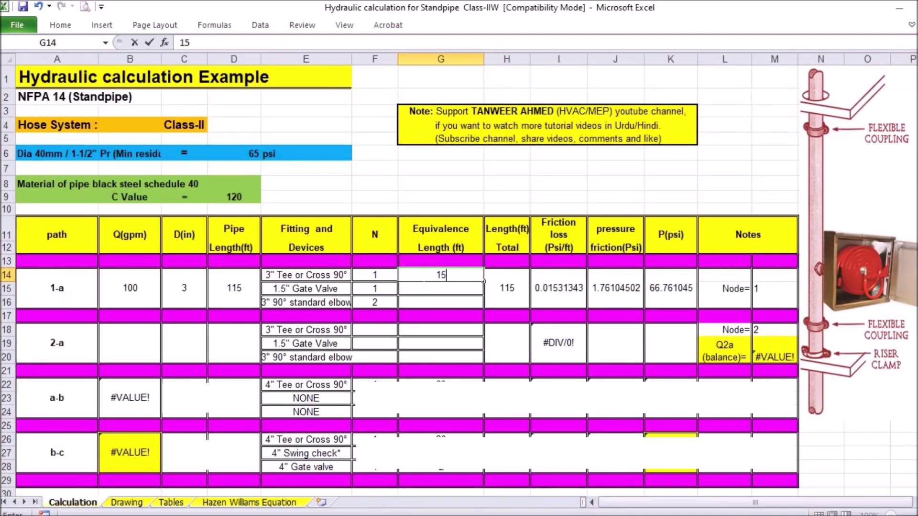
pyautogui.press('Return')
pyautogui.press('Up')
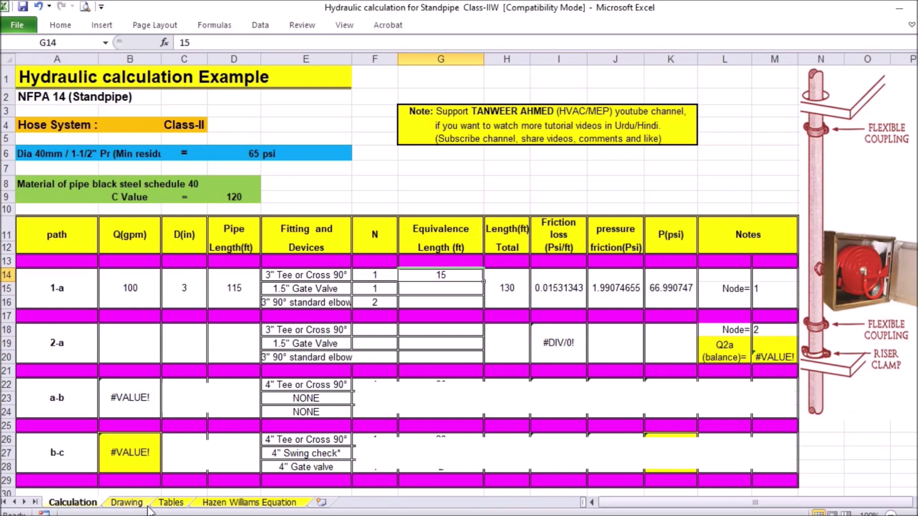
# Check the 1.5-inch gate valve in the equivalent length chart and enter 0 ft for path 1-a's gate valve
pyautogui.click(168, 504)
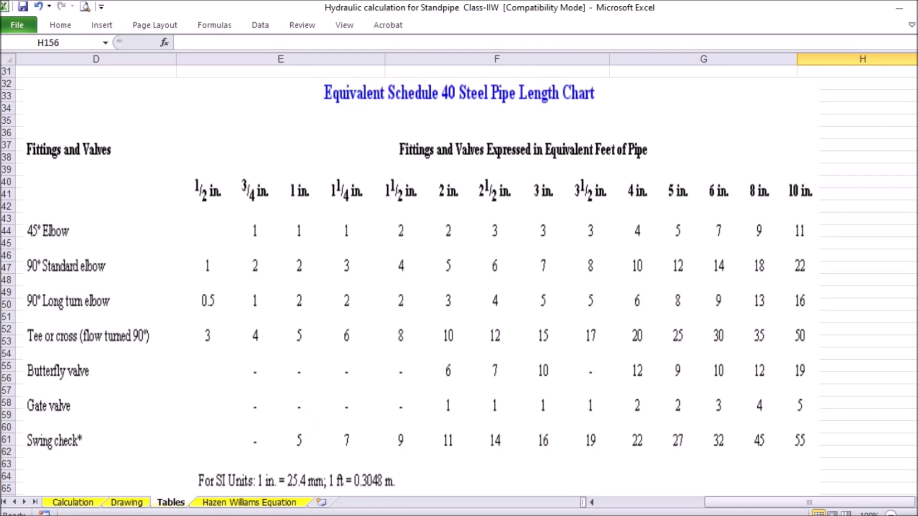
pyautogui.click(72, 502)
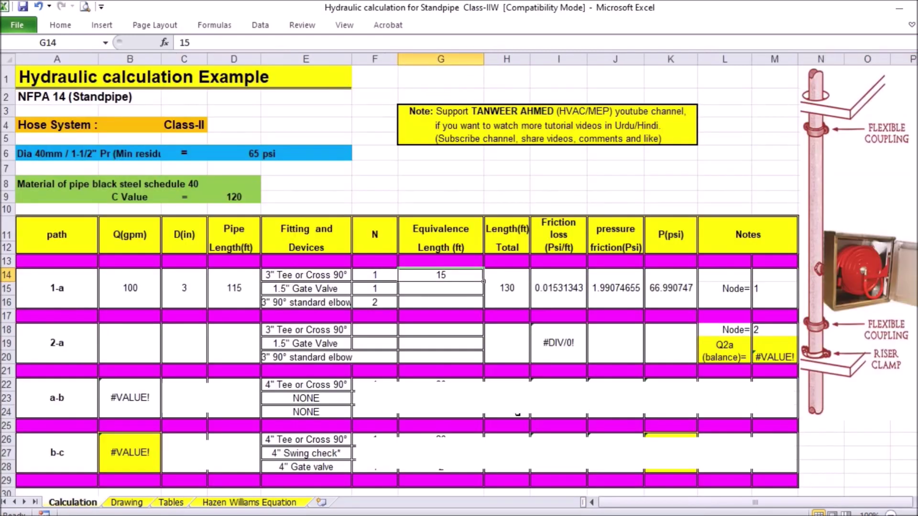
pyautogui.click(466, 295)
pyautogui.write('0')
pyautogui.press('Return')
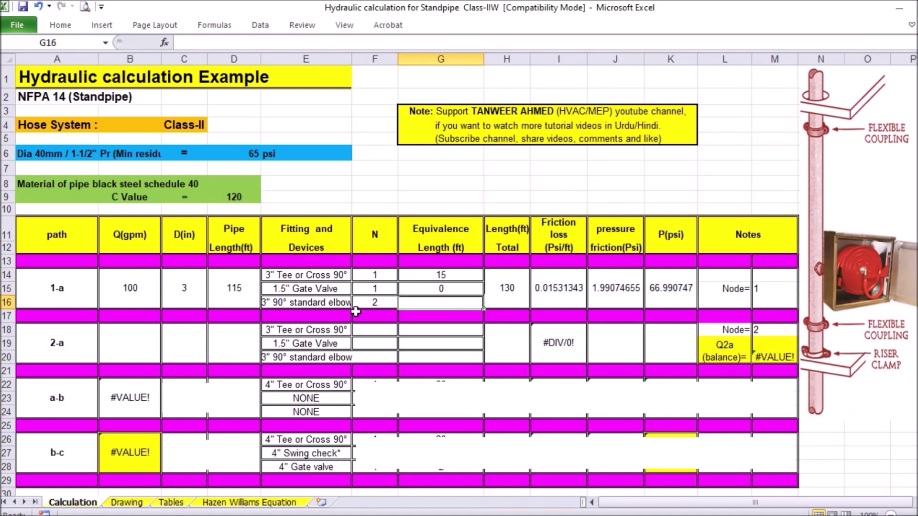
# Look up the 3-inch 90° standard elbow in the equivalent length chart and enter 7 ft for path 1-a's elbows
pyautogui.click(170, 506)
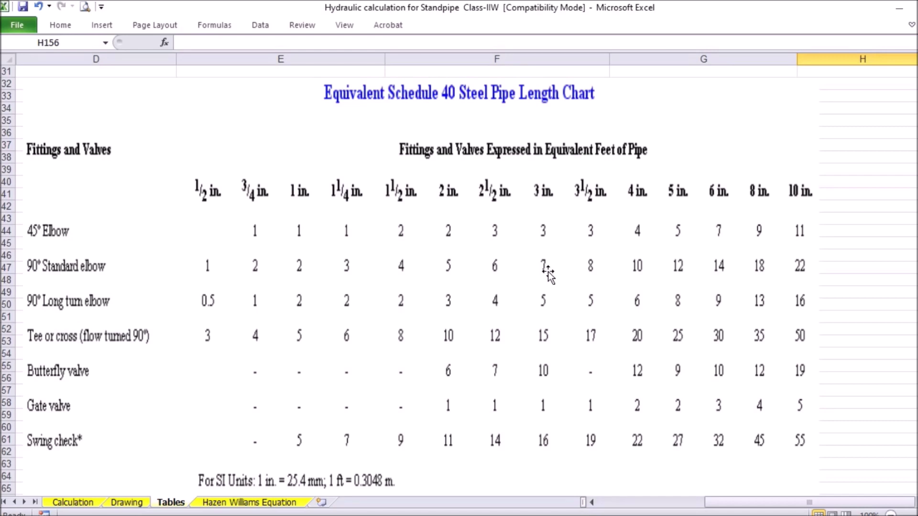
pyautogui.click(84, 503)
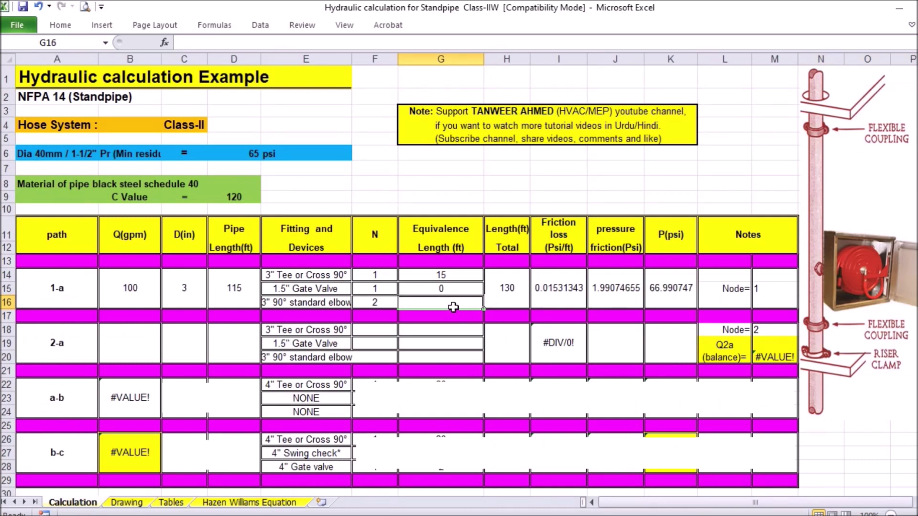
pyautogui.write('7')
pyautogui.press('Return')
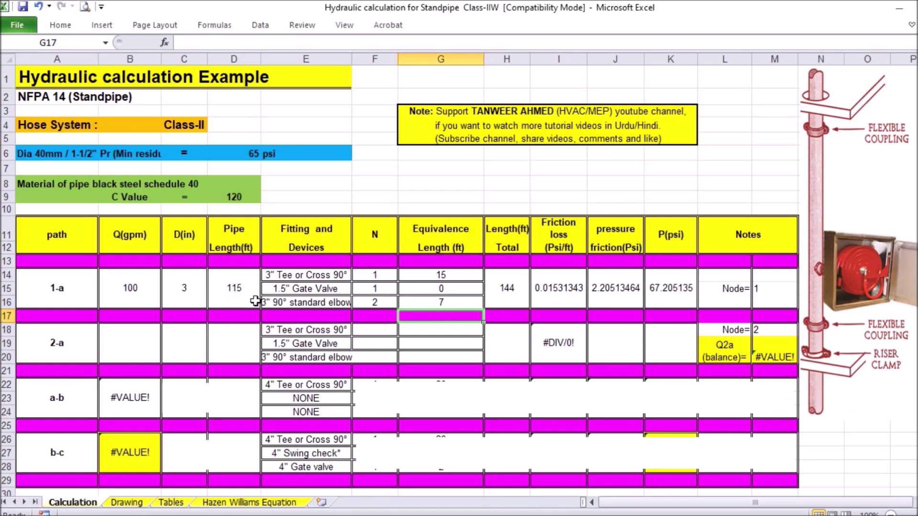
# Examine path 1-a's total length, friction loss and pressure formulas, comparing them with the Drawing sheet's node 1 pressure and the minimum residual pressure
pyautogui.click(508, 296)
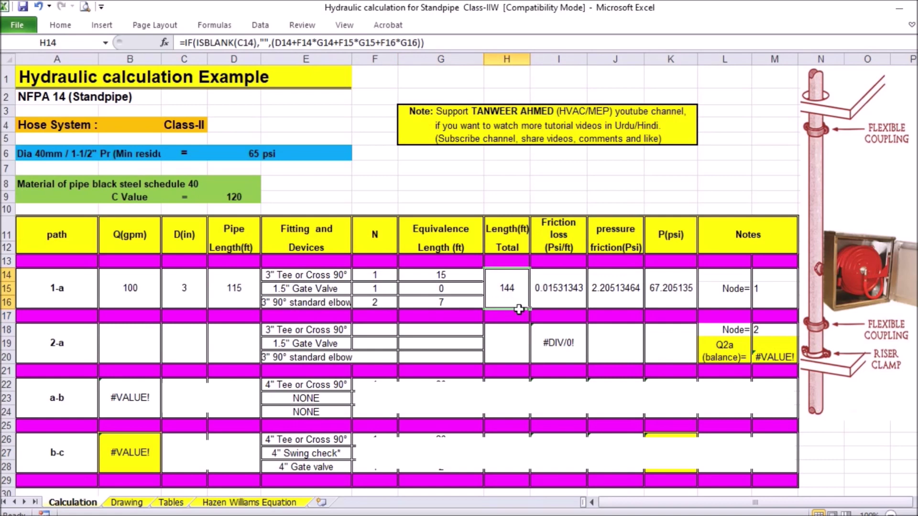
pyautogui.click(561, 299)
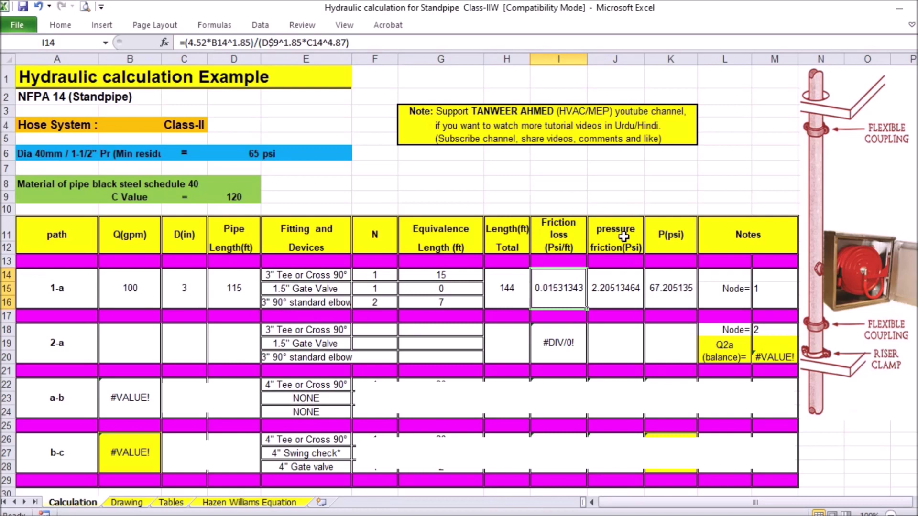
pyautogui.click(623, 294)
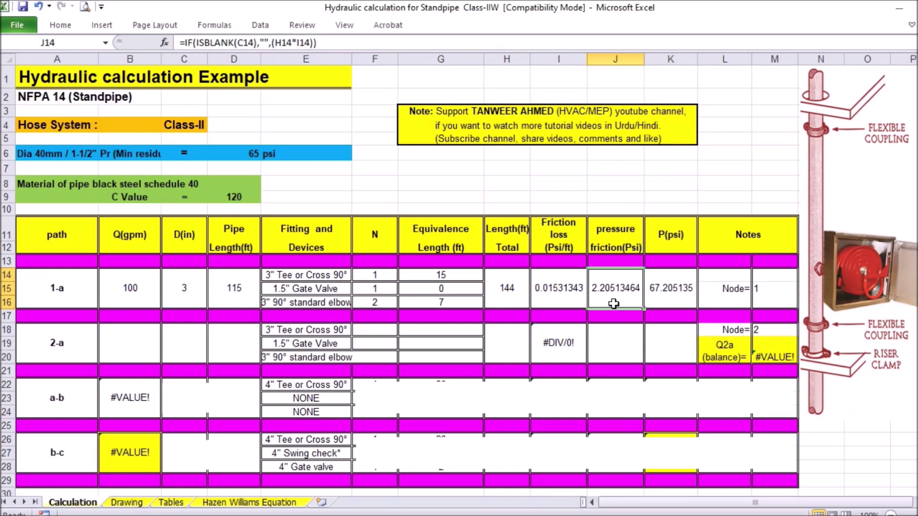
pyautogui.click(671, 292)
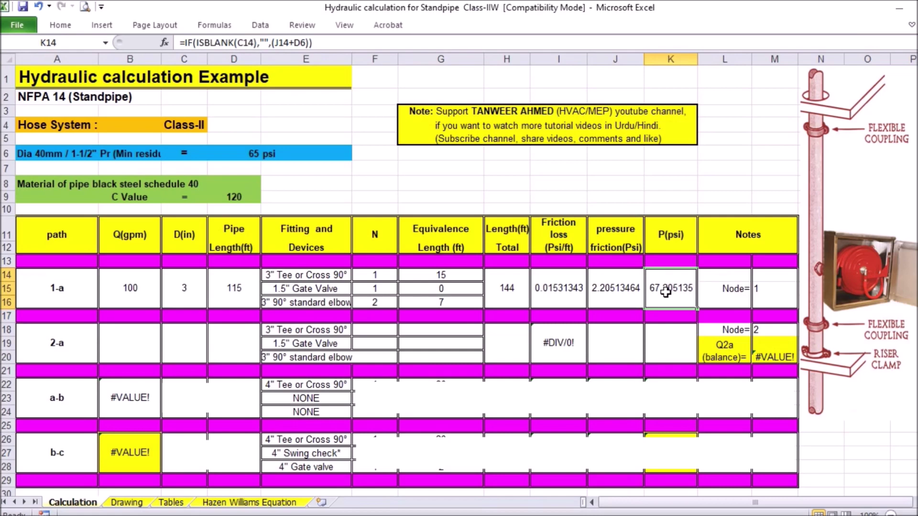
pyautogui.click(129, 502)
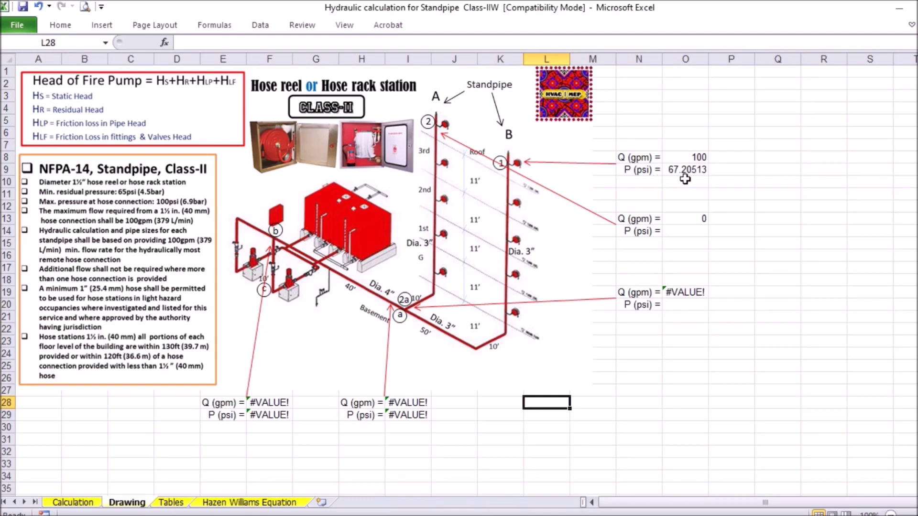
pyautogui.click(86, 503)
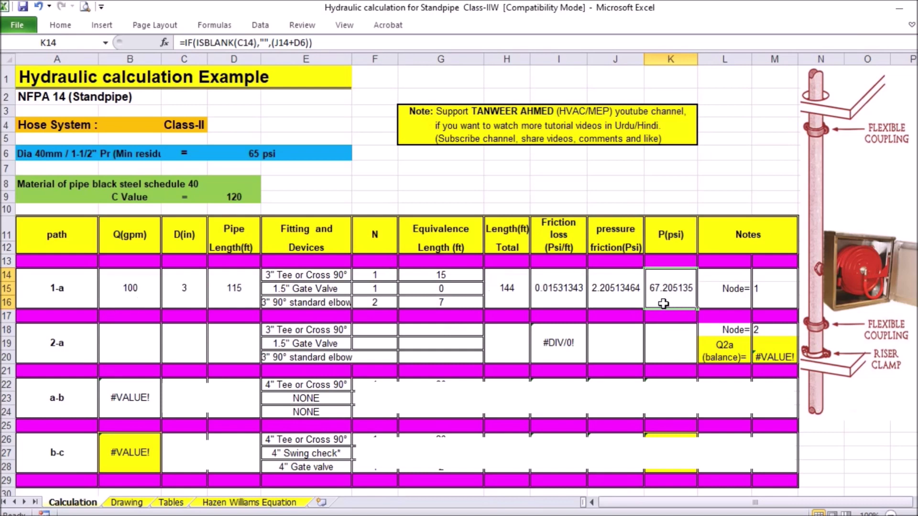
pyautogui.click(615, 294)
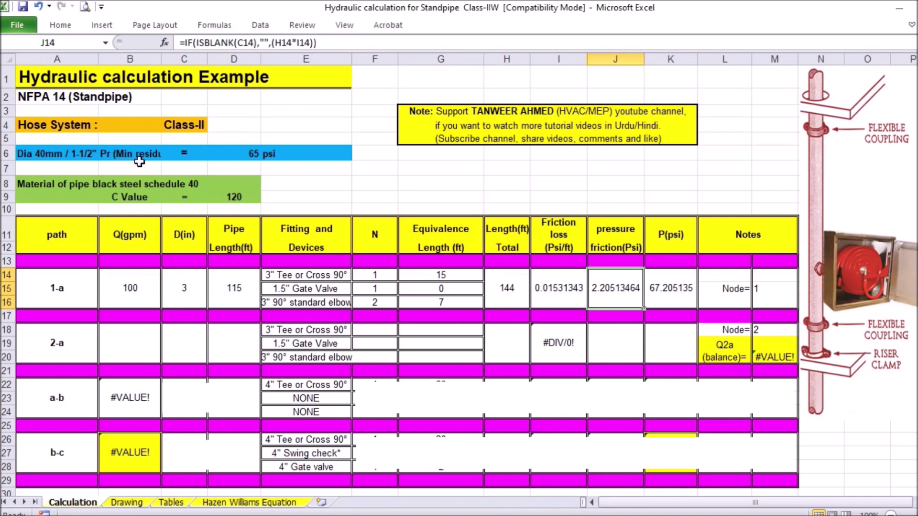
pyautogui.click(256, 158)
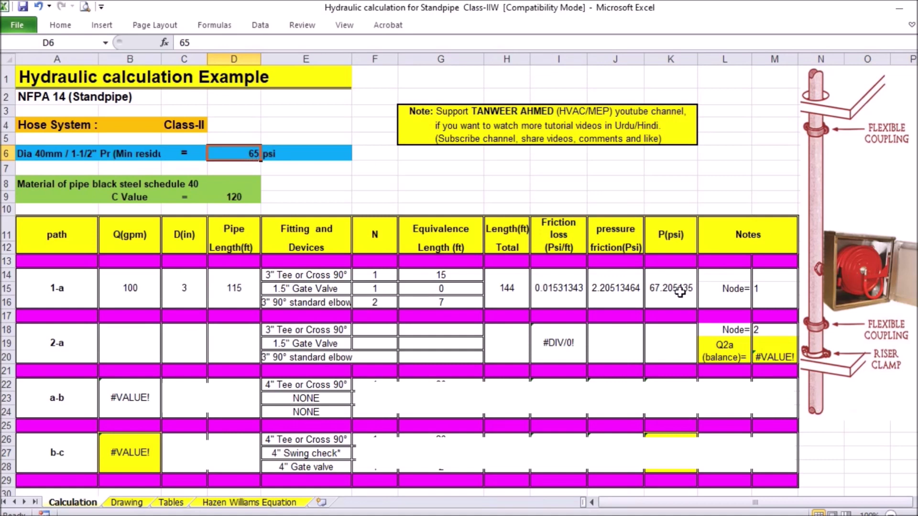
# Review the formulas behind path 1-a's friction pressure and total pressure P, including the reference to the minimum residual pressure
pyautogui.click(612, 296)
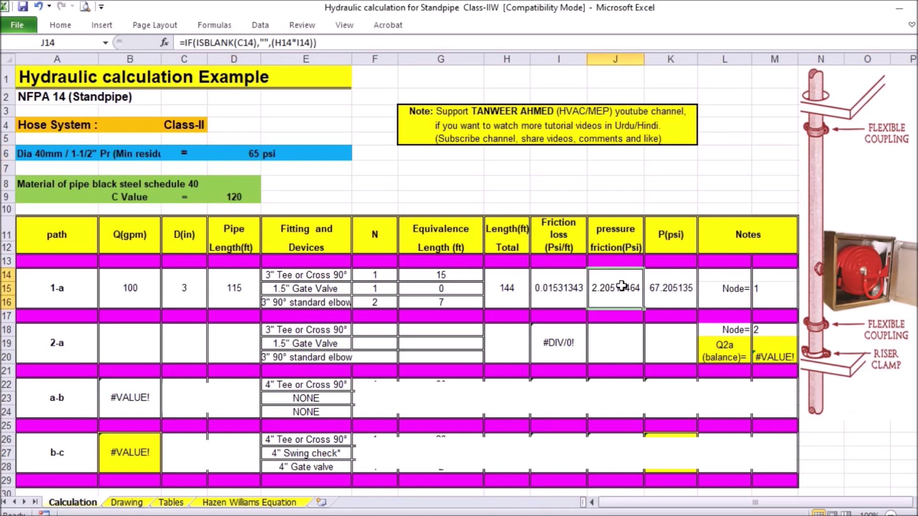
pyautogui.click(676, 298)
pyautogui.doubleClick(670, 289)
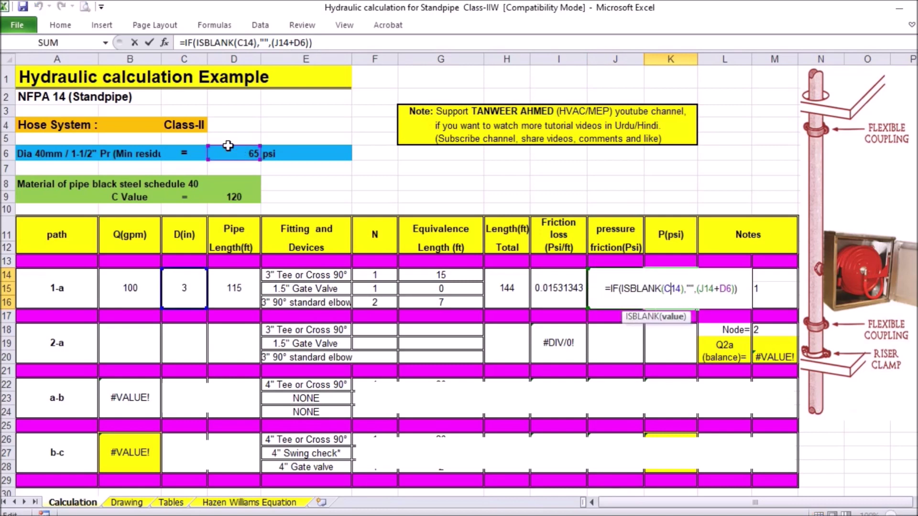
pyautogui.hotkey('ctrl', 'Return')
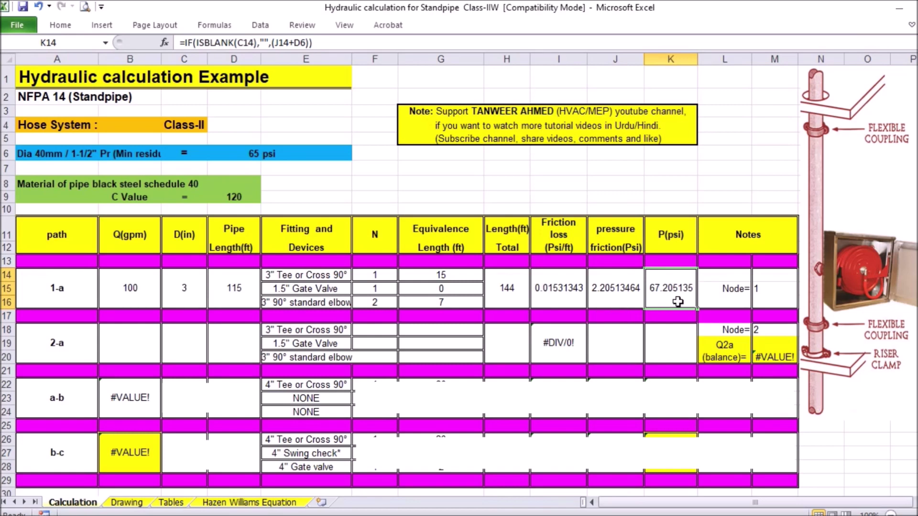
# Clear the pipe length, roughness constant, volume flow and diameter values from the Hazen Williams Equation sheet's specified data
pyautogui.click(230, 504)
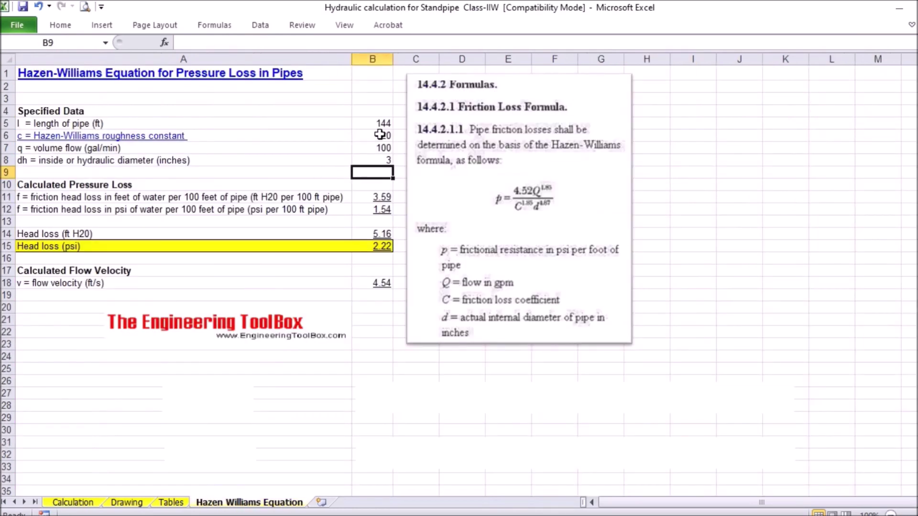
pyautogui.moveTo(379, 123); pyautogui.dragTo(384, 164)
pyautogui.press('Delete')
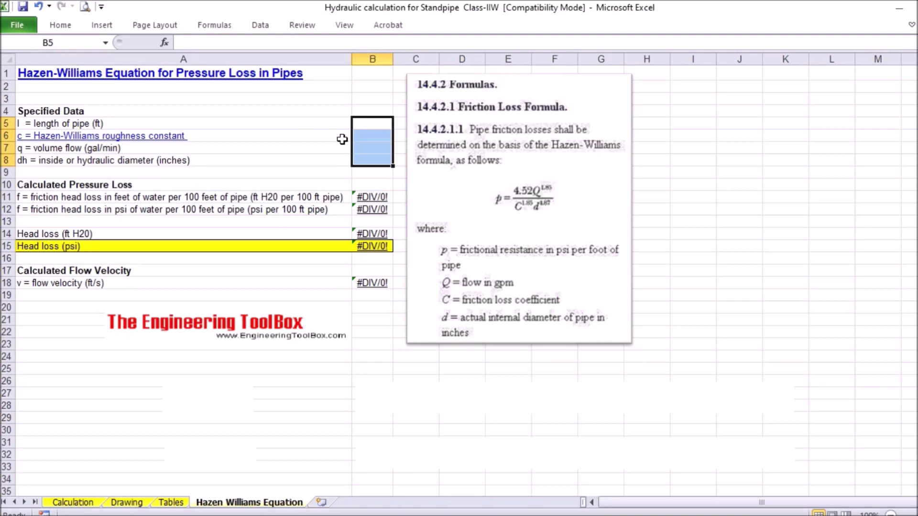
pyautogui.click(391, 129)
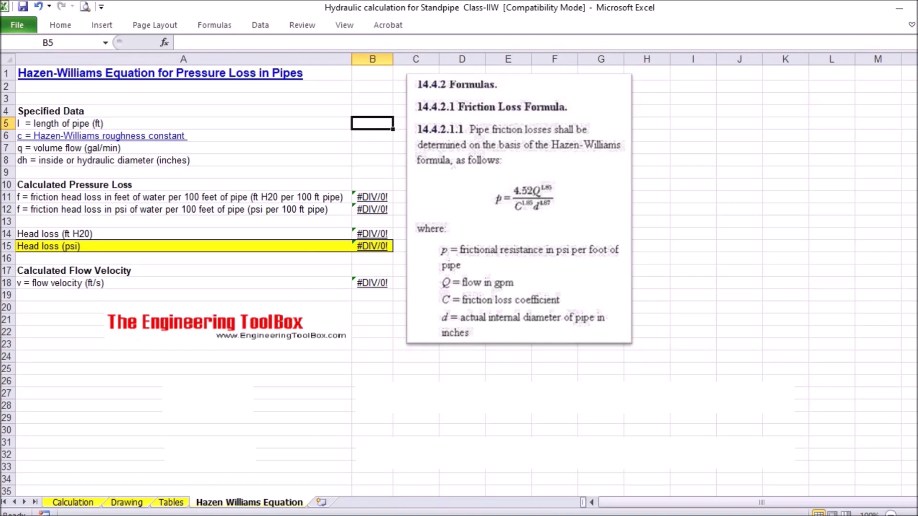
# Check path 1-a's total length on the Calculation sheet and enter 114 ft as the Hazen-Williams pipe length
pyautogui.click(73, 502)
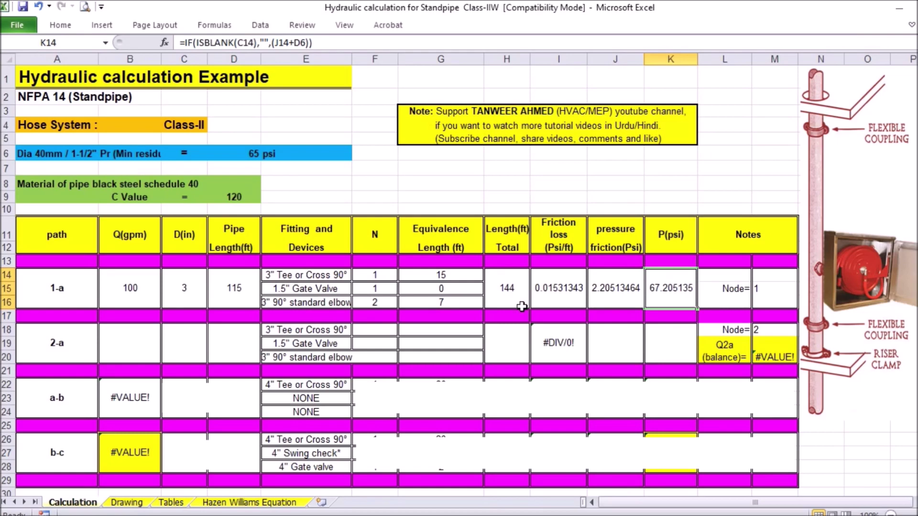
pyautogui.click(234, 502)
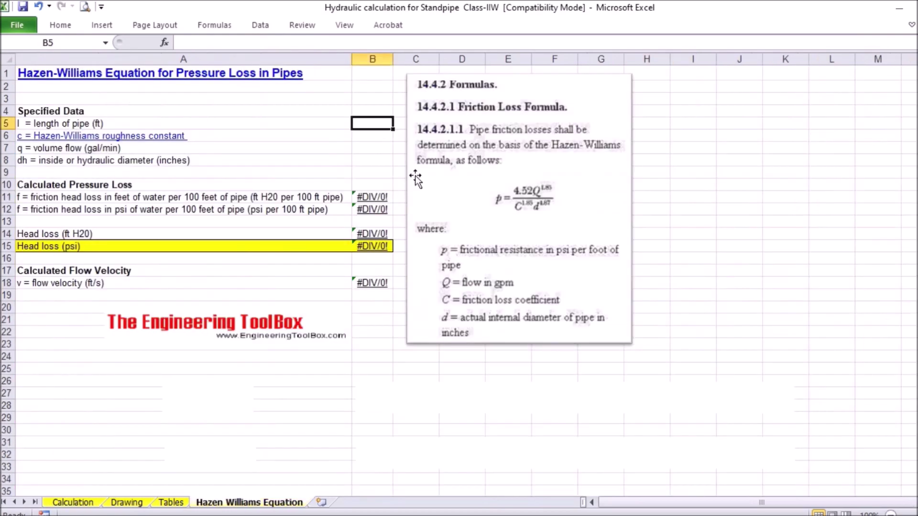
pyautogui.write('114')
pyautogui.press('Return')
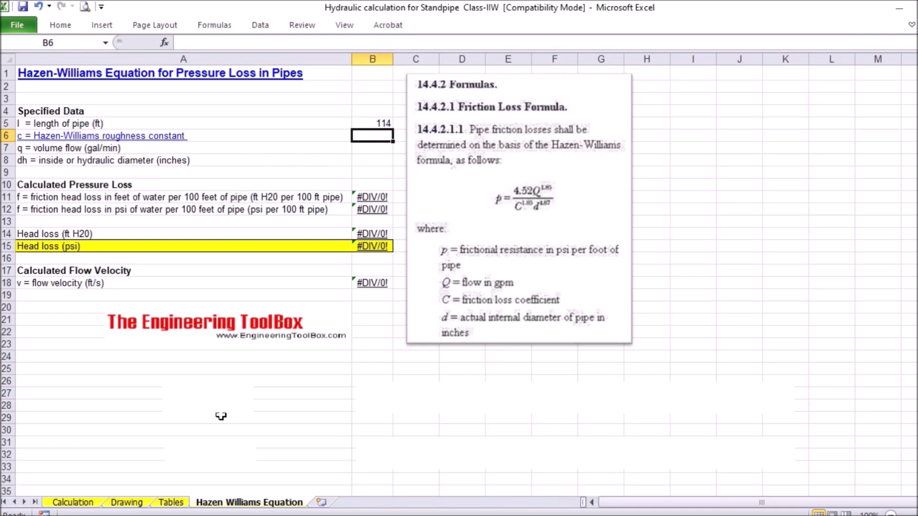
# Look up the black steel C value on the Calculation sheet and enter 120 as the Hazen-Williams roughness constant
pyautogui.click(72, 502)
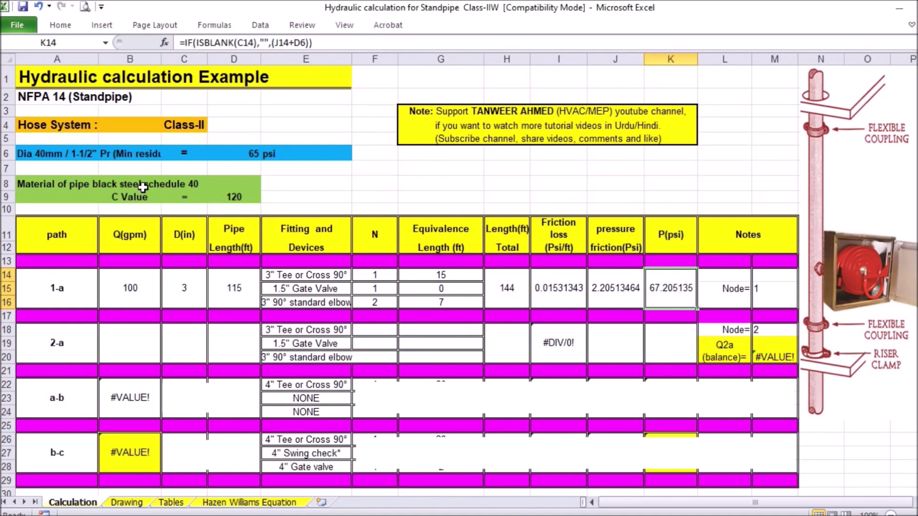
pyautogui.click(242, 503)
pyautogui.write('120')
pyautogui.press('Return')
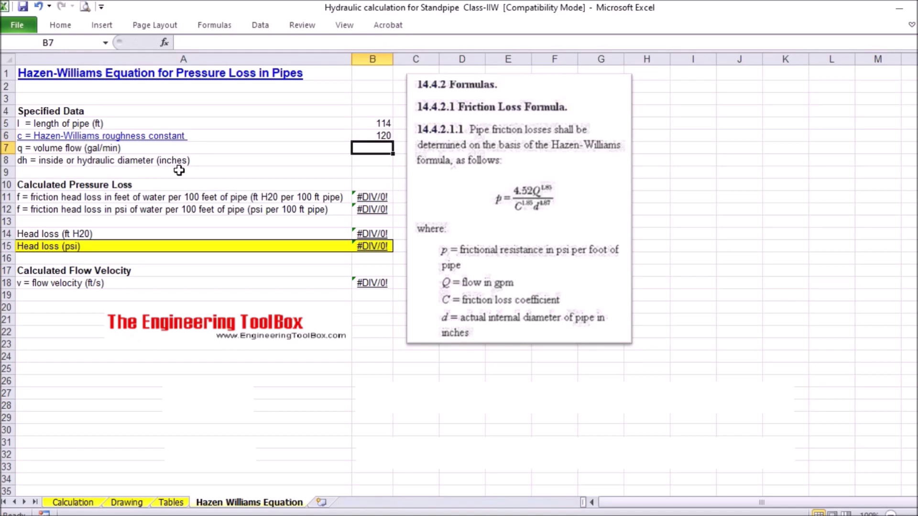
# Look up path 1-a's flow on the Calculation sheet and enter 100 gal/min as the Hazen-Williams volume flow
pyautogui.click(73, 506)
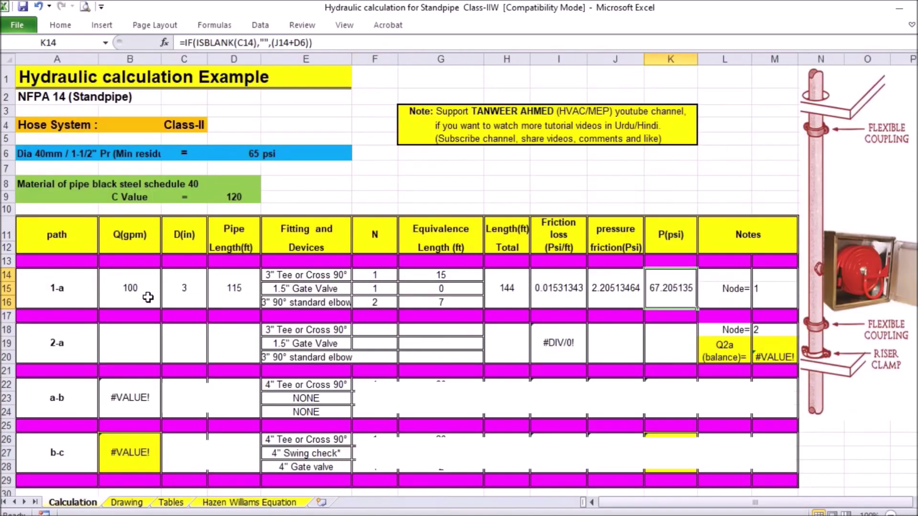
pyautogui.click(148, 297)
pyautogui.click(271, 506)
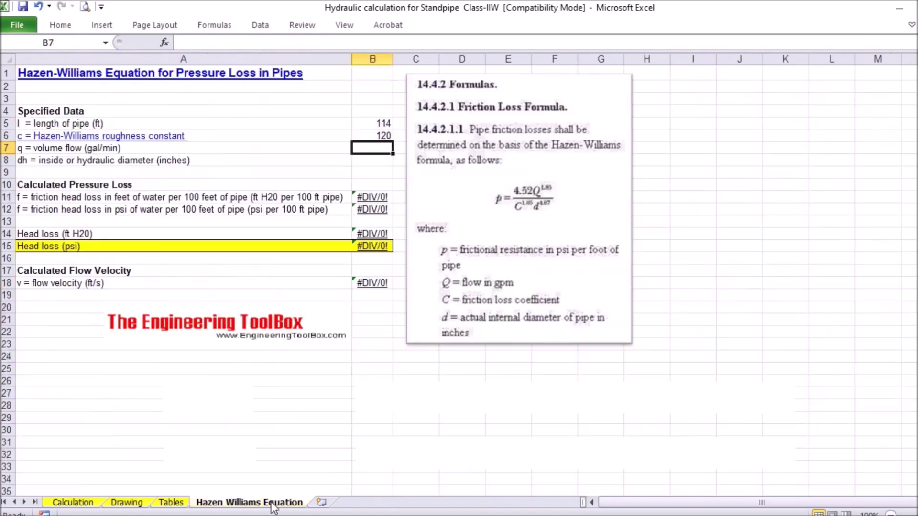
pyautogui.write('100')
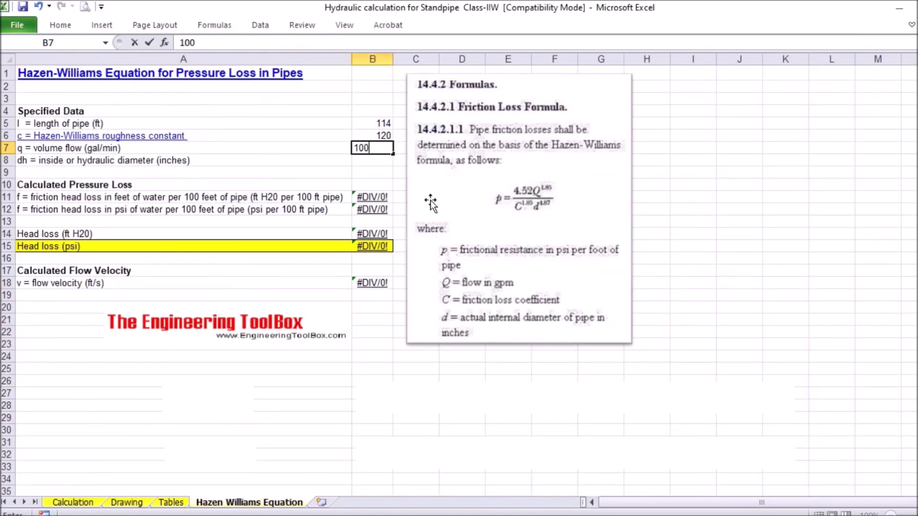
pyautogui.press('Return')
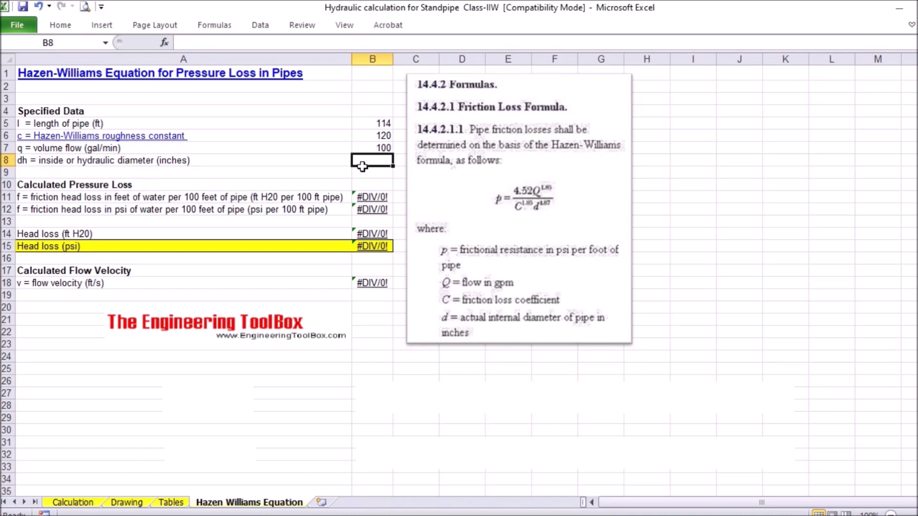
# Look up path 1-a's pipe diameter on the Calculation sheet and enter 3 inches as the Hazen-Williams hydraulic diameter
pyautogui.click(77, 503)
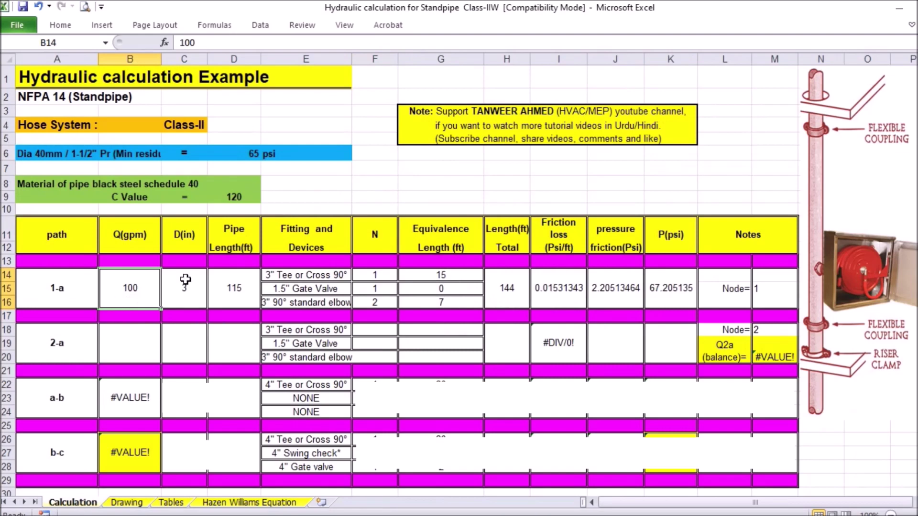
pyautogui.click(201, 292)
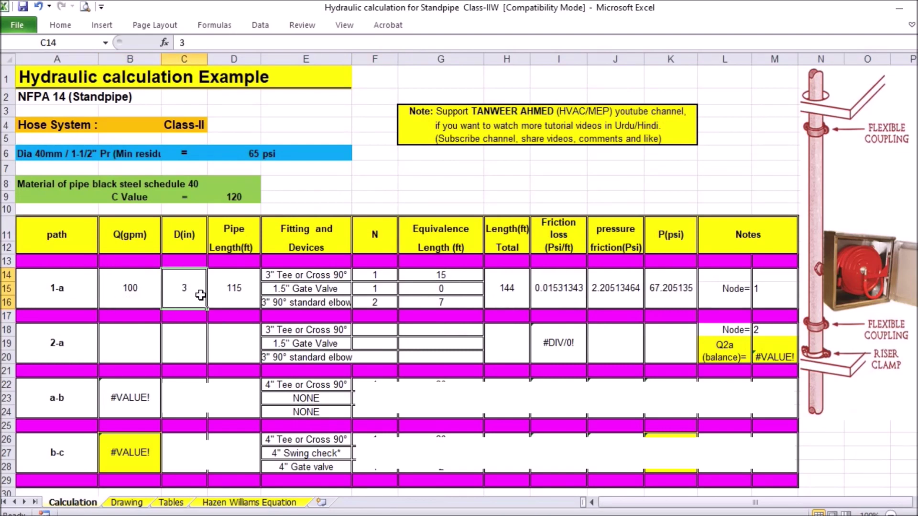
pyautogui.click(269, 502)
pyautogui.write('3')
pyautogui.press('Return')
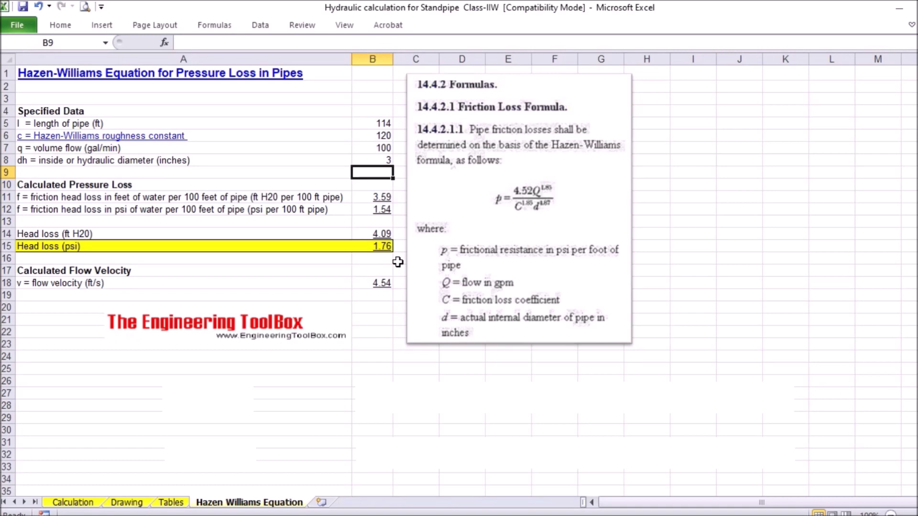
# Compare path 1-a's friction pressure on the Calculation sheet with the head loss in psi on the Hazen Williams Equation sheet
pyautogui.click(73, 502)
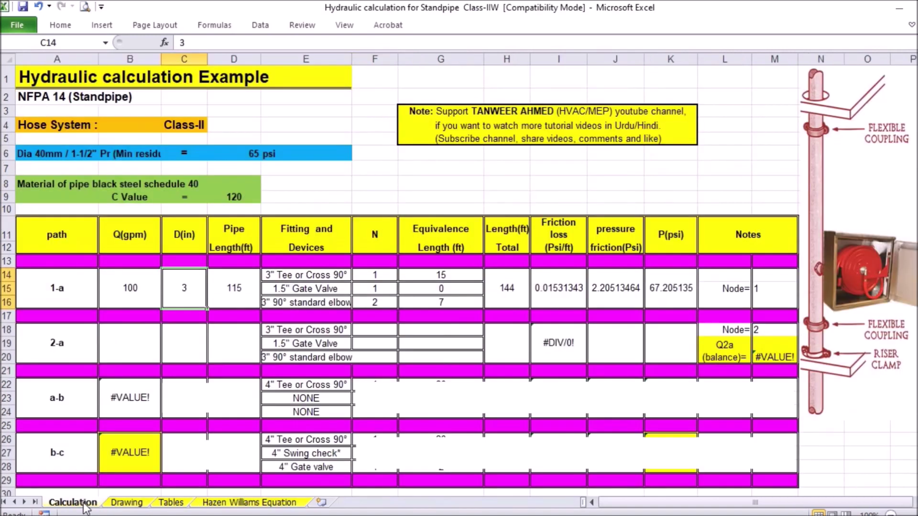
pyautogui.click(616, 302)
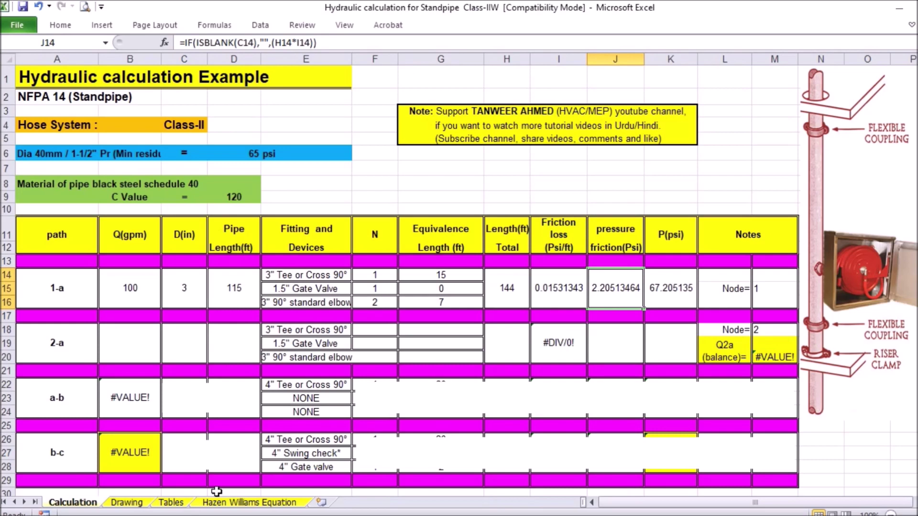
pyautogui.click(235, 503)
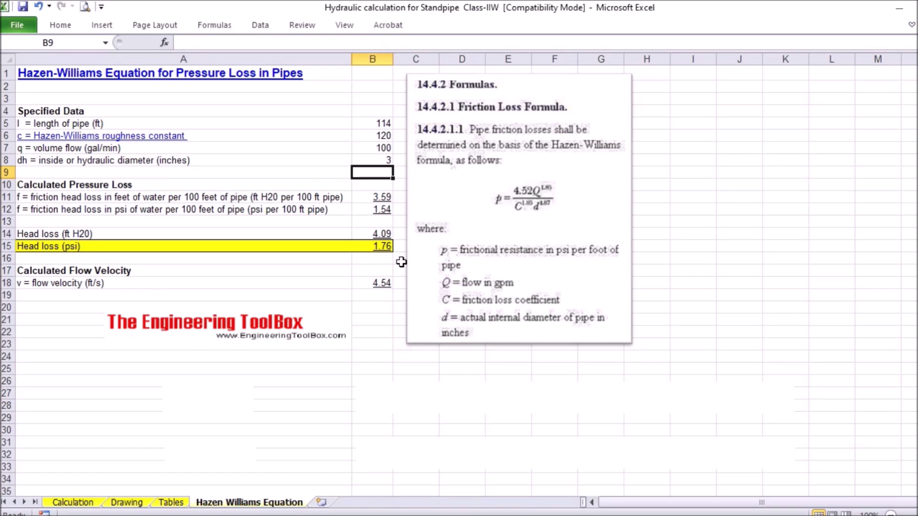
# Recheck path 1-a's total length on the Calculation sheet and correct the Hazen-Williams pipe length to 144 ft
pyautogui.press('Up')
pyautogui.press('Up')
pyautogui.press('Up')
pyautogui.press('Up')
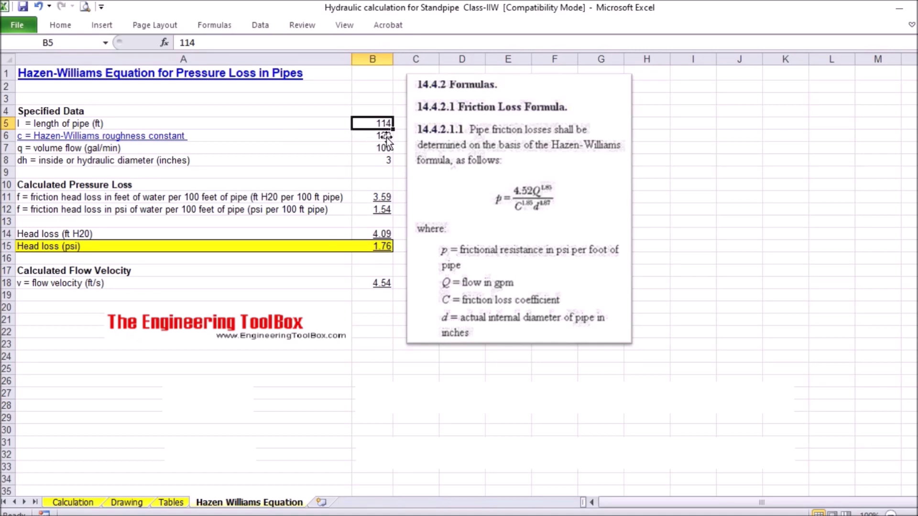
pyautogui.click(85, 502)
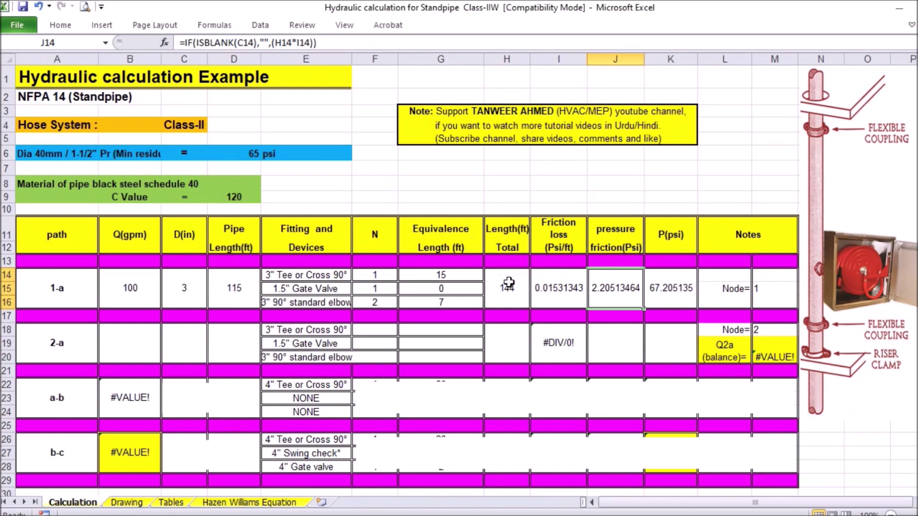
pyautogui.click(509, 300)
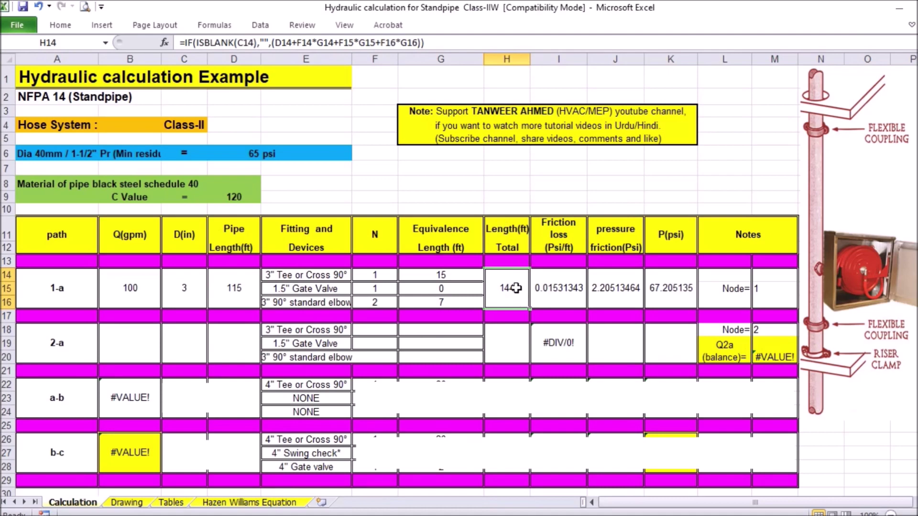
pyautogui.click(253, 503)
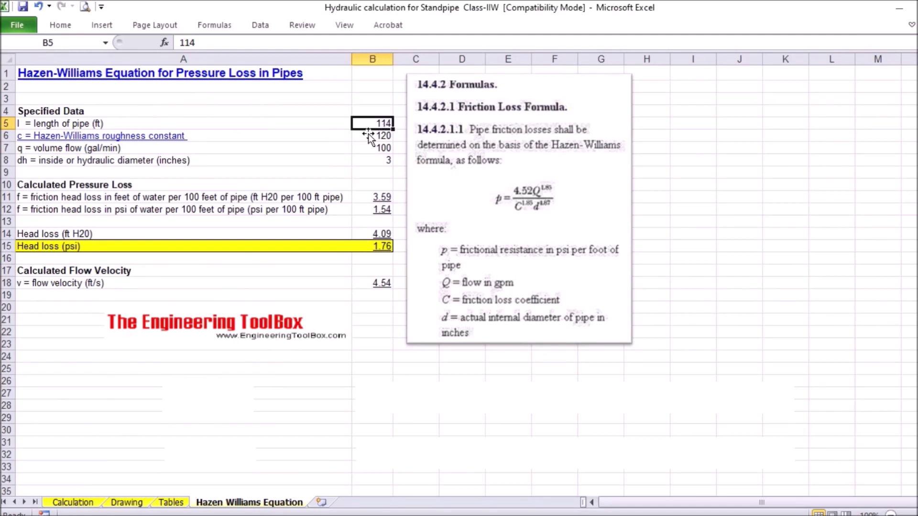
pyautogui.write('144')
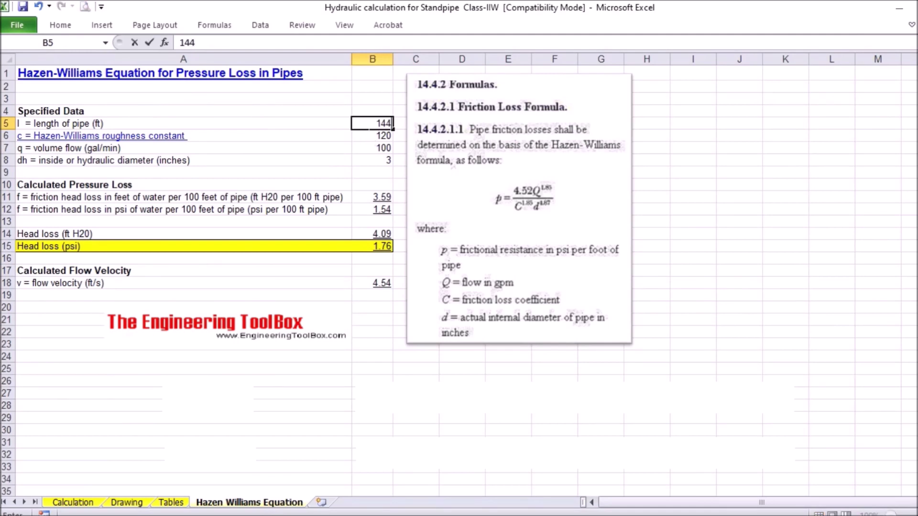
pyautogui.press('Return')
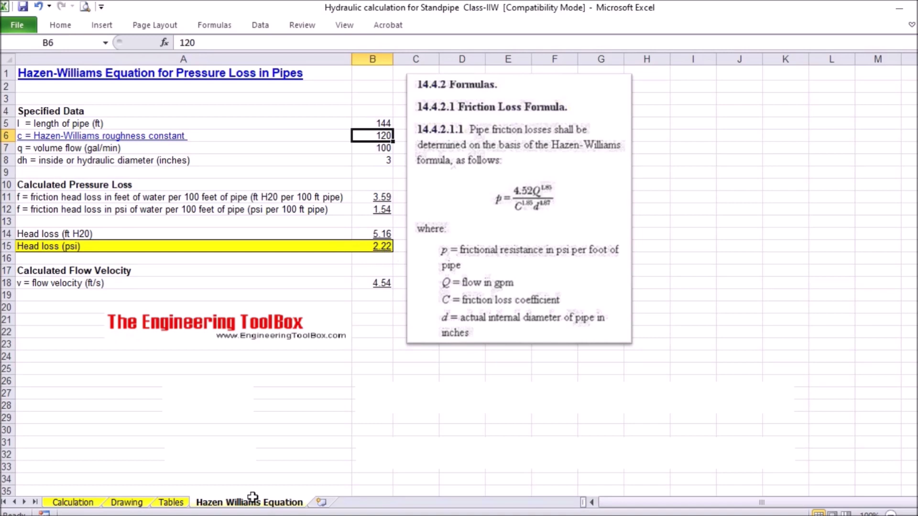
# Check path 1-a's friction pressure on the Calculation sheet against the recalculated Hazen-Williams head loss, and review its P value
pyautogui.click(82, 507)
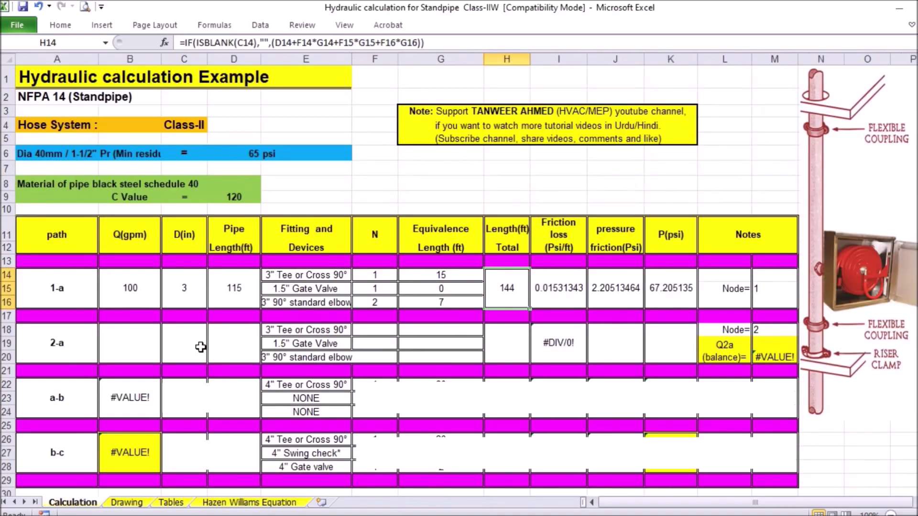
pyautogui.click(612, 297)
pyautogui.click(626, 232)
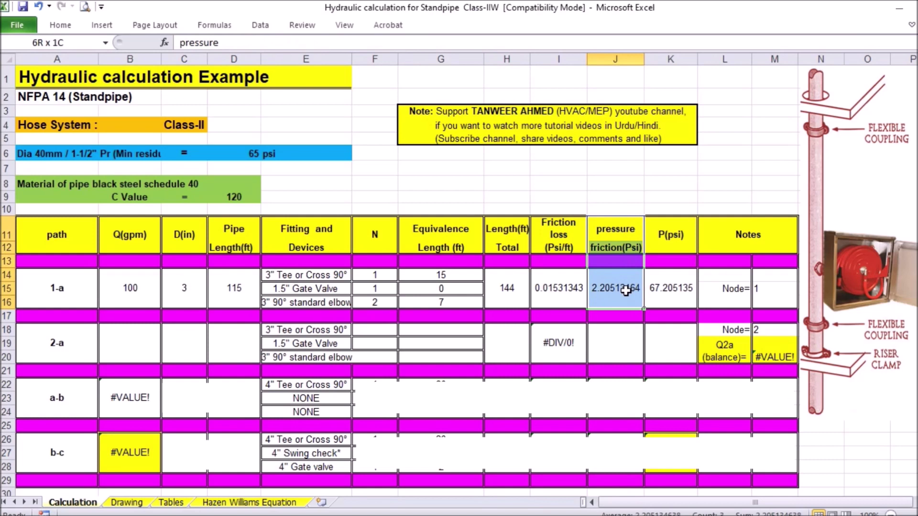
pyautogui.click(612, 306)
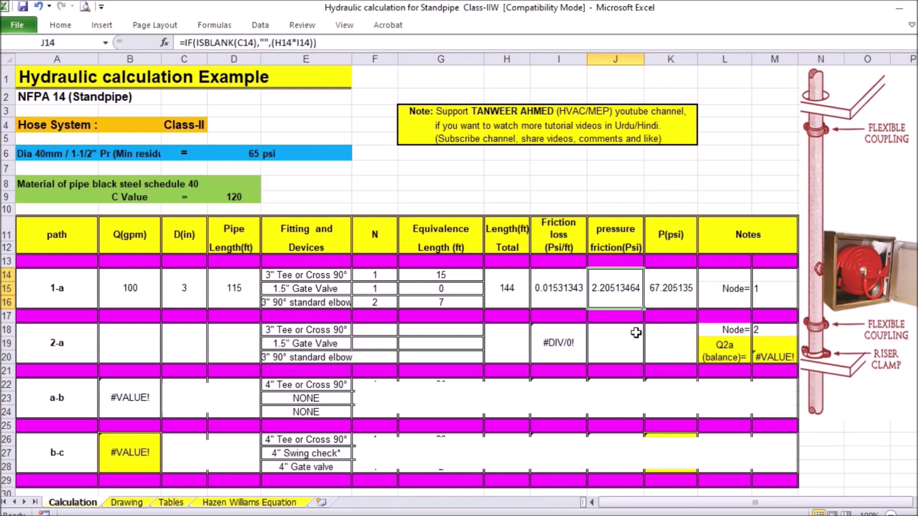
pyautogui.click(745, 307)
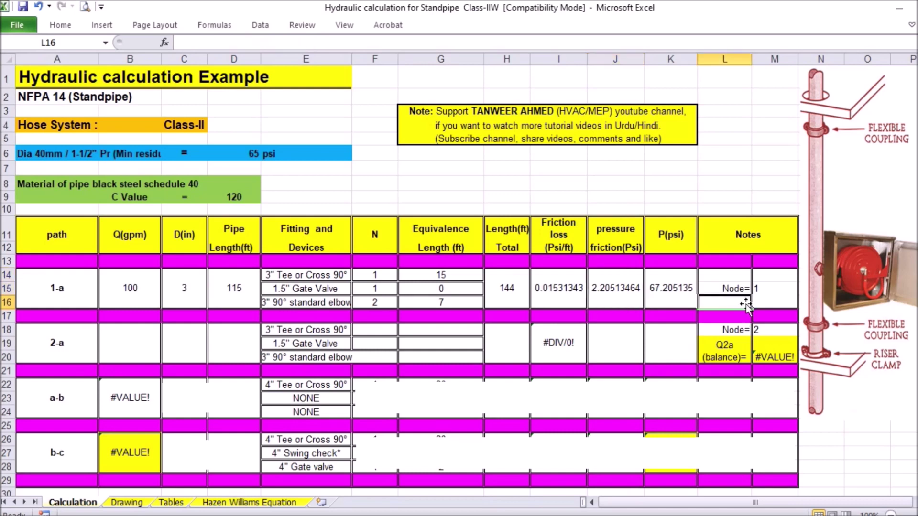
pyautogui.click(674, 299)
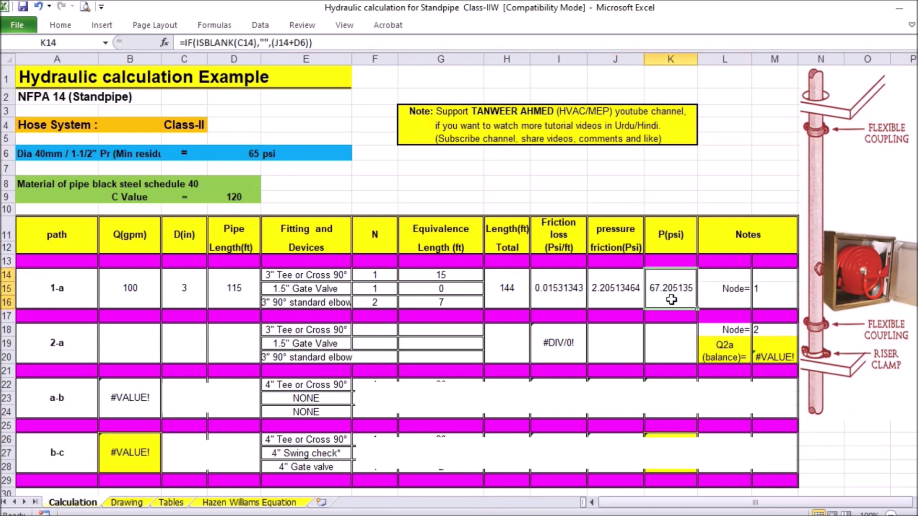
# Check path 1-a's flow against the linked Q value for node 1 on the Drawing sheet
pyautogui.click(162, 288)
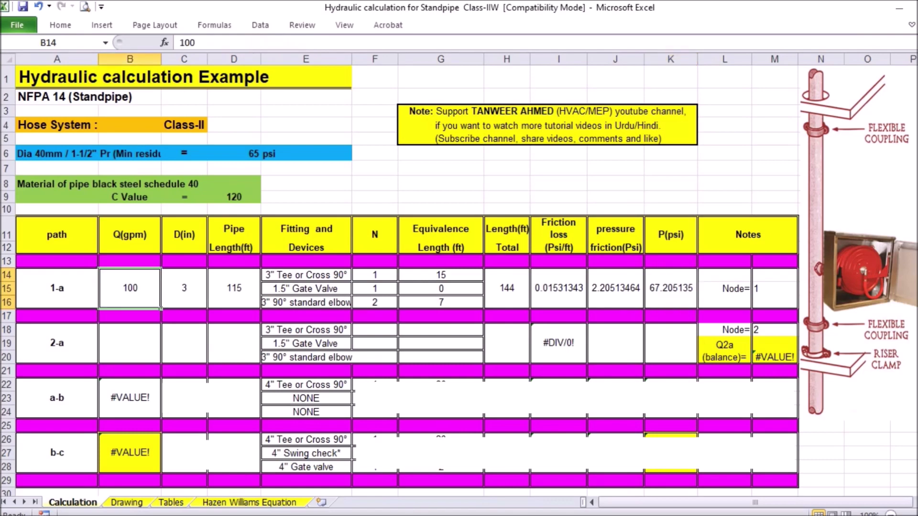
pyautogui.click(126, 502)
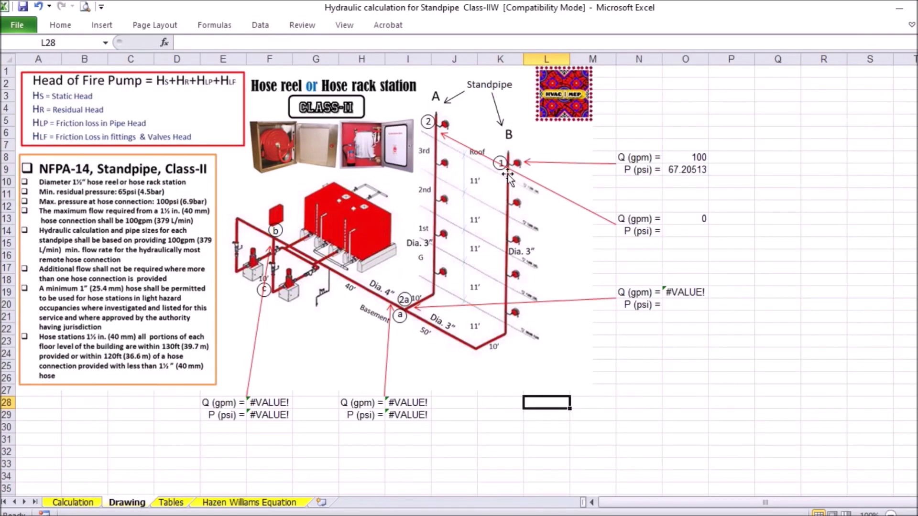
pyautogui.click(704, 163)
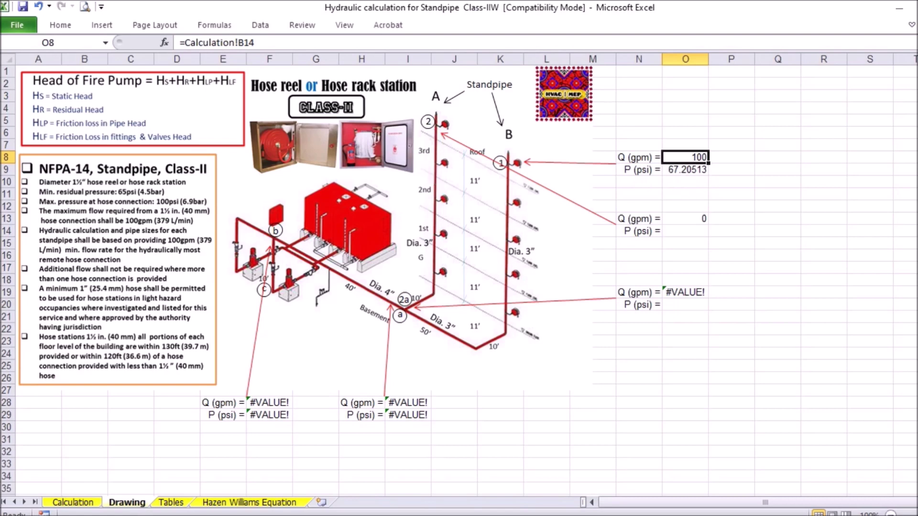
# Check standpipe A's node 2 on the Drawing sheet and enter a flow of 100 gpm for path 2-a on the Calculation sheet
pyautogui.click(76, 503)
pyautogui.click(65, 343)
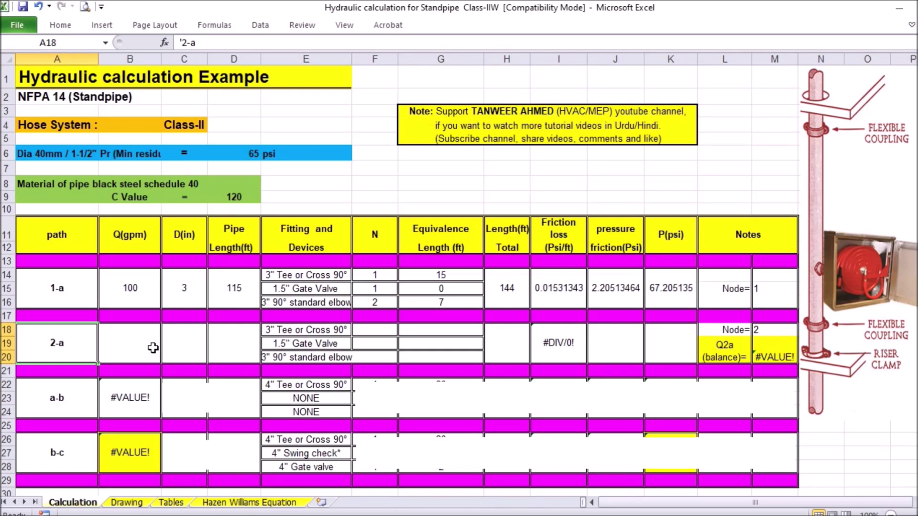
pyautogui.click(152, 348)
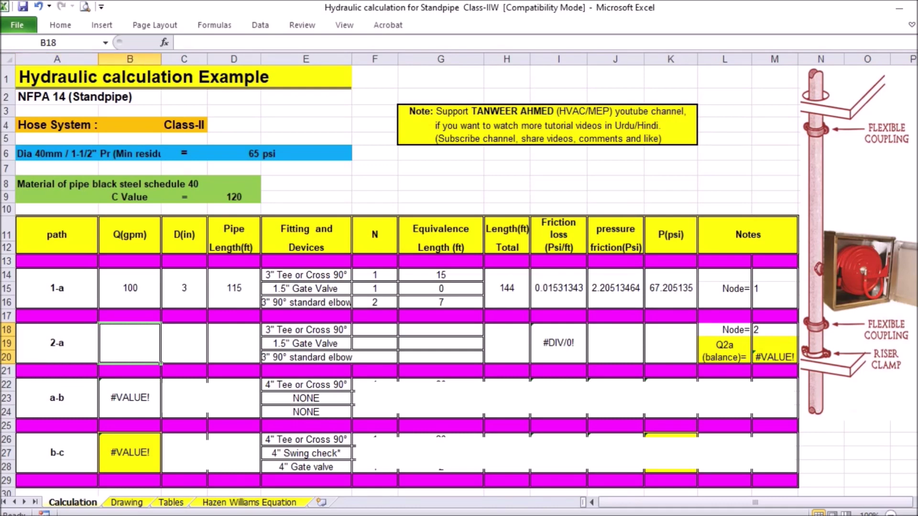
pyautogui.click(126, 502)
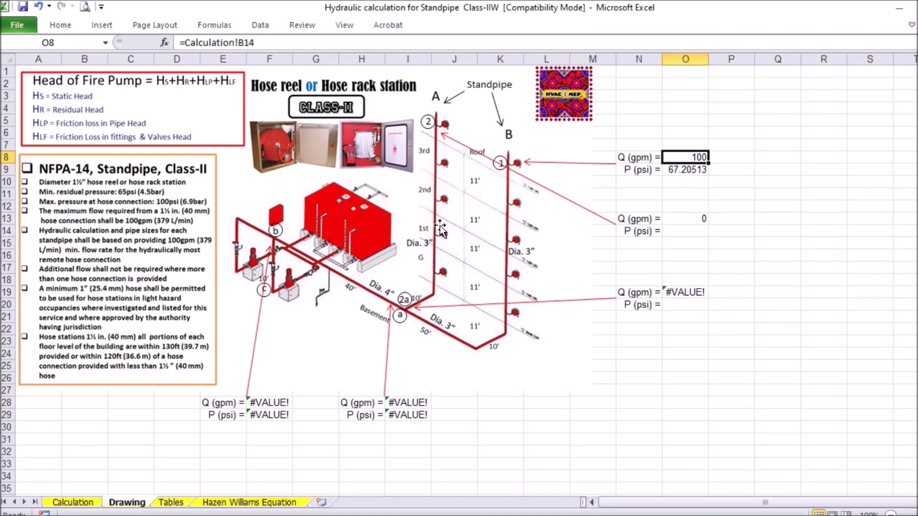
pyautogui.click(86, 503)
pyautogui.write('100')
pyautogui.press('Return')
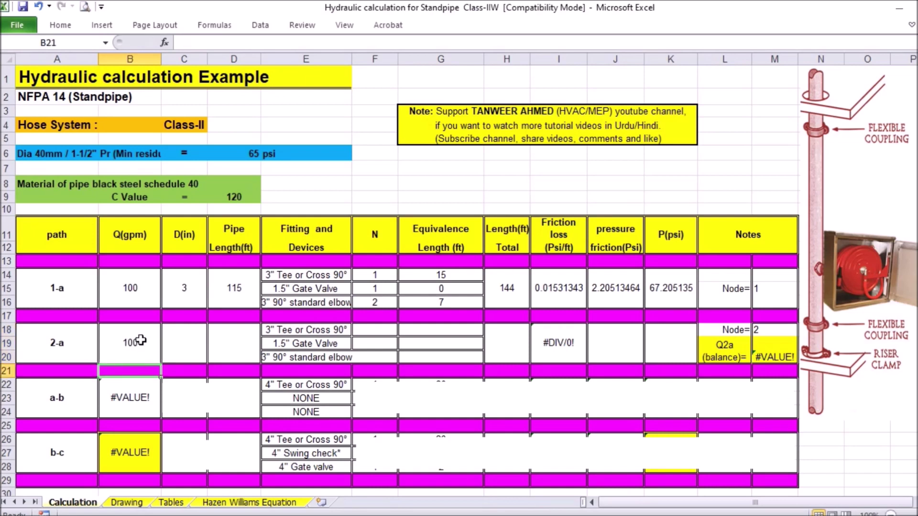
# Set path 2-a's diameter to 3 in and, using the lengths on the Drawing sheet, its pipe length to 65 ft
pyautogui.click(200, 351)
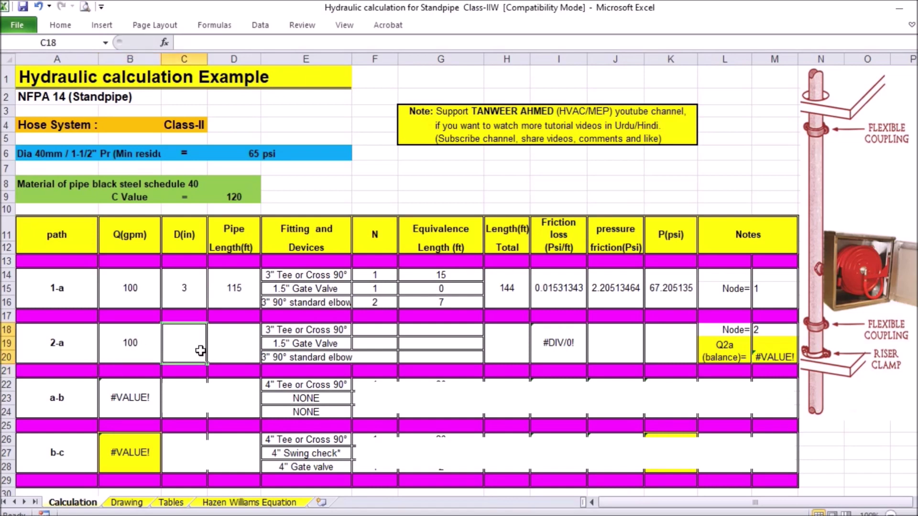
pyautogui.write('3')
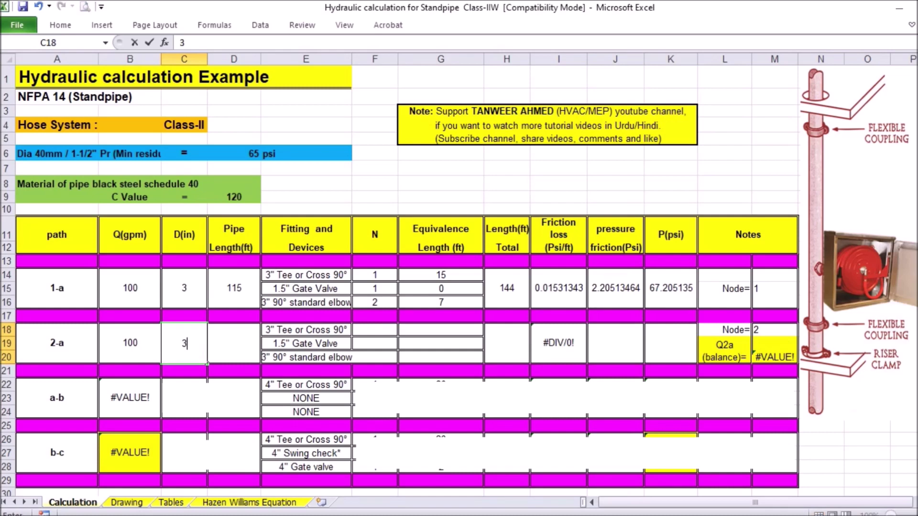
pyautogui.press('Return')
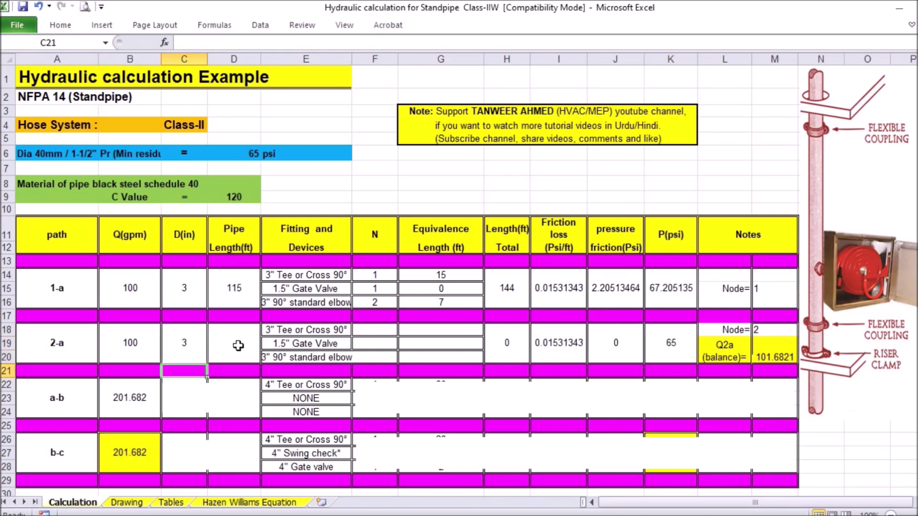
pyautogui.click(127, 502)
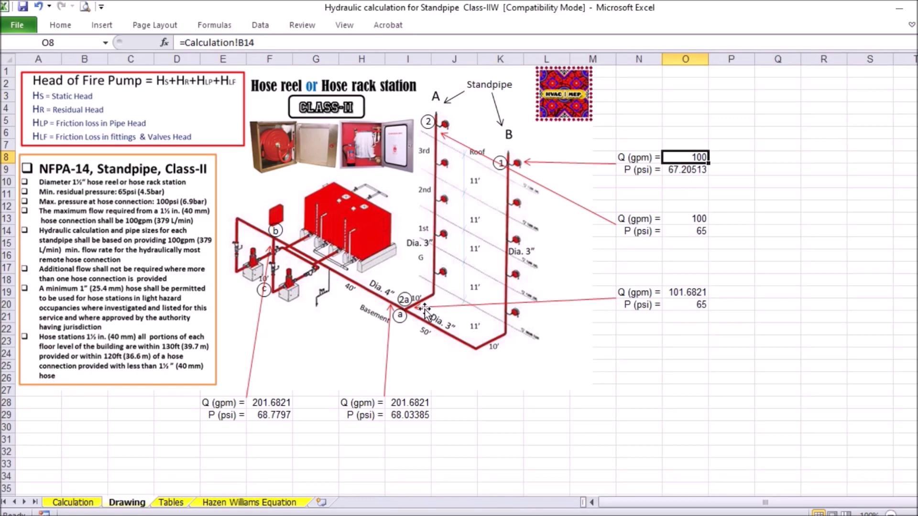
pyautogui.click(84, 504)
pyautogui.write('65')
pyautogui.press('Return')
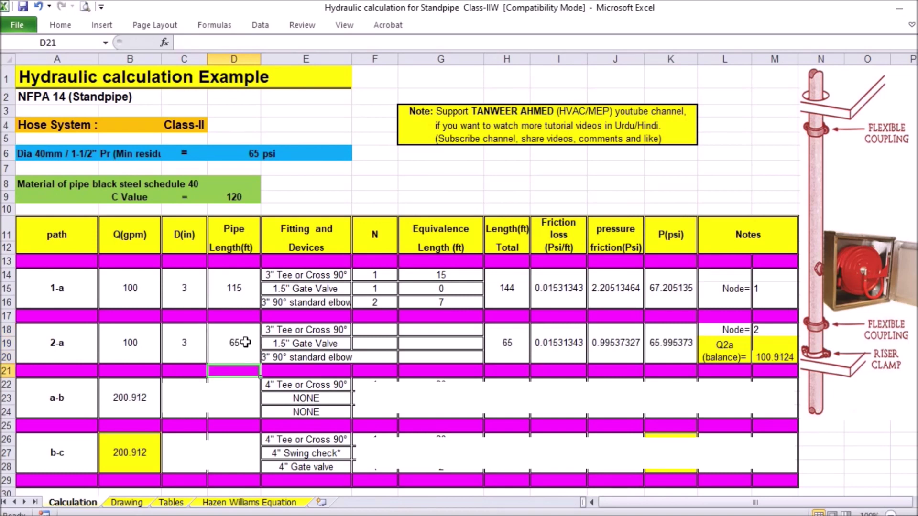
# Check path 2-a's fittings against the Drawing sheet and enter a quantity of 1 each for the tee, gate valve and standard elbow
pyautogui.click(316, 331)
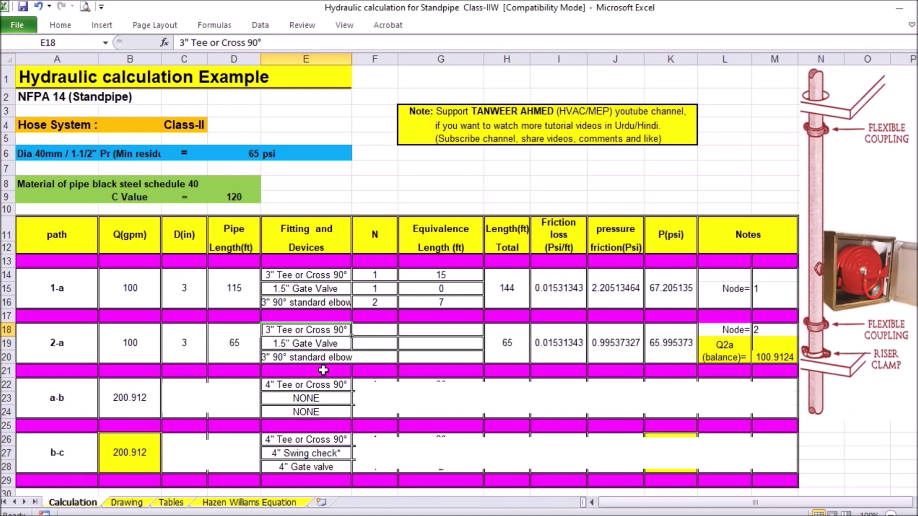
pyautogui.click(128, 502)
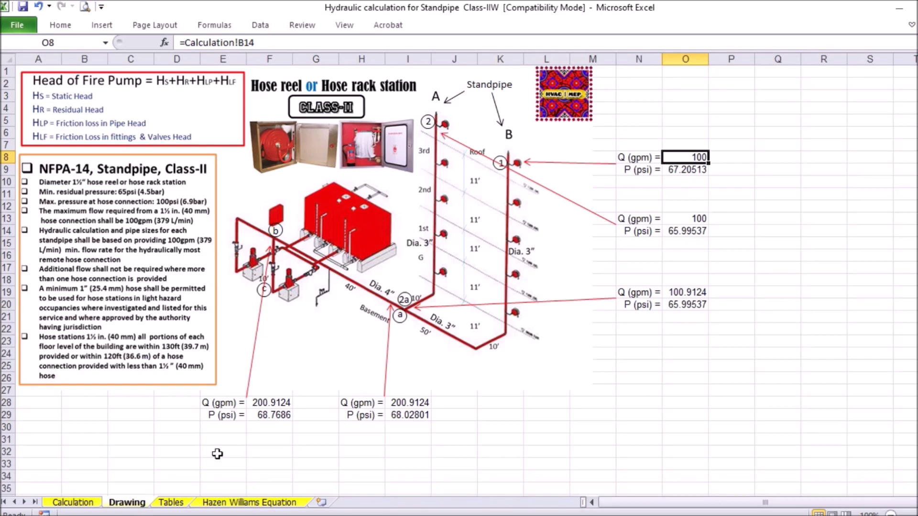
pyautogui.click(80, 503)
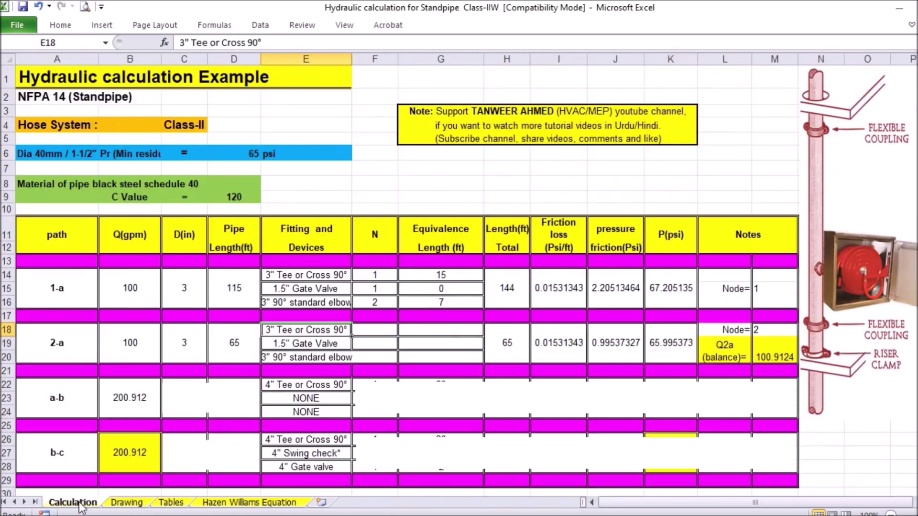
pyautogui.click(395, 335)
pyautogui.write('1')
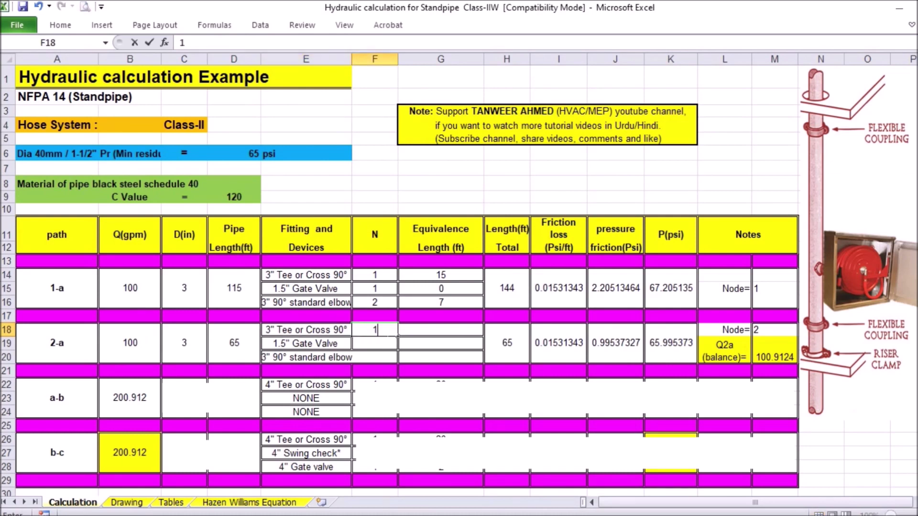
pyautogui.press('Return')
pyautogui.write('1')
pyautogui.press('Return')
pyautogui.write('1')
pyautogui.press('Return')
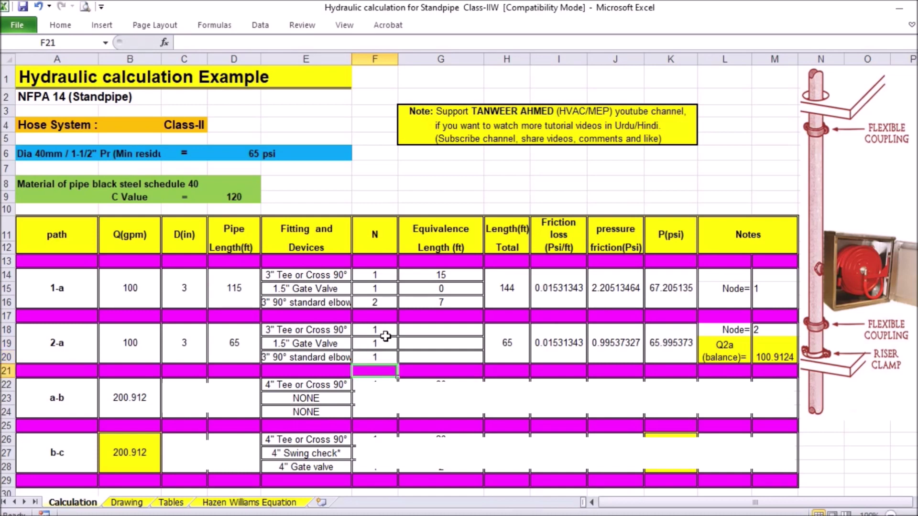
# Enter path 2-a's equivalent lengths, using path 1-a's values: 15 ft for the tee, 0 for the gate valve and 7 ft for the elbow
pyautogui.click(455, 332)
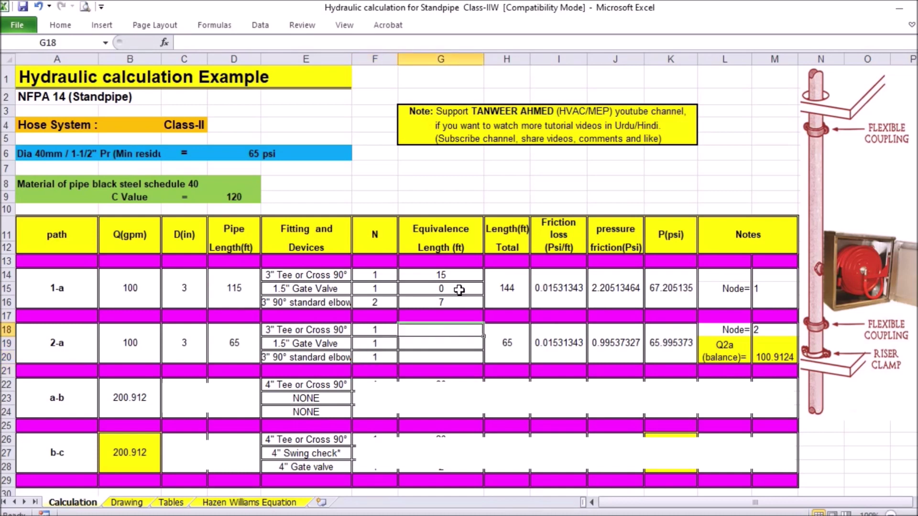
pyautogui.click(461, 280)
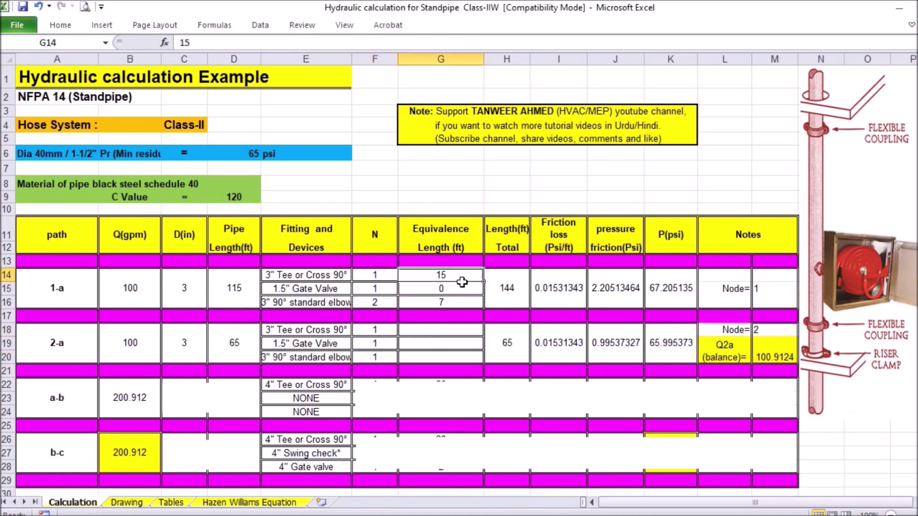
pyautogui.click(448, 333)
pyautogui.write('15')
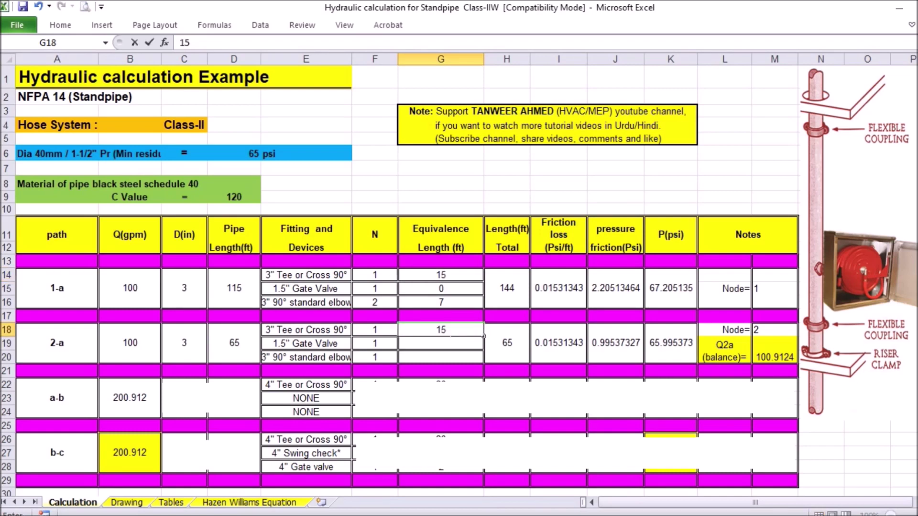
pyautogui.press('Return')
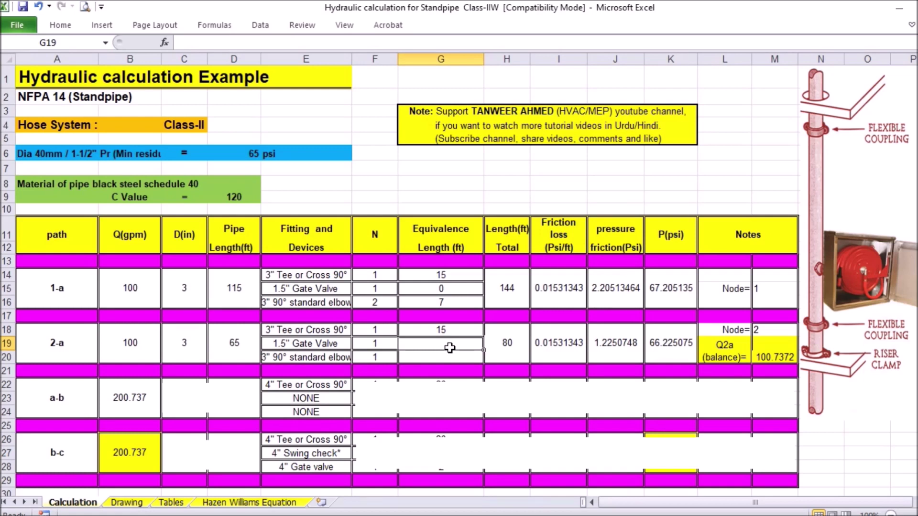
pyautogui.write('0')
pyautogui.press('Return')
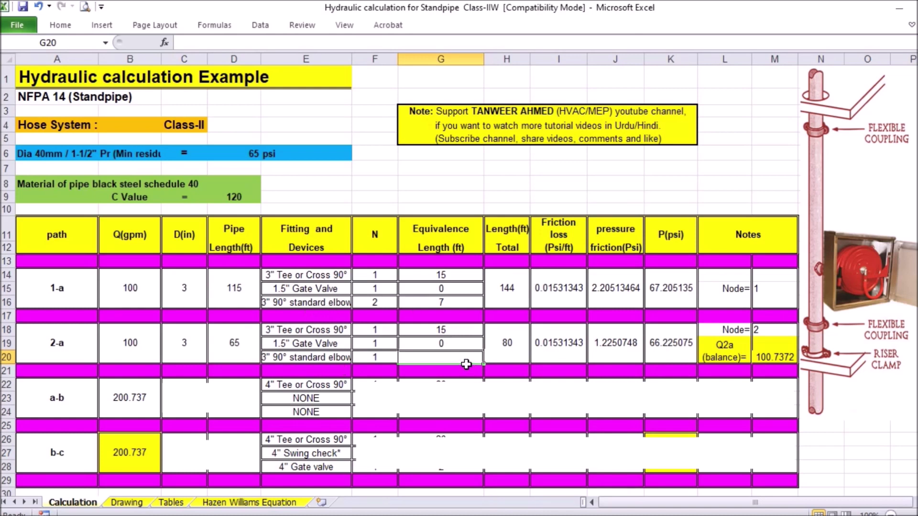
pyautogui.write('7')
pyautogui.press('Return')
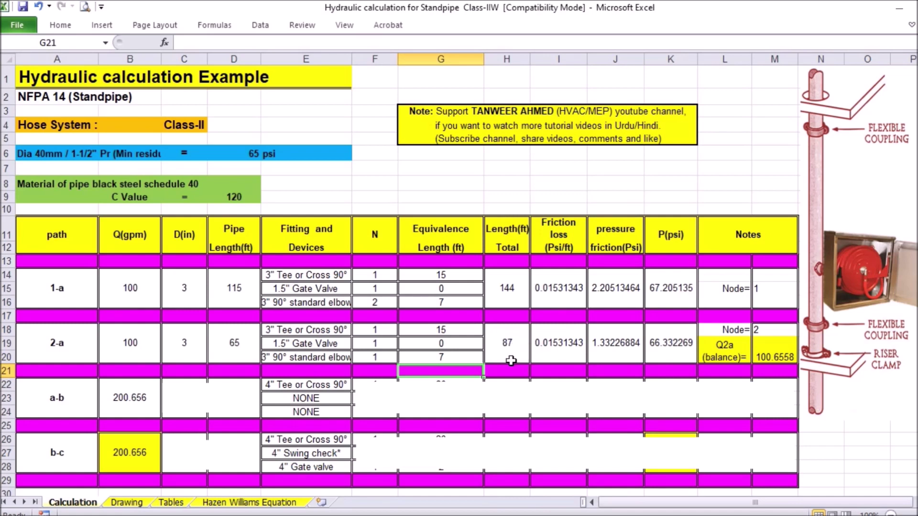
# Review path 2-a's friction loss, friction pressure and P formulas, and compare its P value with path 1-a's
pyautogui.click(563, 354)
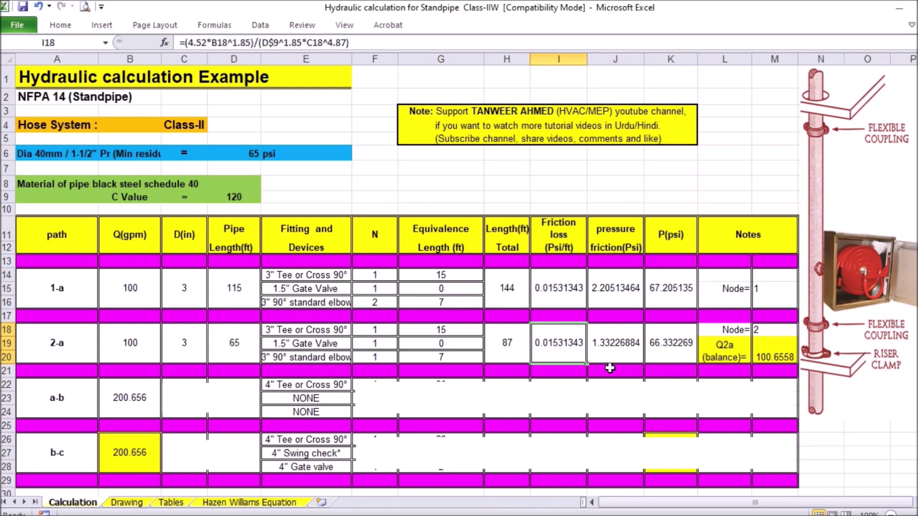
pyautogui.click(626, 351)
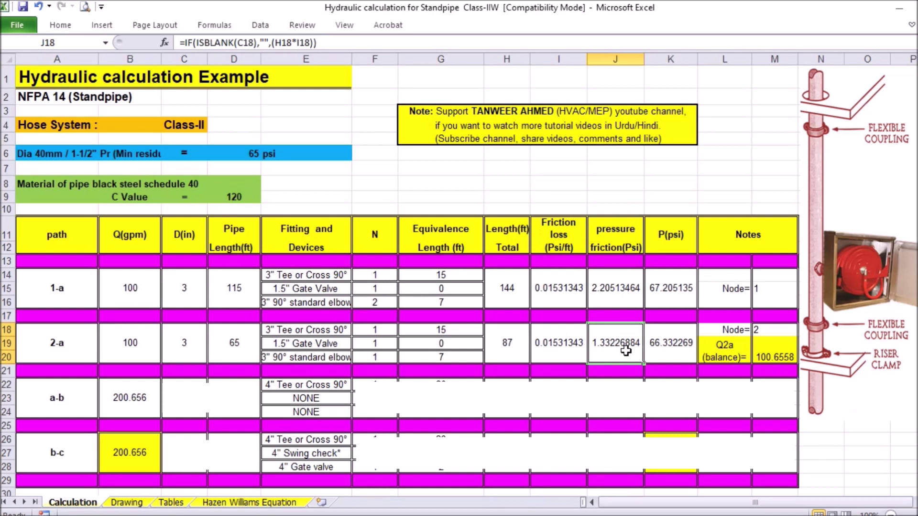
pyautogui.click(668, 354)
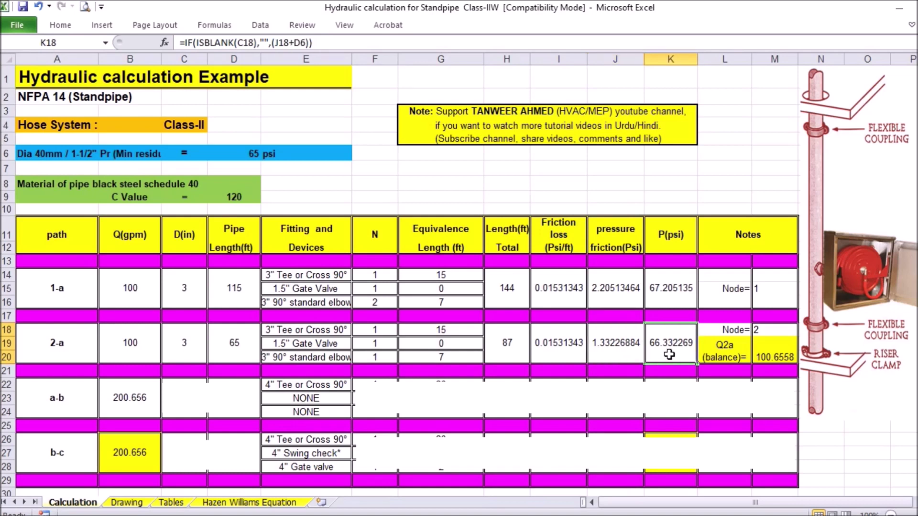
pyautogui.click(675, 291)
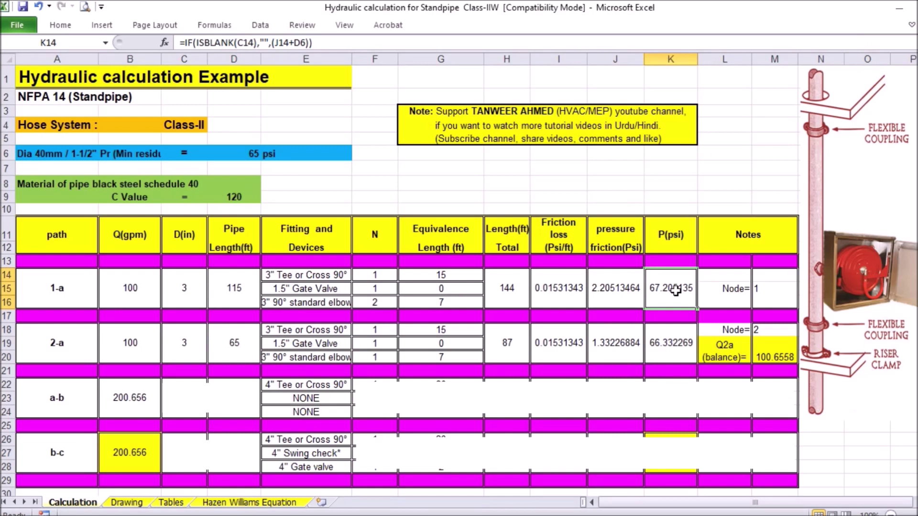
pyautogui.click(611, 356)
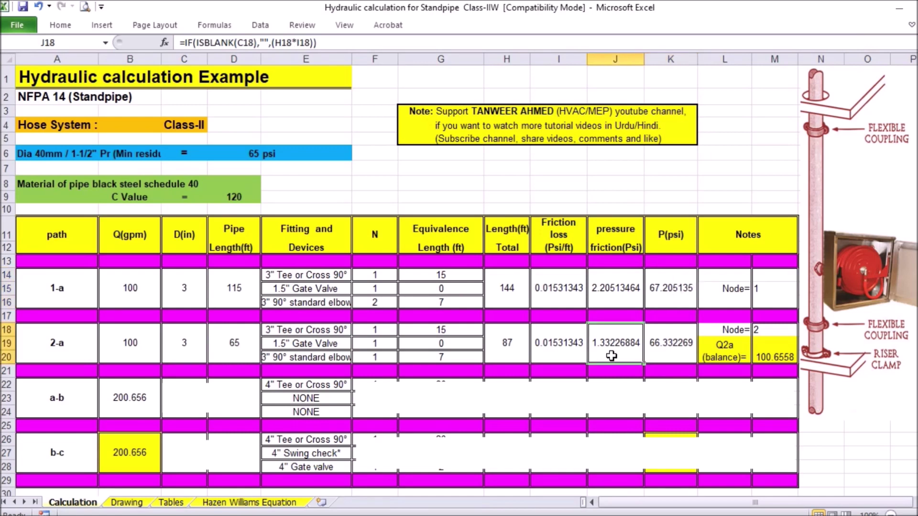
pyautogui.click(671, 359)
pyautogui.doubleClick(672, 360)
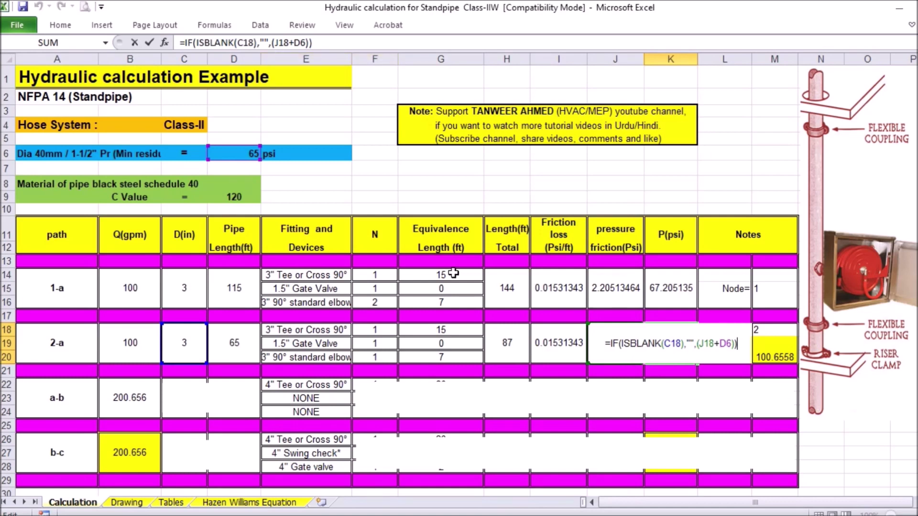
pyautogui.press('Escape')
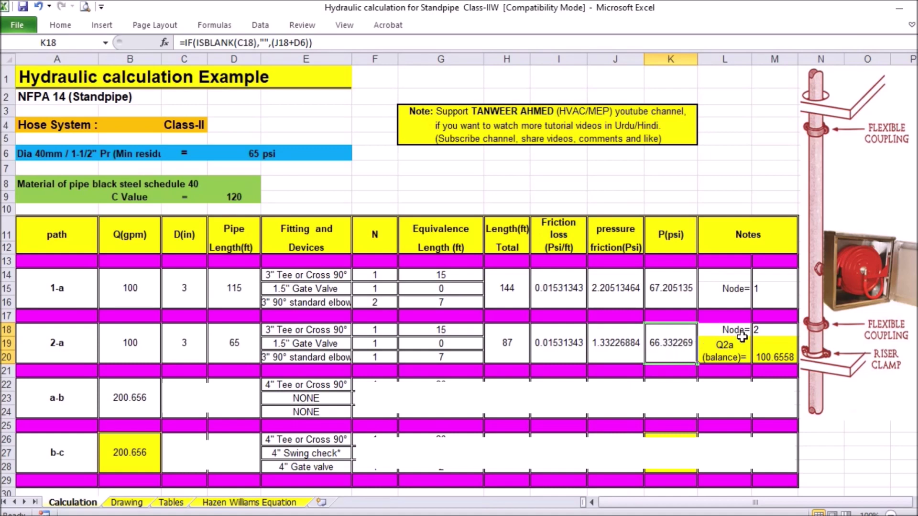
# Check path 2-a's node 2 note and balanced flow against the linked Q and P values for nodes 2 and 2a on the Drawing sheet
pyautogui.moveTo(738, 333); pyautogui.dragTo(764, 334)
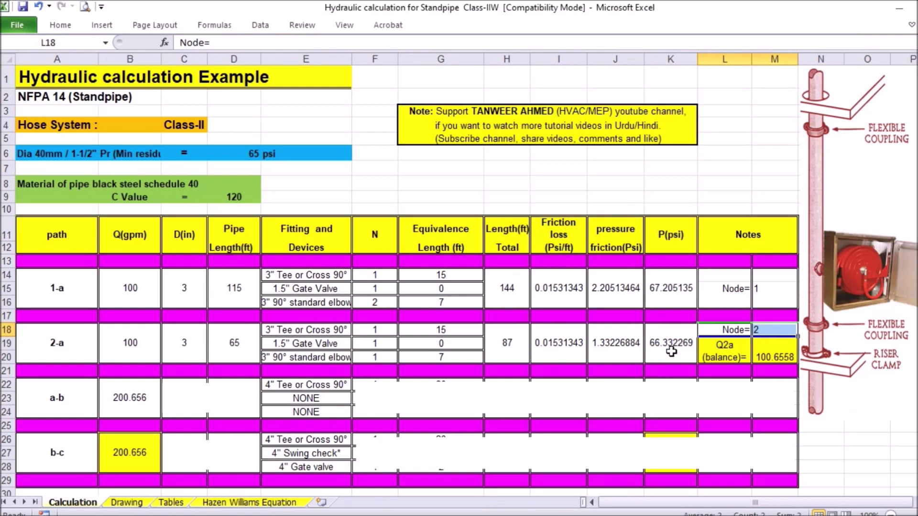
pyautogui.click(136, 503)
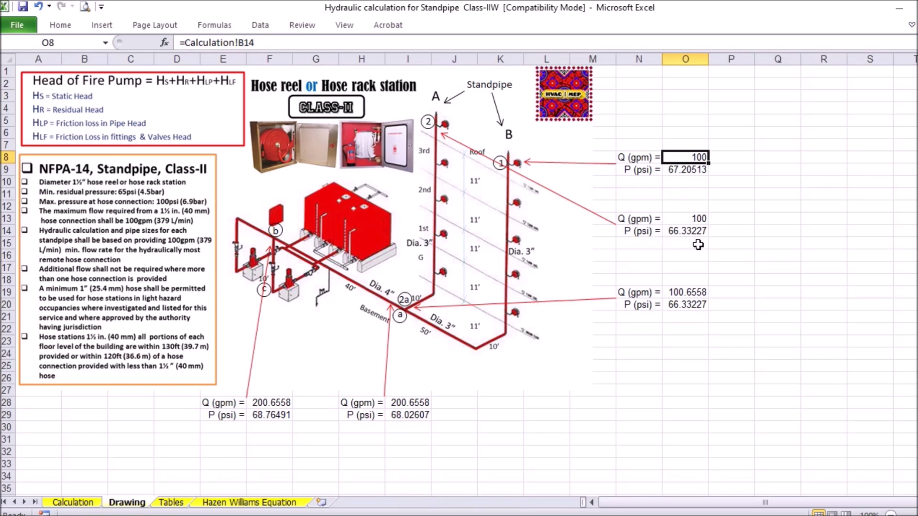
pyautogui.click(79, 502)
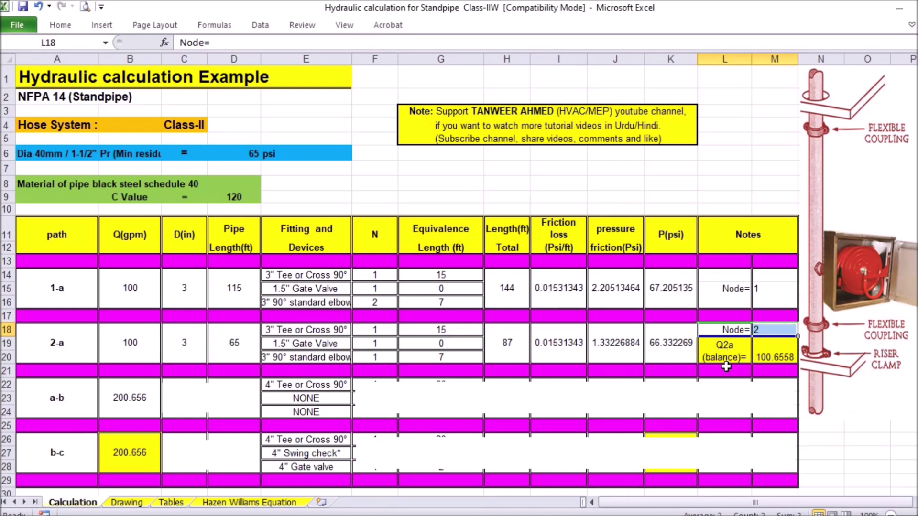
pyautogui.click(126, 502)
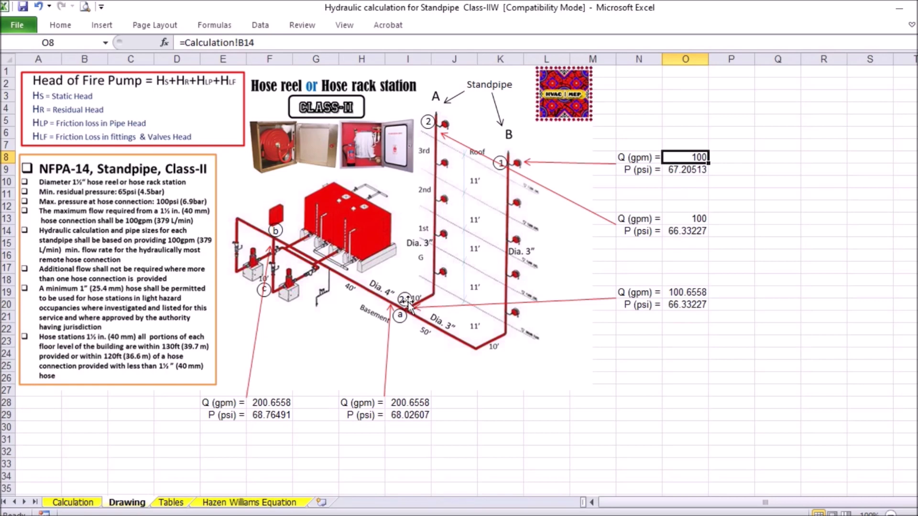
pyautogui.click(83, 505)
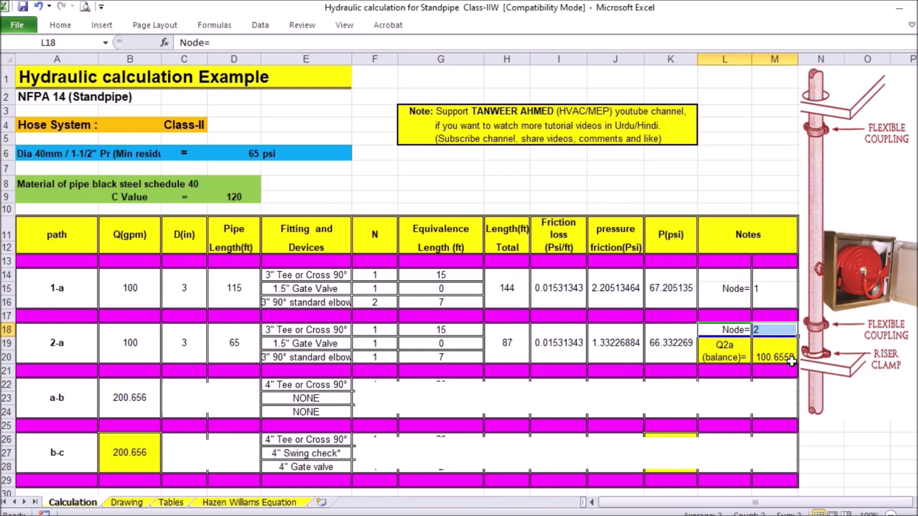
# Inspect the Q2a balance formula and its referenced cells, and check the balanced flow at node 2a on the Drawing sheet
pyautogui.doubleClick(783, 361)
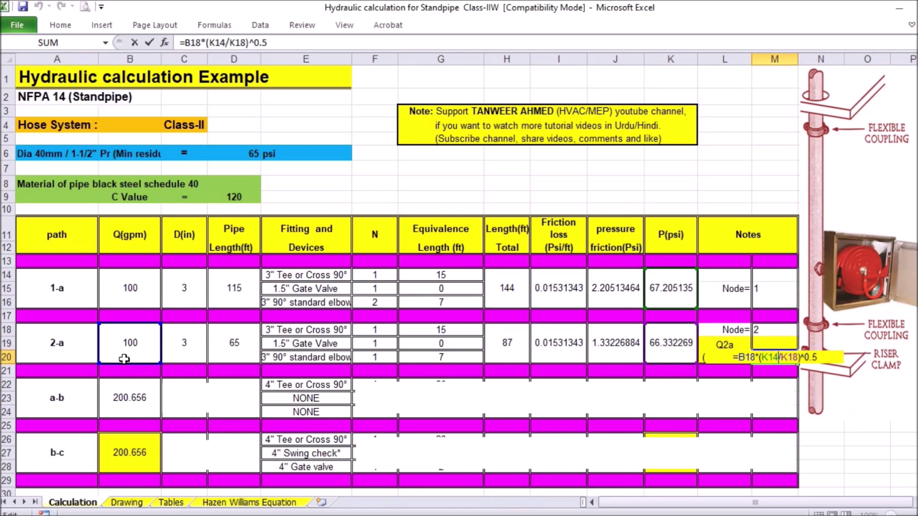
pyautogui.hotkey('ctrl', 'Return')
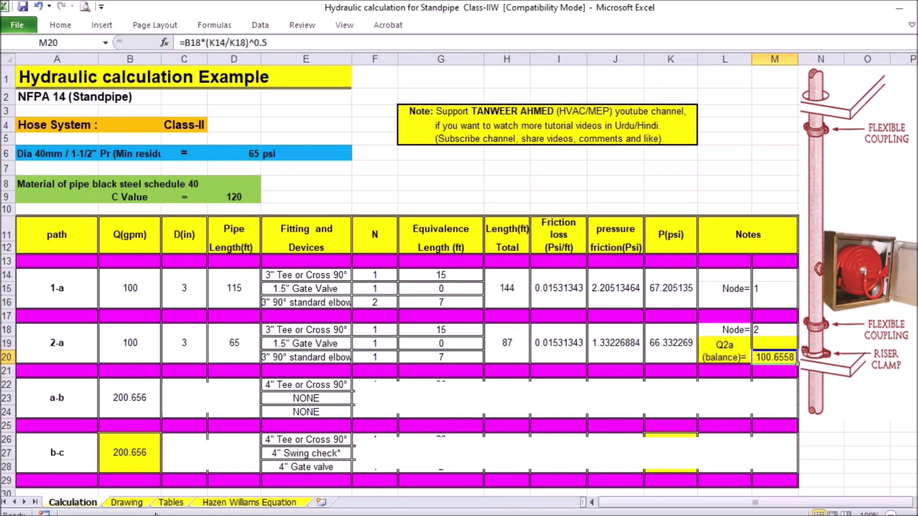
pyautogui.click(128, 503)
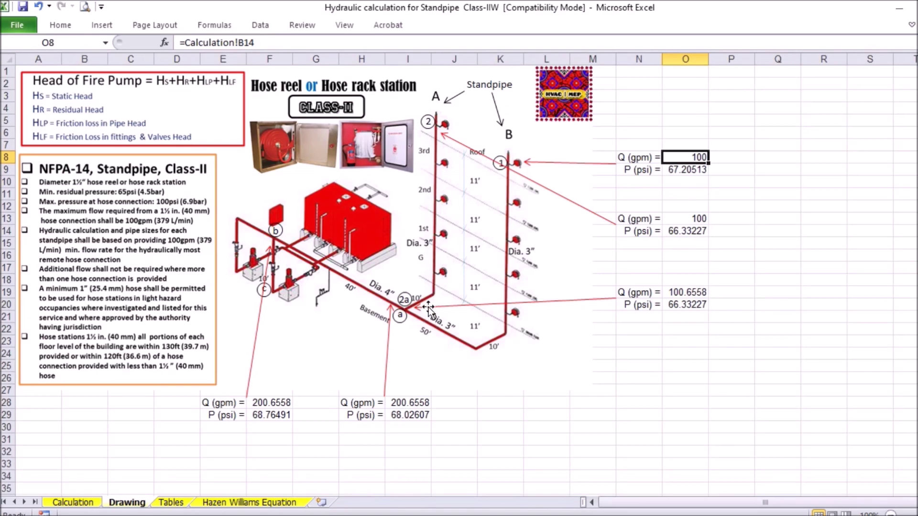
# Re-examine the cells referenced by the Q2a balance formula on the Calculation sheet and compare it with node 2a on the Drawing sheet
pyautogui.click(87, 506)
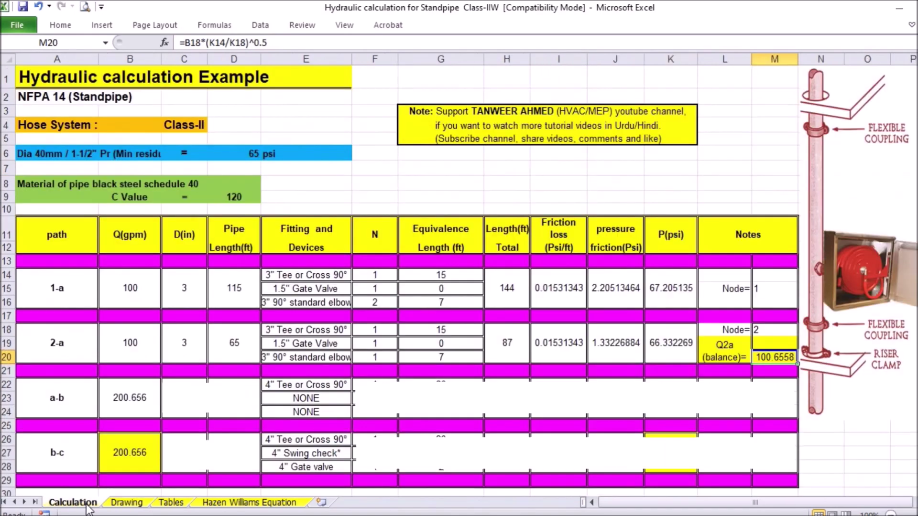
pyautogui.doubleClick(772, 357)
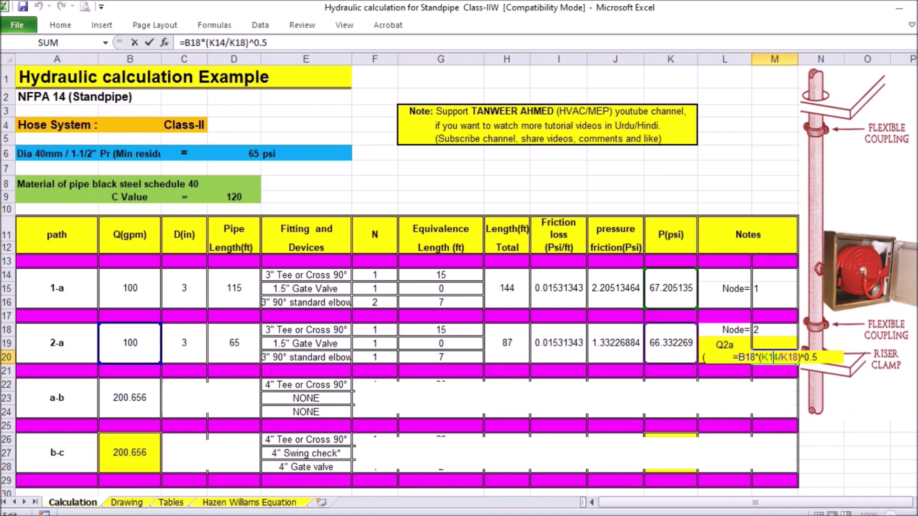
pyautogui.press('Return')
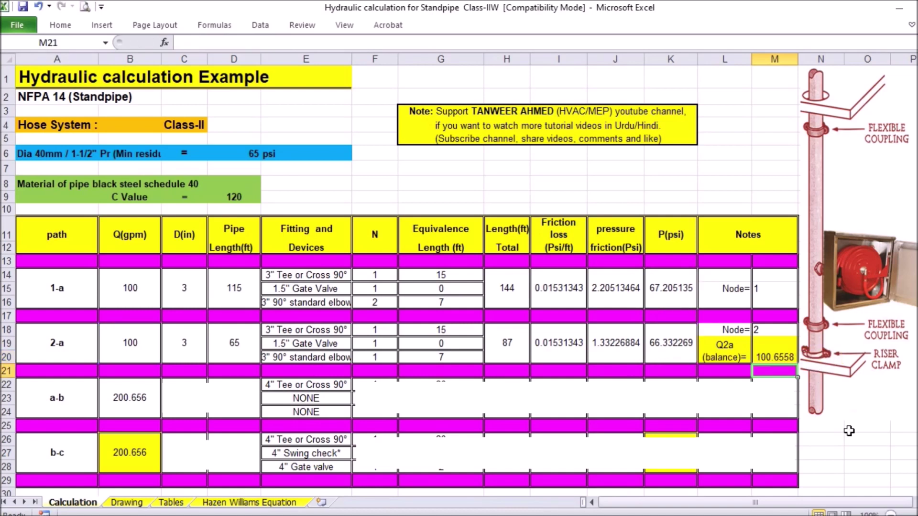
pyautogui.click(787, 362)
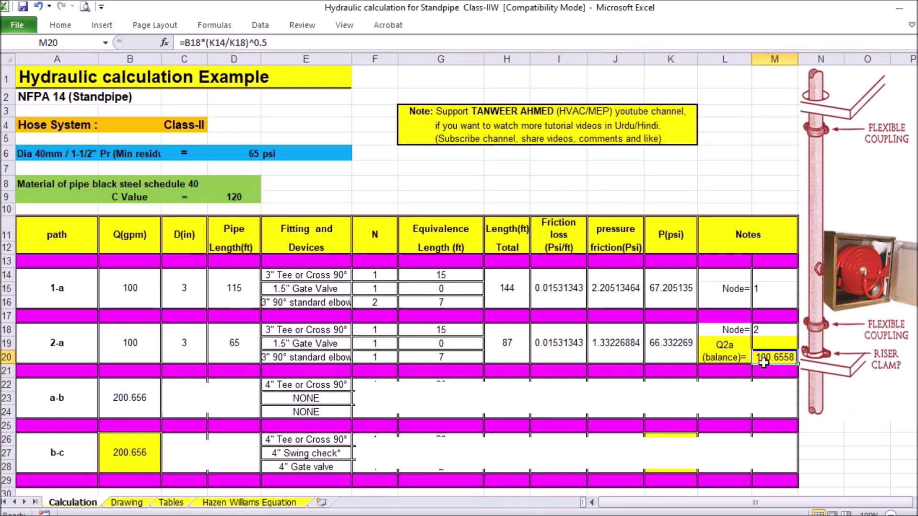
pyautogui.click(127, 503)
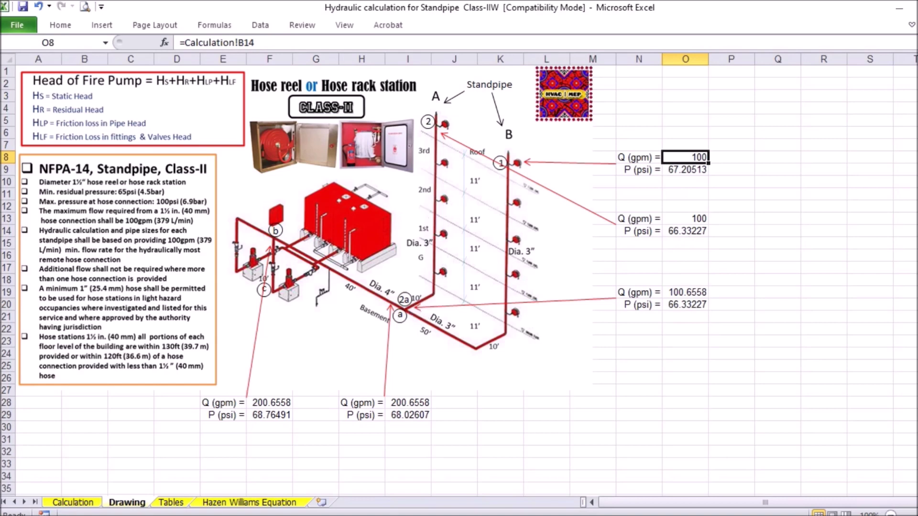
# Review path a-b's flow formula with its referenced path 1-a flow and Q2a balance, and check node a's linked values on the Drawing sheet
pyautogui.click(89, 505)
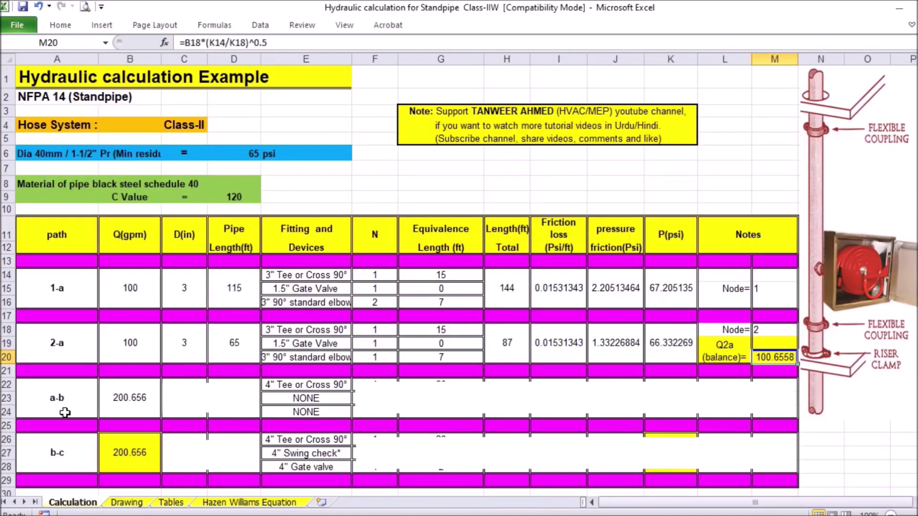
pyautogui.click(177, 406)
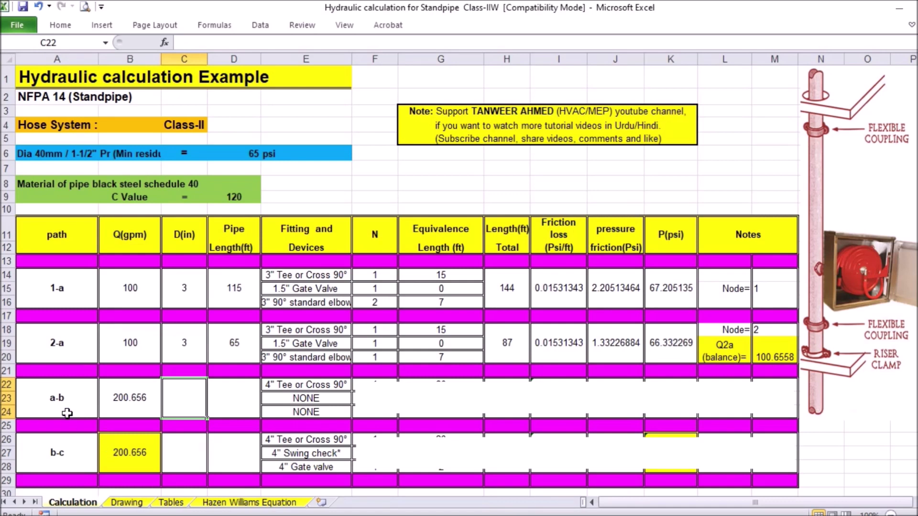
pyautogui.click(142, 412)
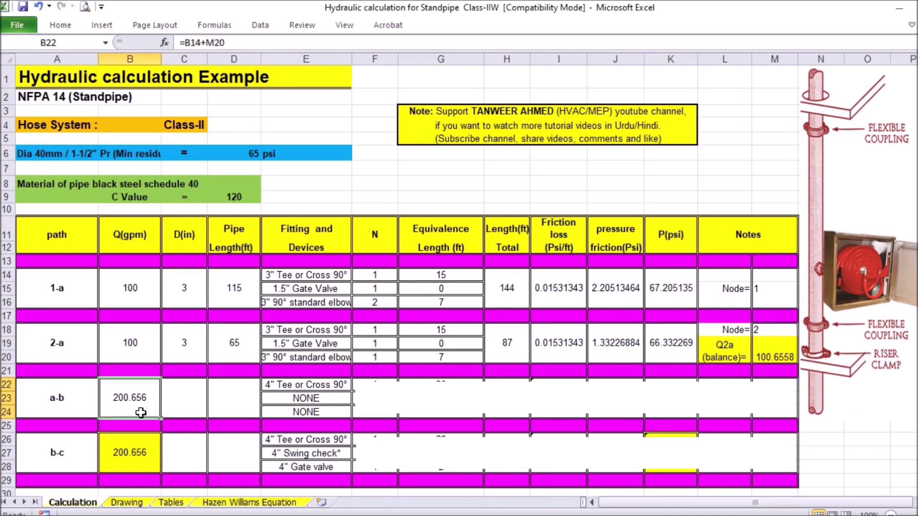
pyautogui.click(775, 362)
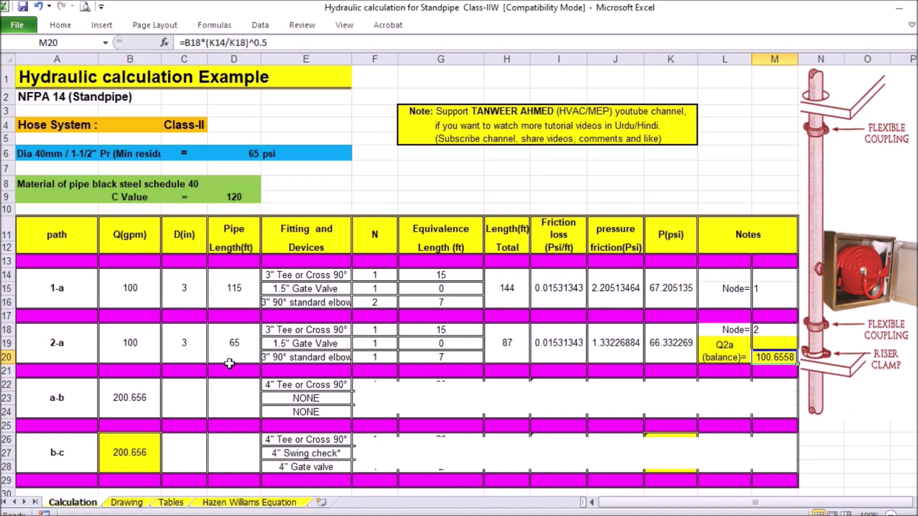
pyautogui.click(142, 300)
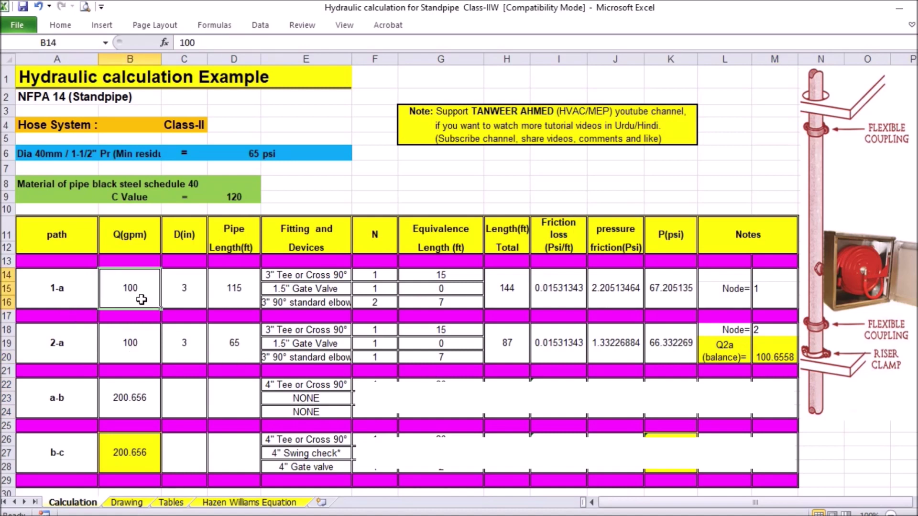
pyautogui.click(133, 411)
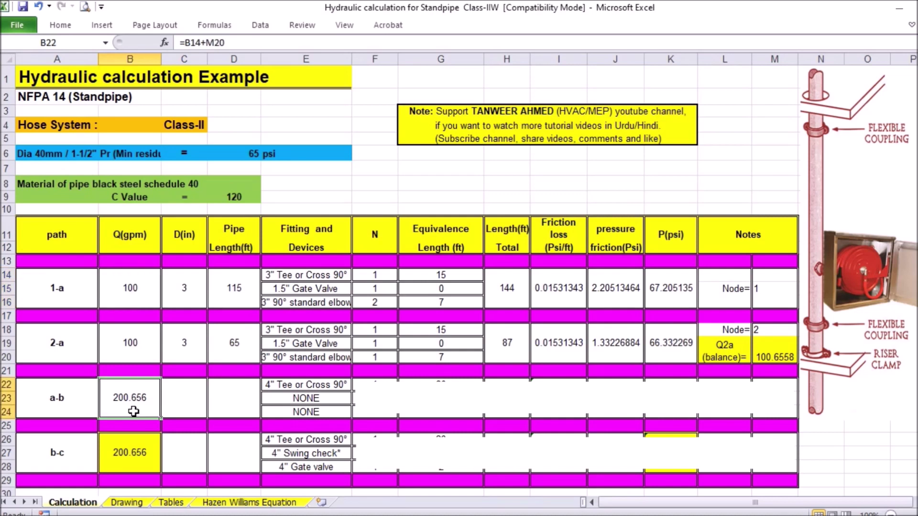
pyautogui.doubleClick(134, 412)
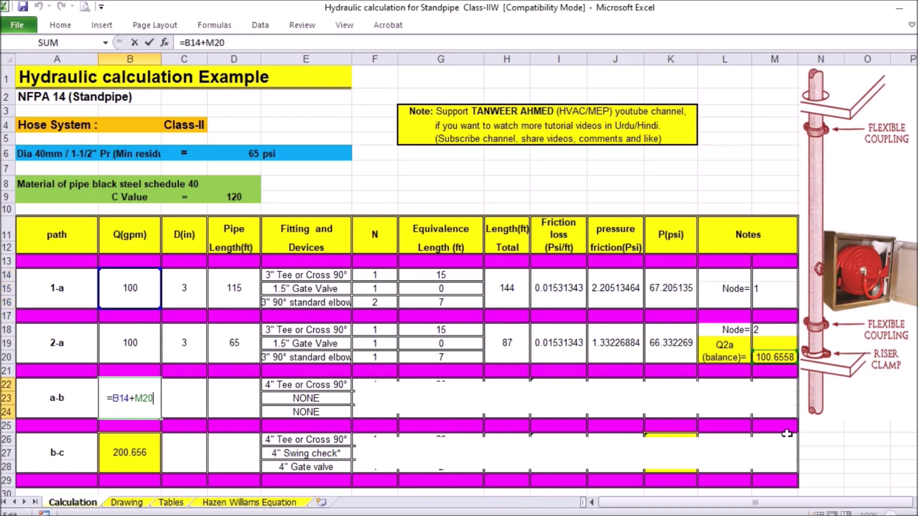
pyautogui.press('Return')
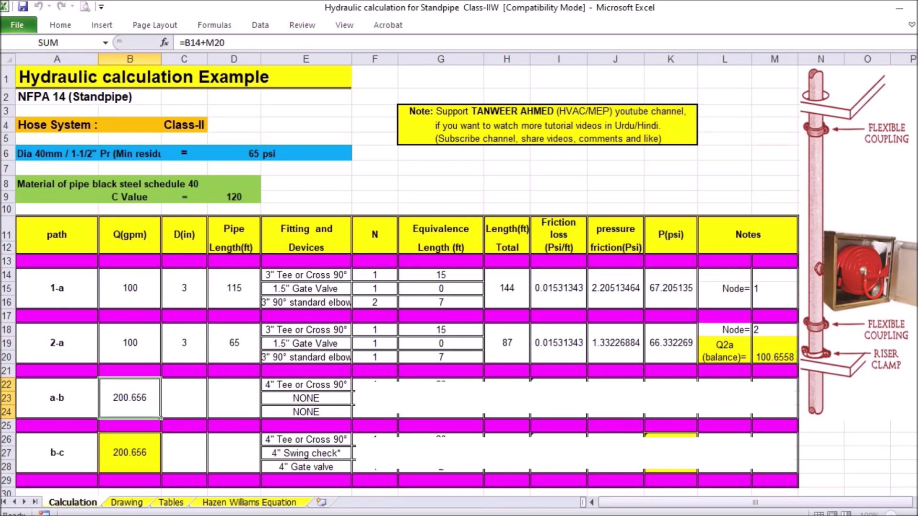
pyautogui.click(127, 502)
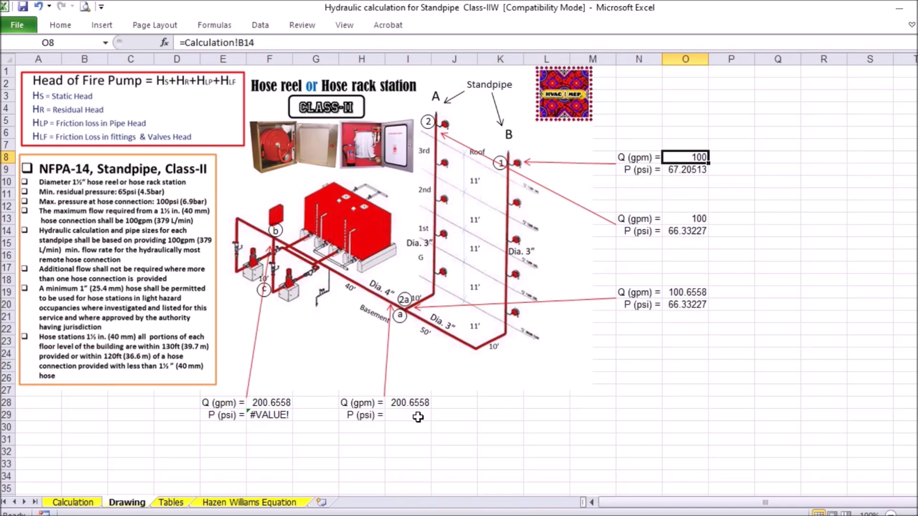
pyautogui.click(82, 503)
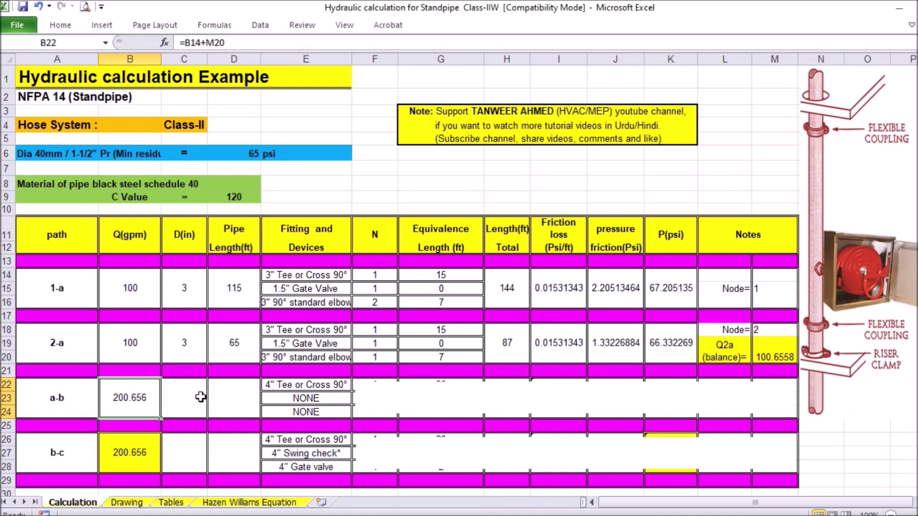
# Read the pipe diameter between nodes a and b from the Drawing sheet and enter 4 in as path a-b's diameter
pyautogui.click(133, 504)
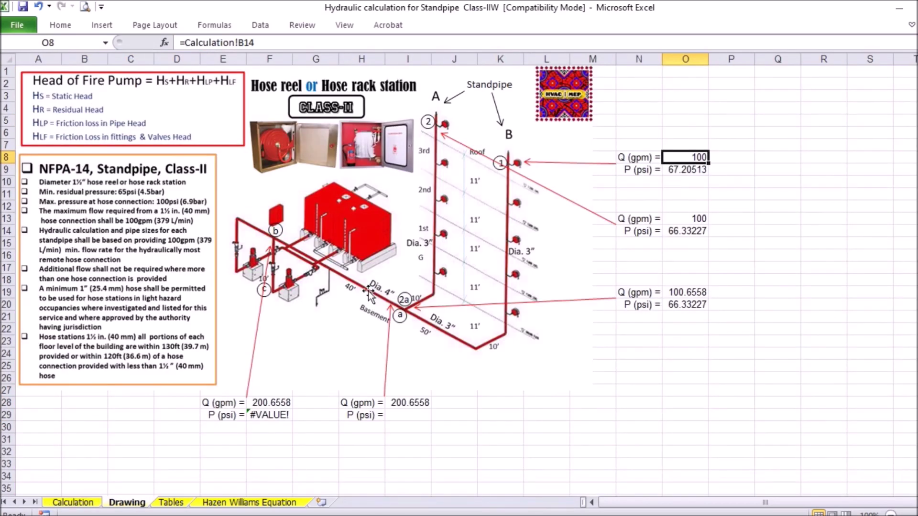
pyautogui.click(84, 502)
pyautogui.click(198, 393)
pyautogui.write('4')
pyautogui.press('Return')
# Read the pipe run between nodes a and b from the Drawing sheet and enter 40 ft as path a-b's pipe length
pyautogui.click(240, 403)
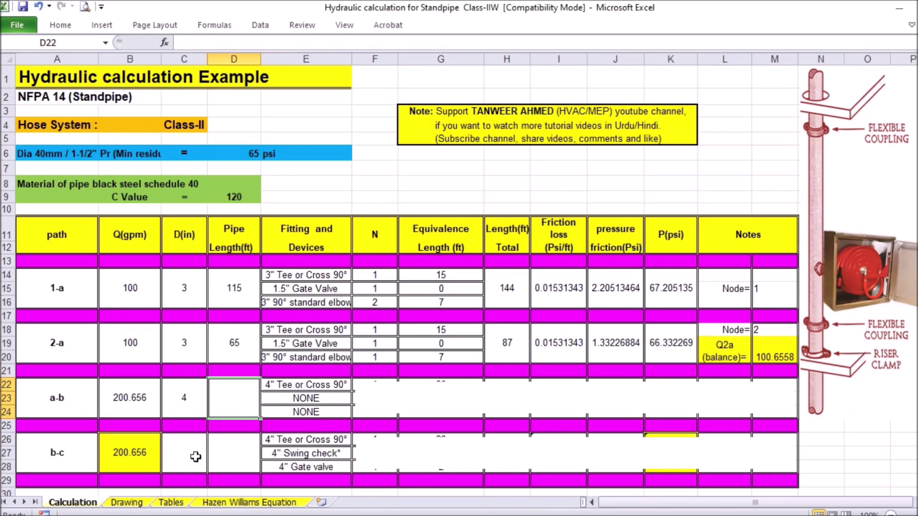
pyautogui.click(126, 502)
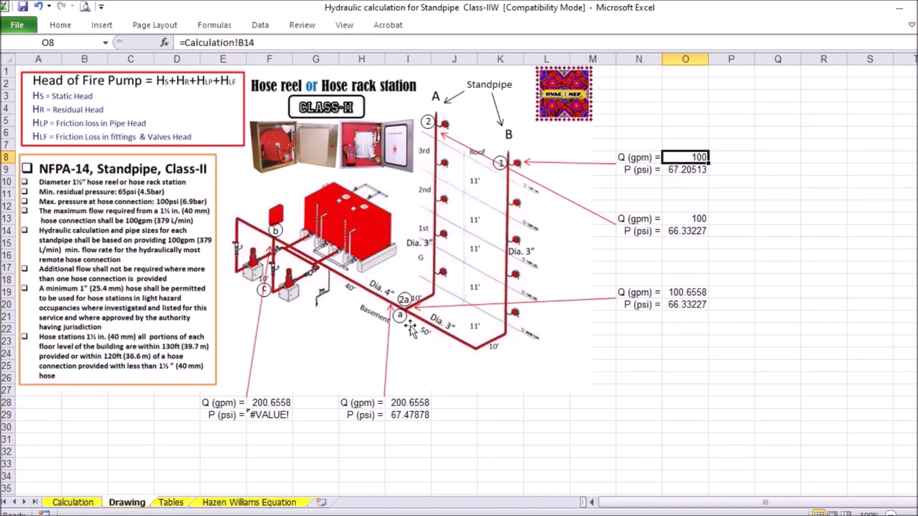
pyautogui.click(95, 502)
pyautogui.write('40')
pyautogui.press('Return')
pyautogui.click(238, 409)
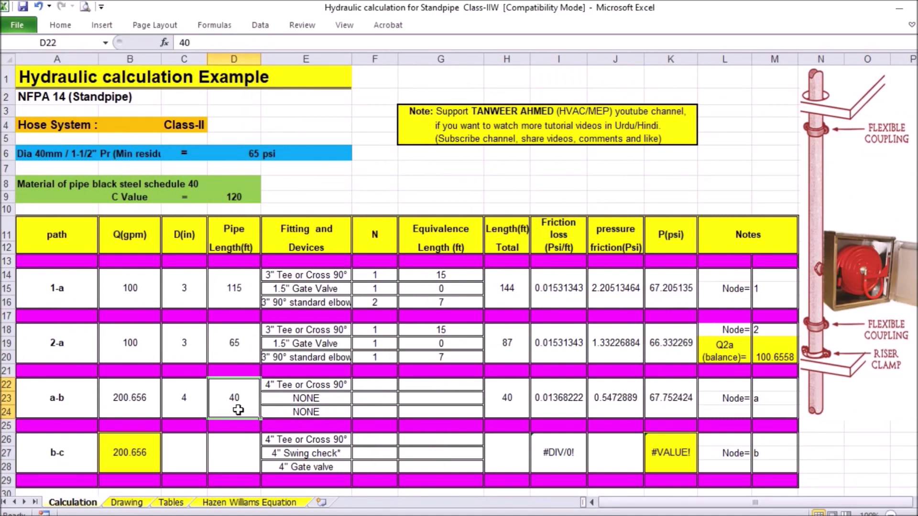
# Check the tee at node a on the Drawing sheet and set the quantity of path a-b's 4" tee to 1
pyautogui.click(340, 390)
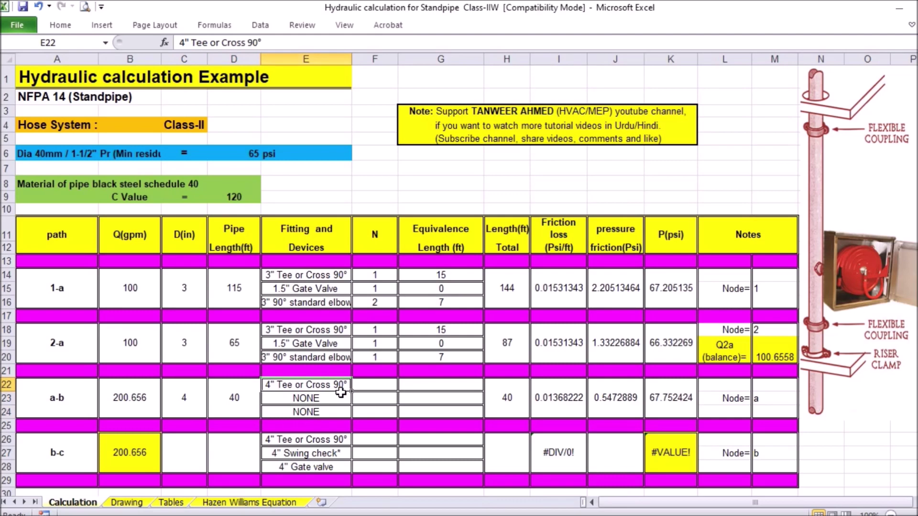
pyautogui.click(139, 503)
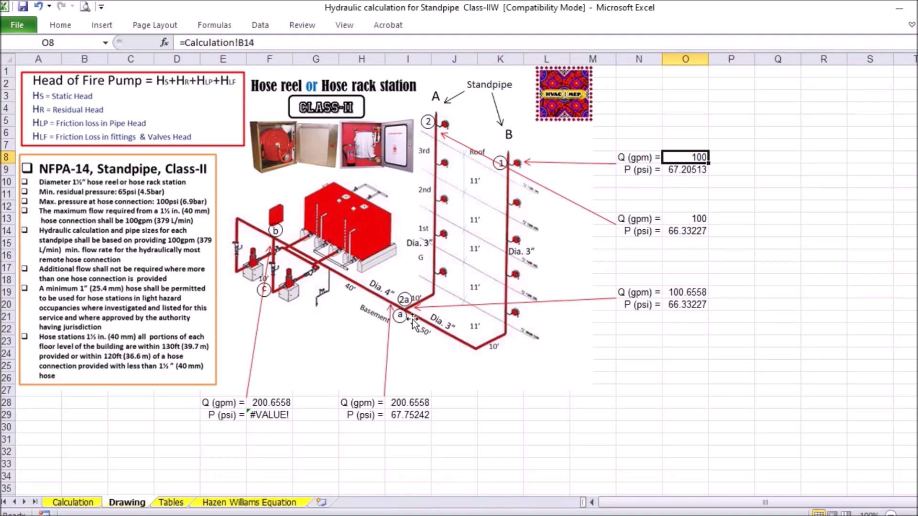
pyautogui.click(92, 506)
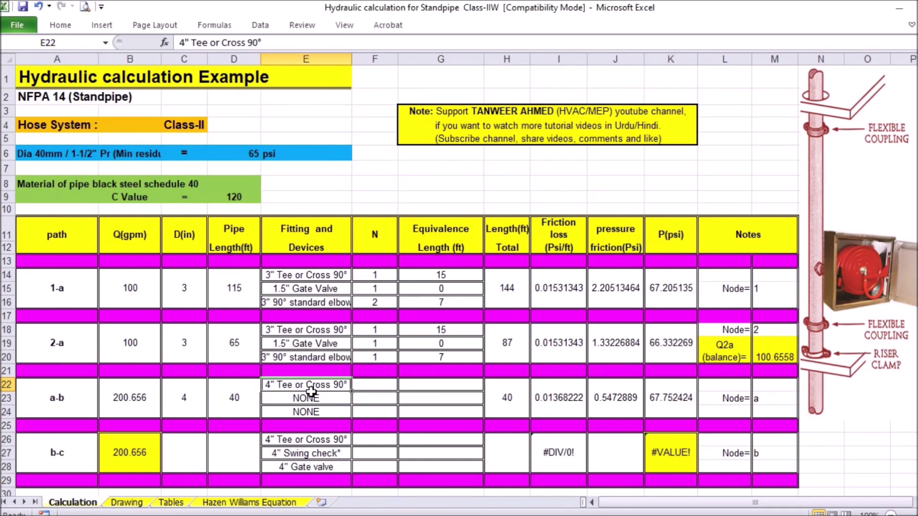
pyautogui.click(373, 388)
pyautogui.write('1')
pyautogui.press('Return')
# Look up the 4 in. tee in the equivalent pipe length chart and enter 20 ft as path a-b's tee equivalent length
pyautogui.click(443, 390)
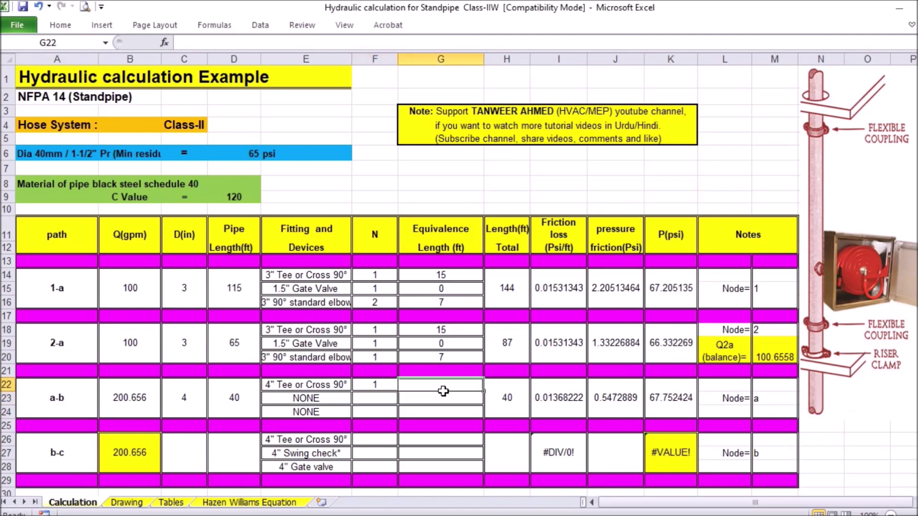
pyautogui.click(171, 502)
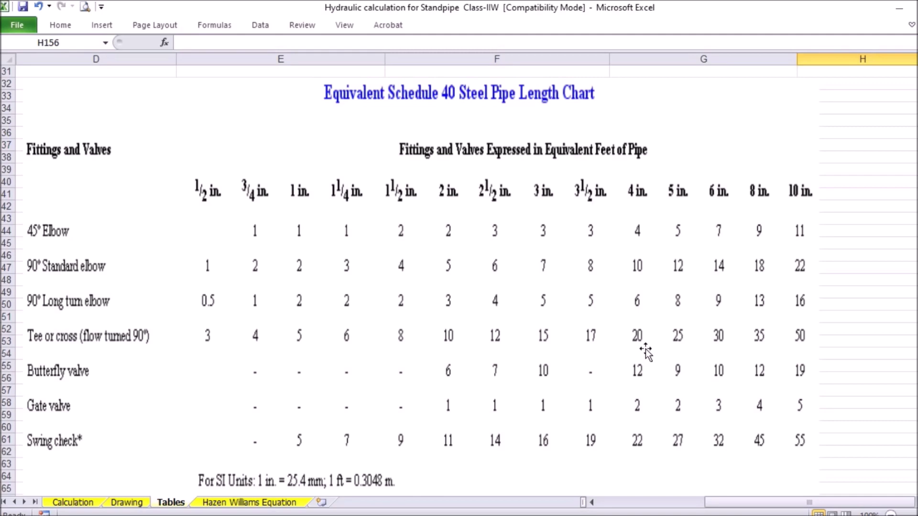
pyautogui.click(74, 502)
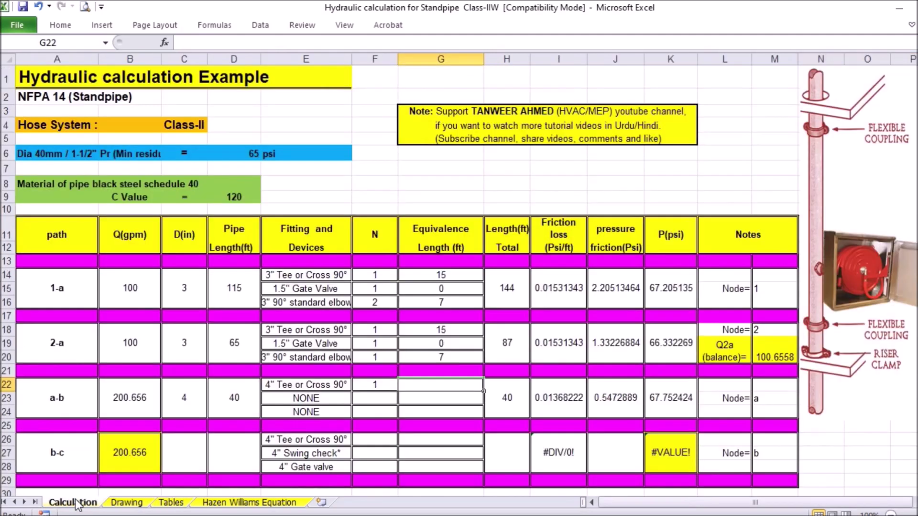
pyautogui.write('20')
pyautogui.press('Return')
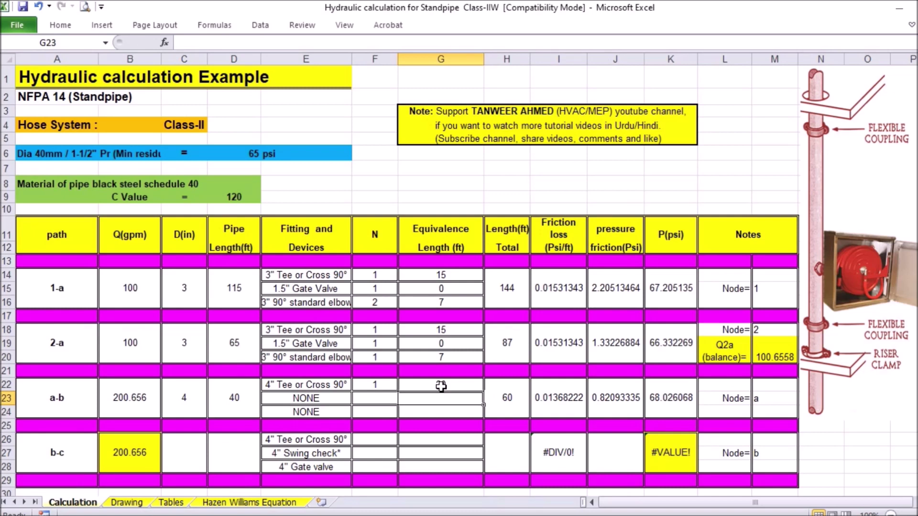
# Review path a-b's total length, friction loss, friction pressure and P formulas, and check node a's pressure on the Drawing sheet
pyautogui.click(519, 410)
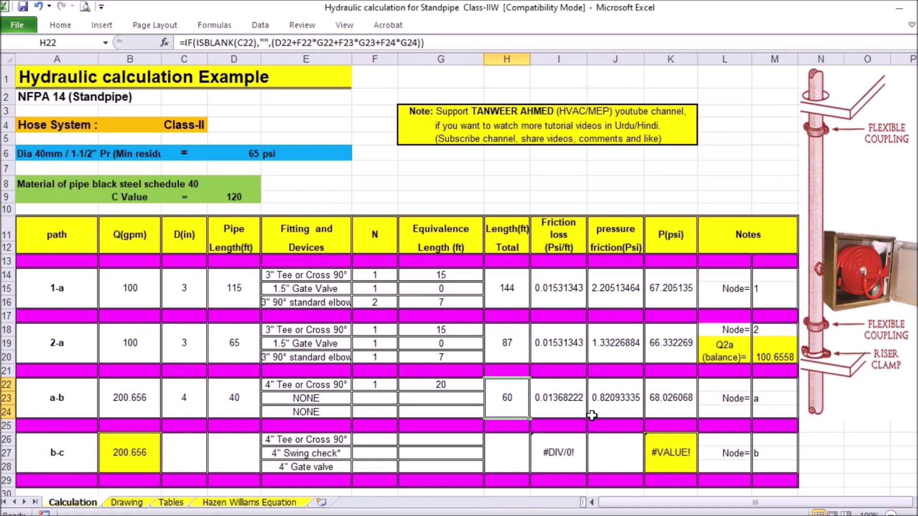
pyautogui.click(573, 413)
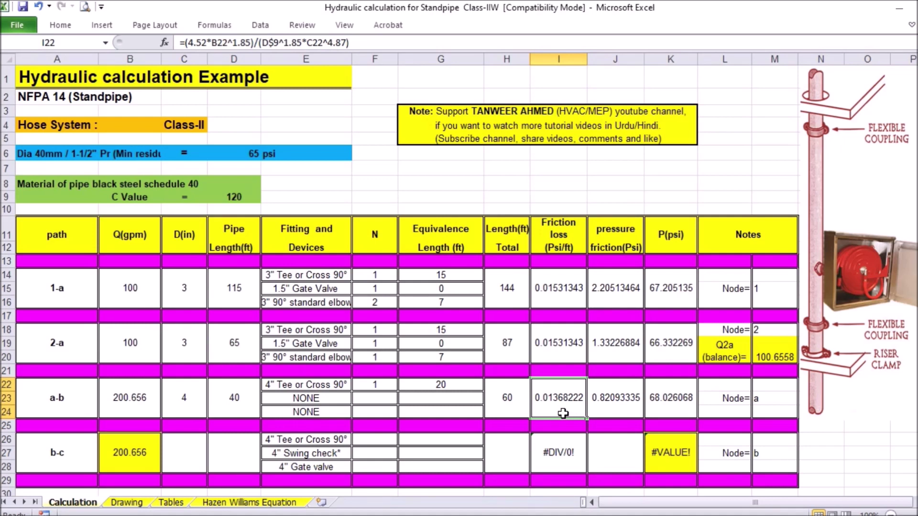
pyautogui.click(620, 416)
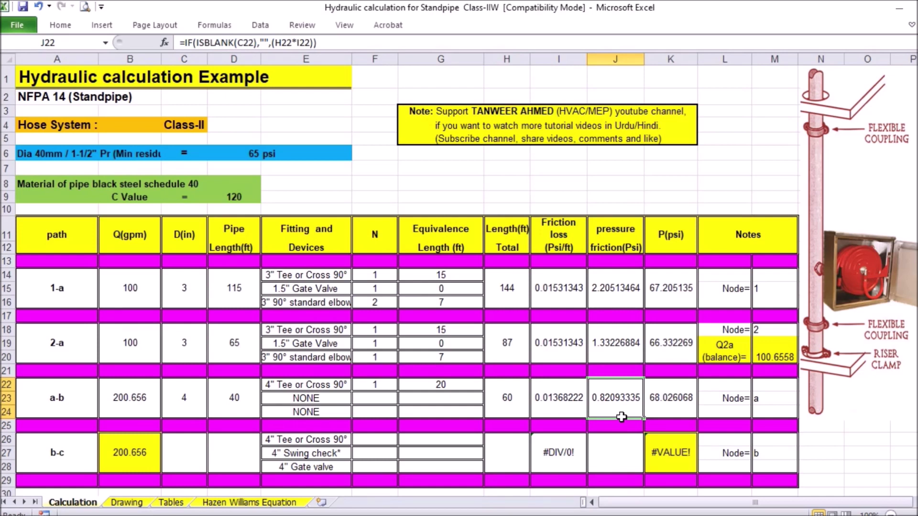
pyautogui.click(674, 414)
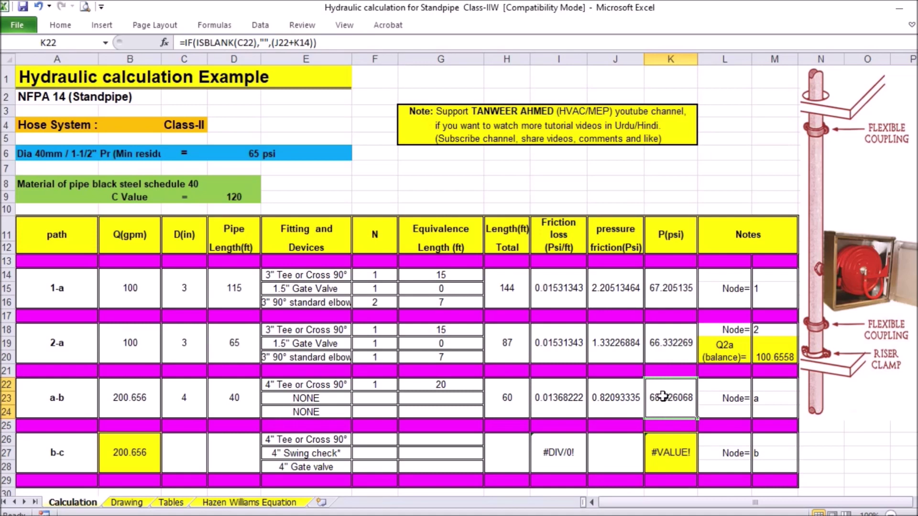
pyautogui.click(127, 503)
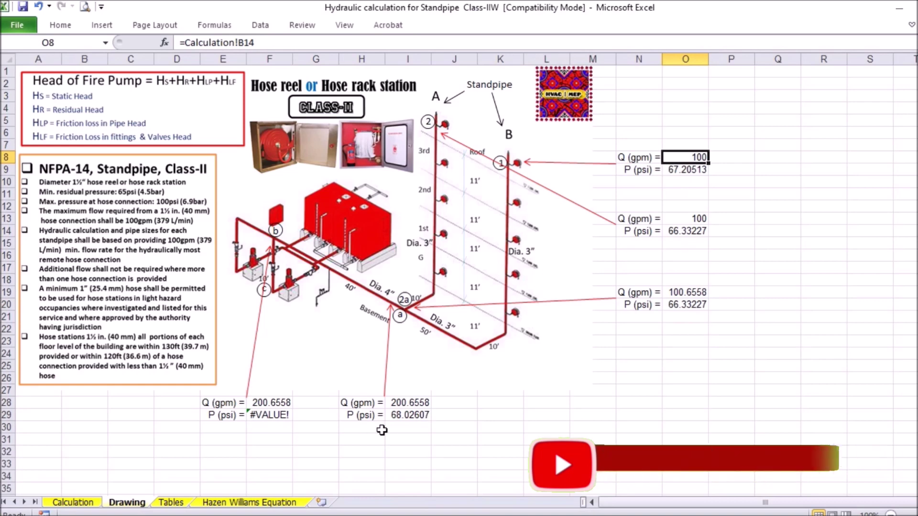
# Check the pipe size between nodes b and c on the Drawing sheet and enter 4 in. as path b-c's diameter
pyautogui.click(80, 503)
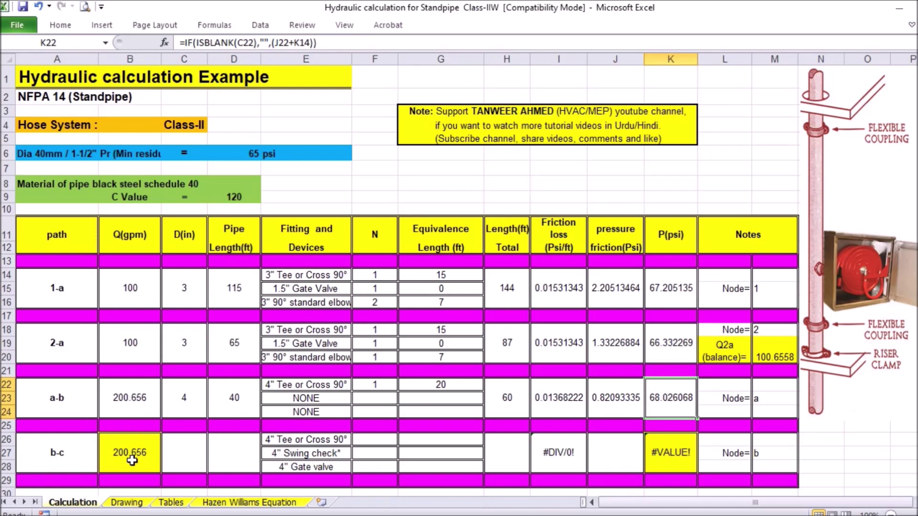
pyautogui.click(127, 502)
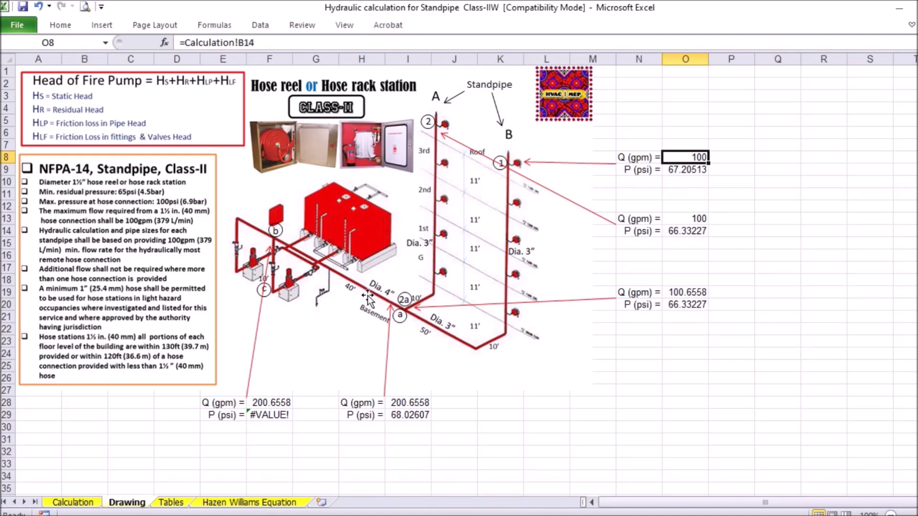
pyautogui.click(89, 502)
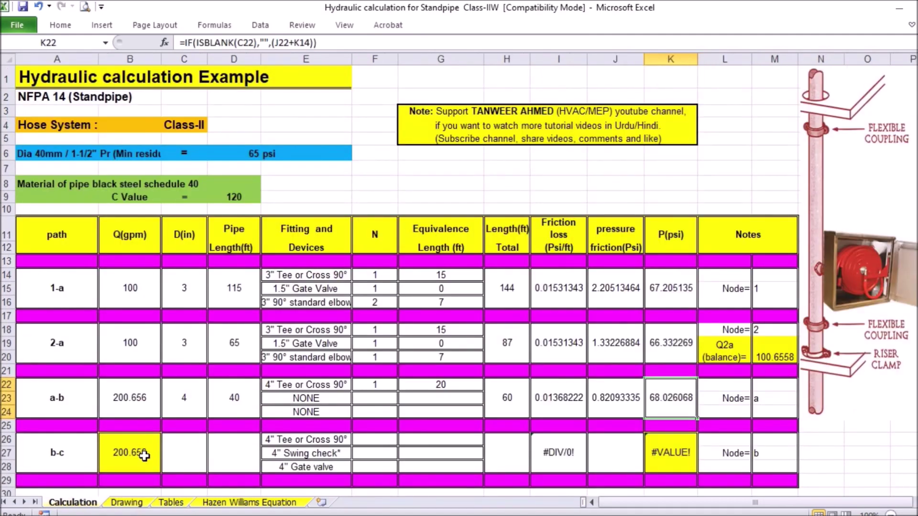
pyautogui.click(184, 462)
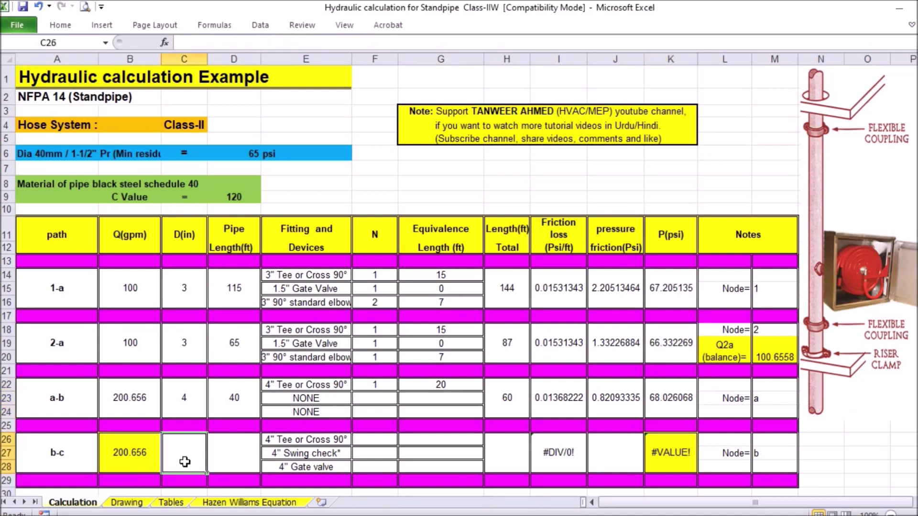
pyautogui.write('4')
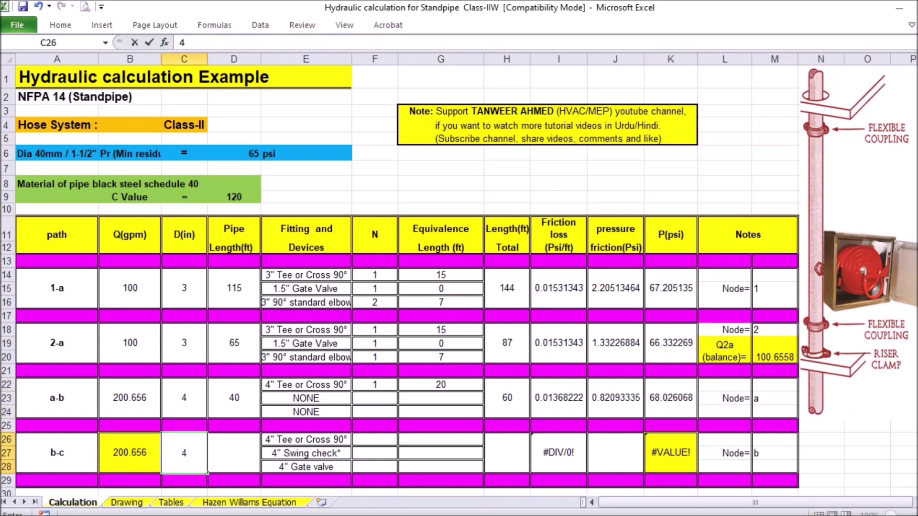
pyautogui.press('Return')
# Read the pipe run between nodes b and c from the Drawing sheet and enter 10 ft as path b-c's pipe length
pyautogui.click(230, 462)
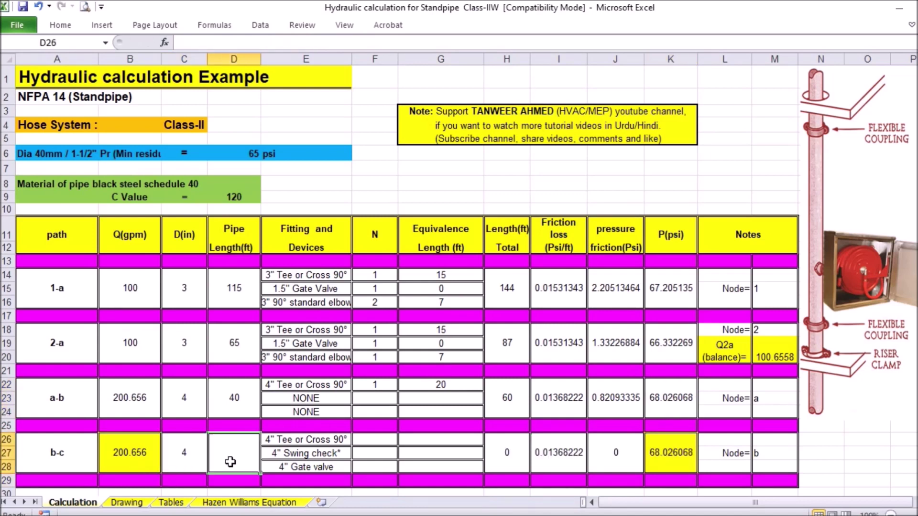
pyautogui.click(132, 503)
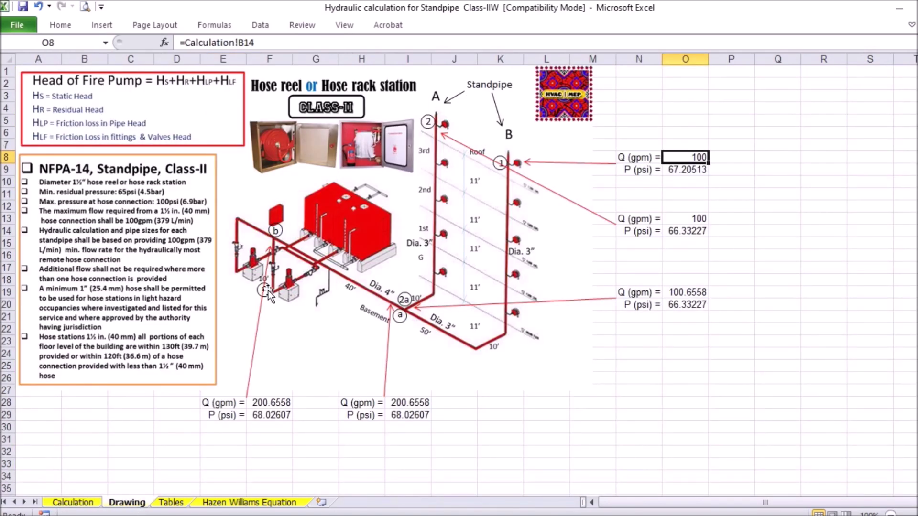
pyautogui.click(92, 503)
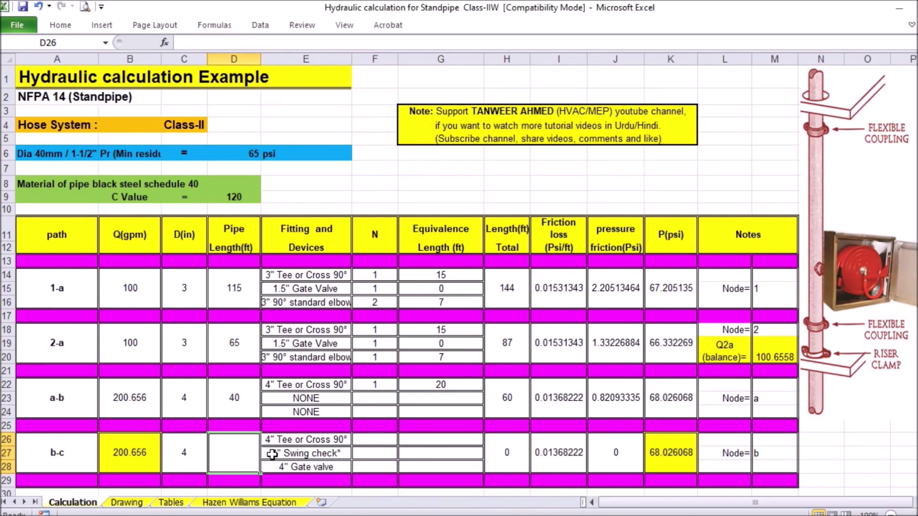
pyautogui.write('10')
pyautogui.press('Return')
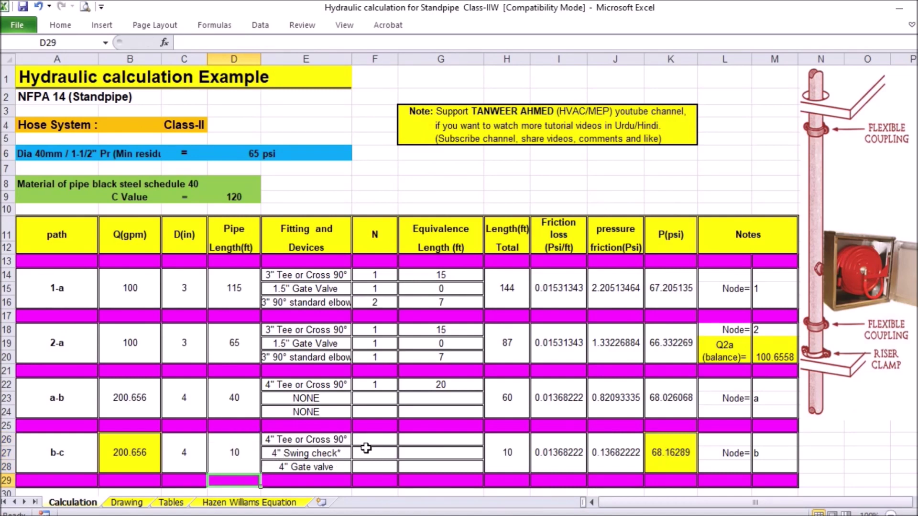
# Check path b-c's fittings on the Drawing sheet and set the quantities of its 4" tee, swing check and gate valve to 1 each
pyautogui.click(321, 441)
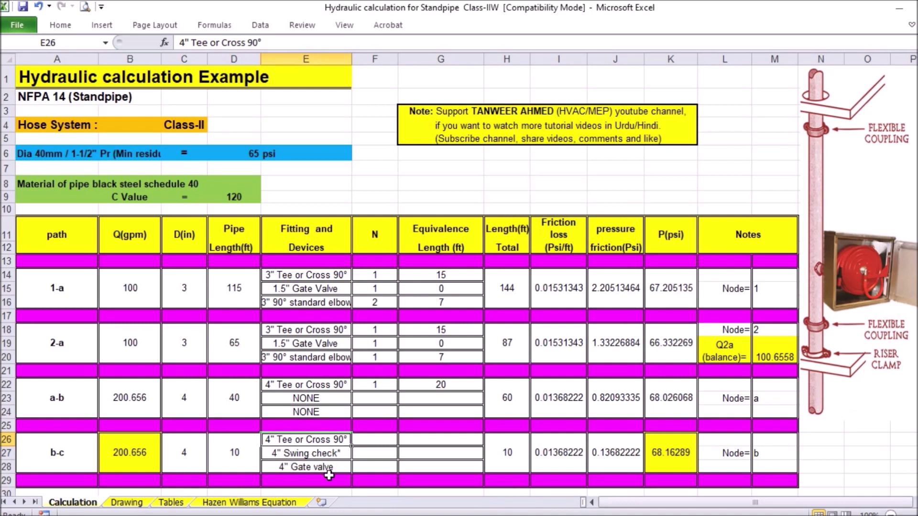
pyautogui.click(131, 504)
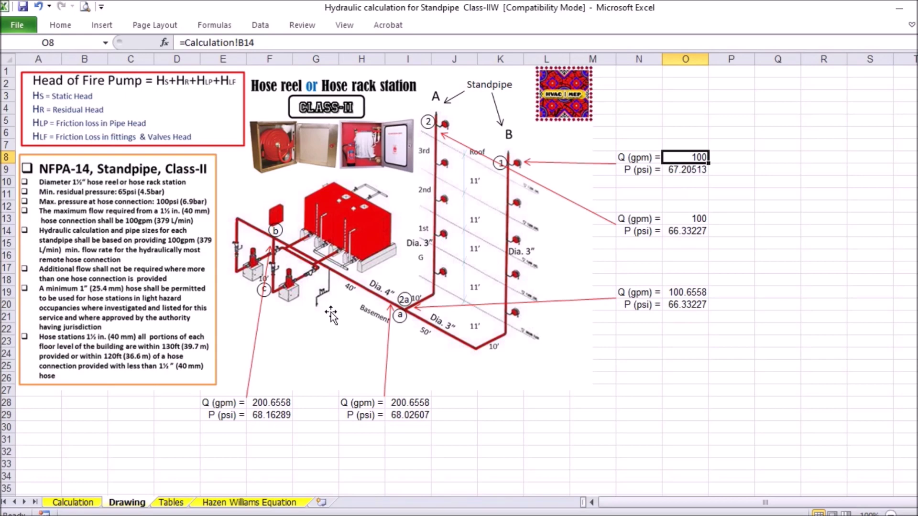
pyautogui.click(78, 504)
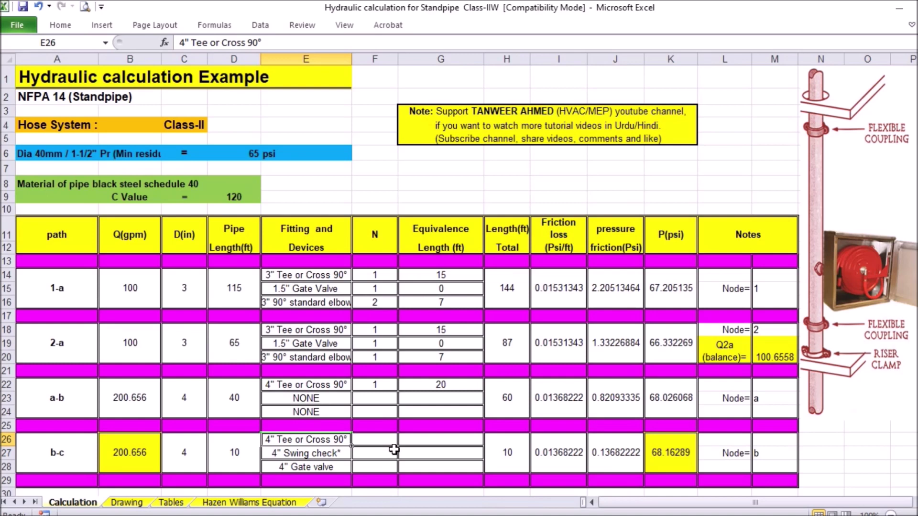
pyautogui.click(391, 445)
pyautogui.write('1')
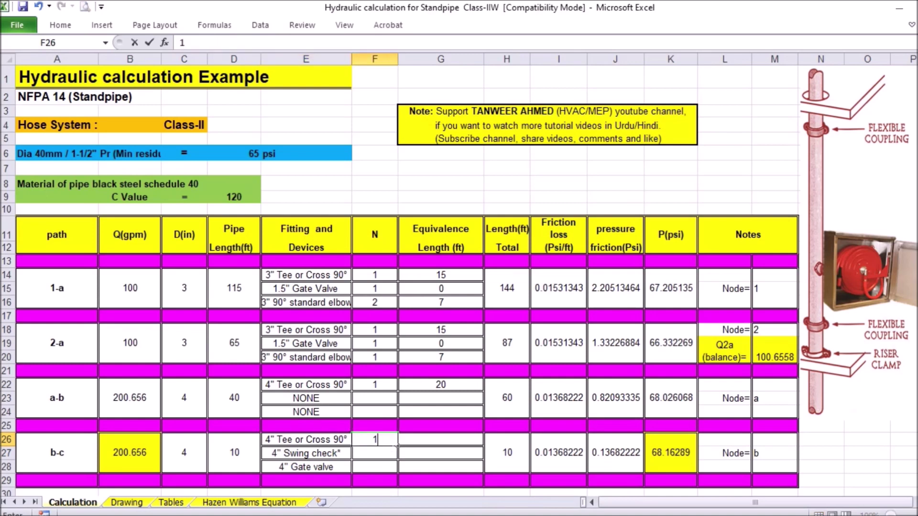
pyautogui.press('Return')
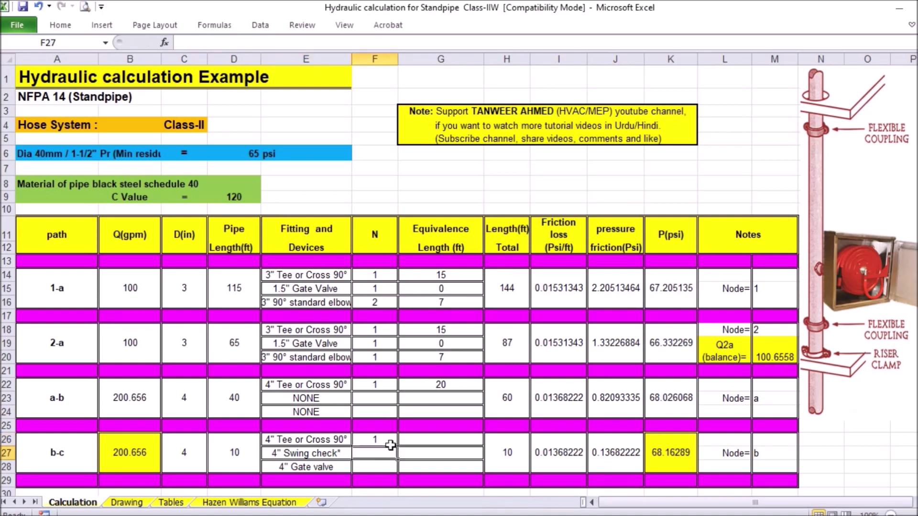
pyautogui.write('1')
pyautogui.press('Return')
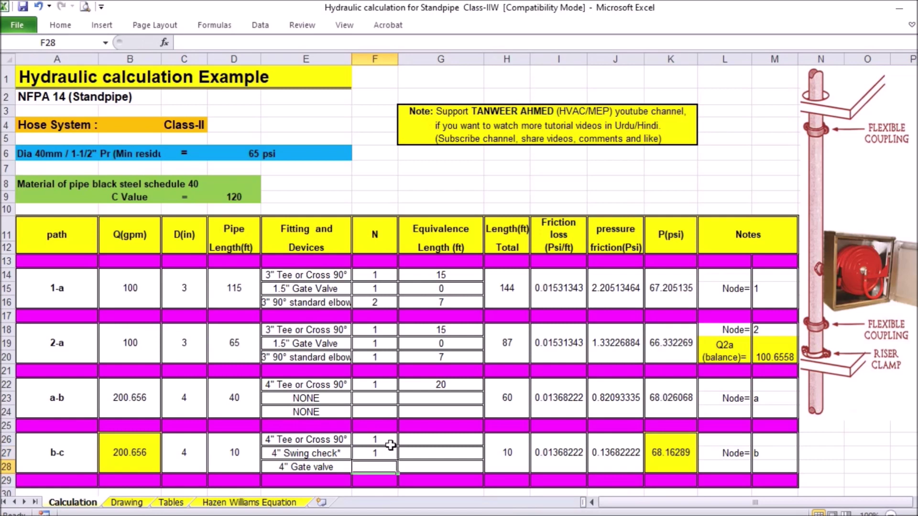
pyautogui.write('1')
pyautogui.press('Return')
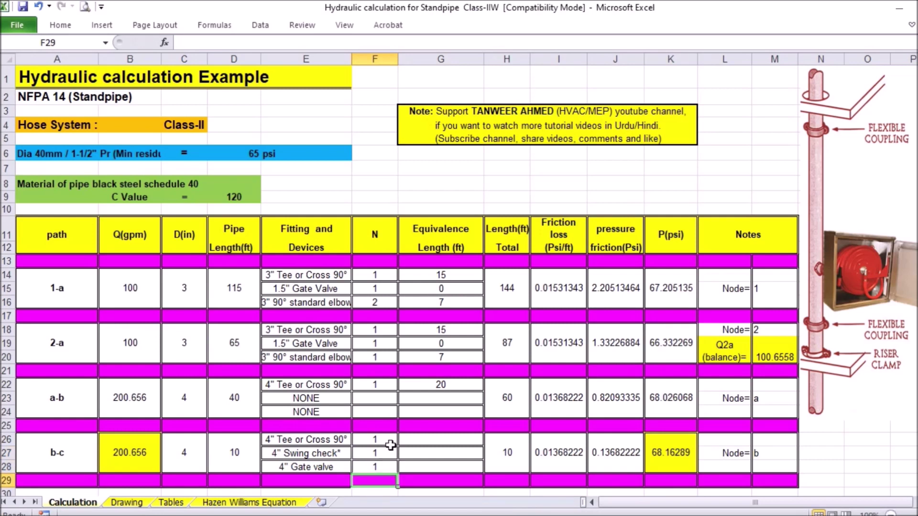
# Enter 20 ft as the equivalent length of path b-c's 4" tee, matching the tee in path a-b
pyautogui.click(463, 445)
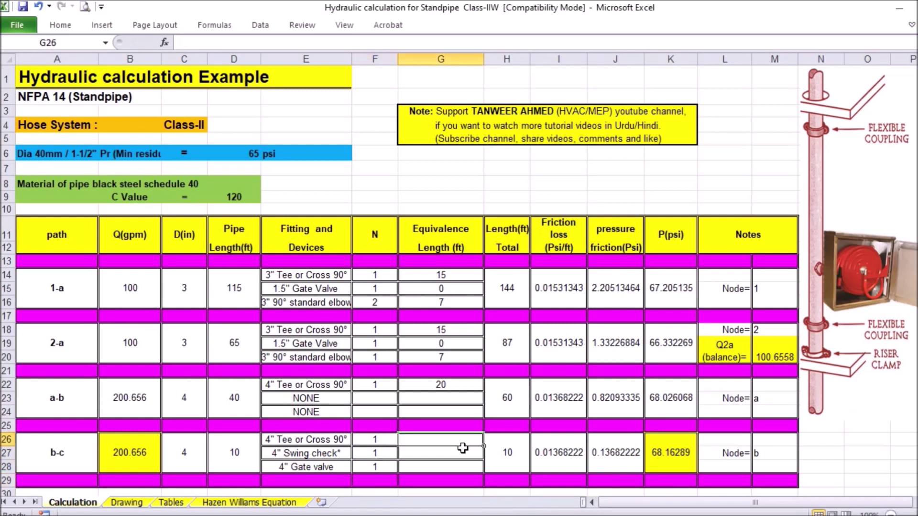
pyautogui.click(430, 387)
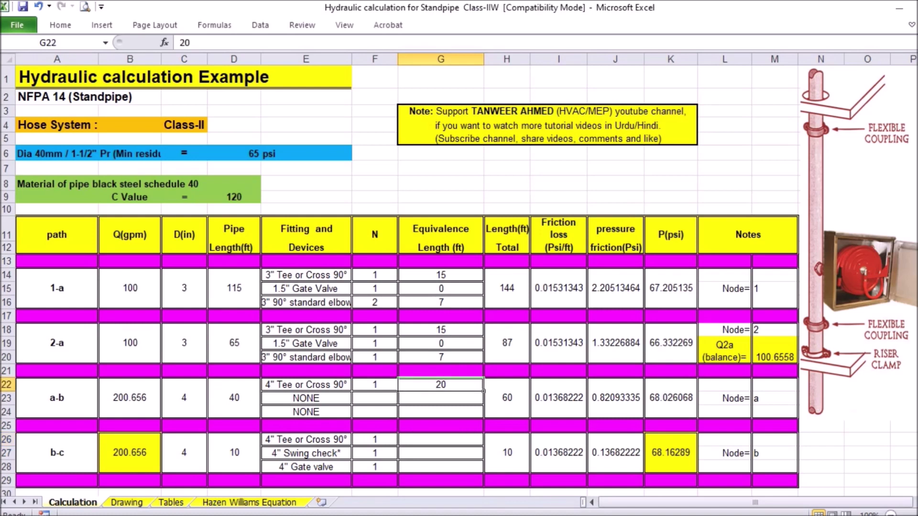
pyautogui.click(458, 445)
pyautogui.write('20')
pyautogui.press('Return')
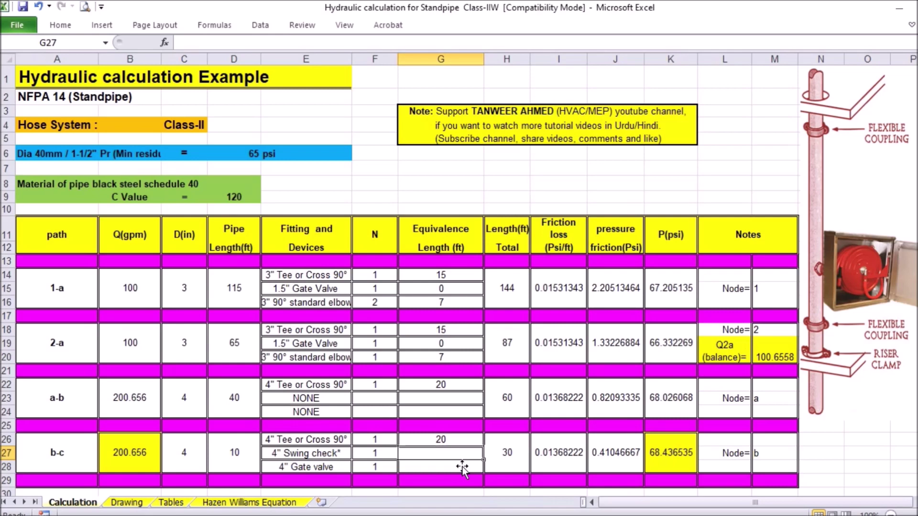
# Look up the 4 in. swing check in the equivalent pipe length chart and enter 22 ft as path b-c's swing check equivalent length
pyautogui.click(171, 502)
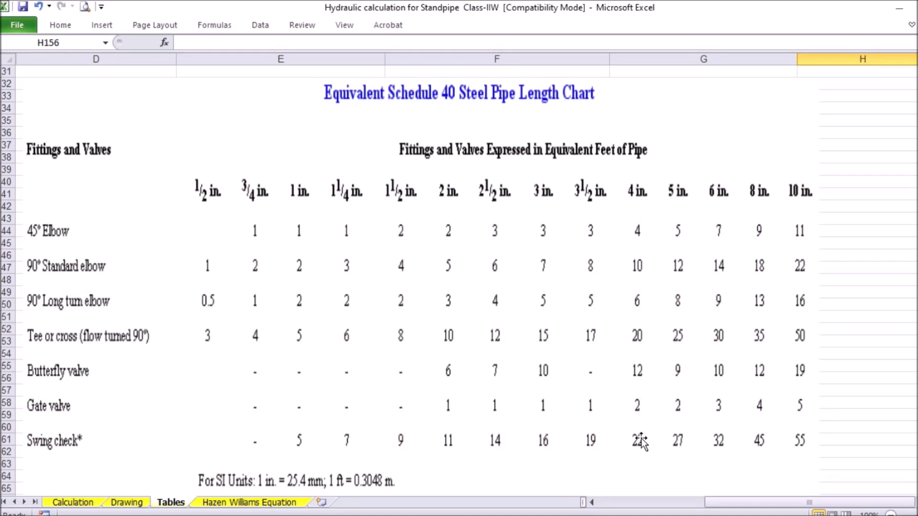
pyautogui.click(76, 508)
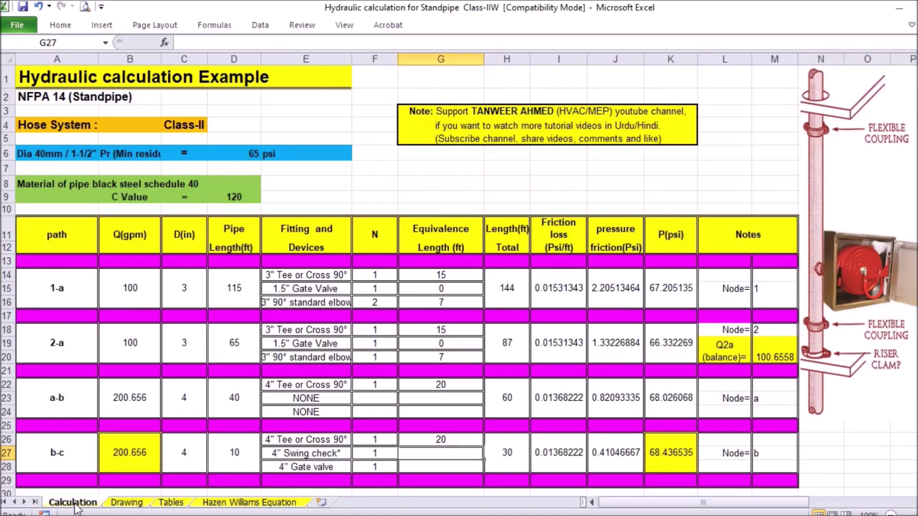
pyautogui.write('22')
pyautogui.press('Return')
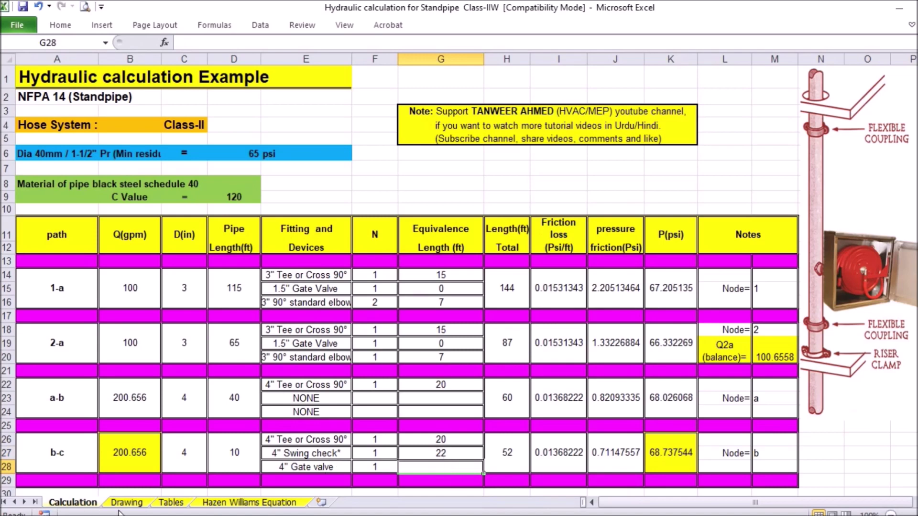
# Look up the 4 in. gate valve in the equivalent pipe length chart and enter 2 ft as path b-c's gate valve equivalent length
pyautogui.click(171, 503)
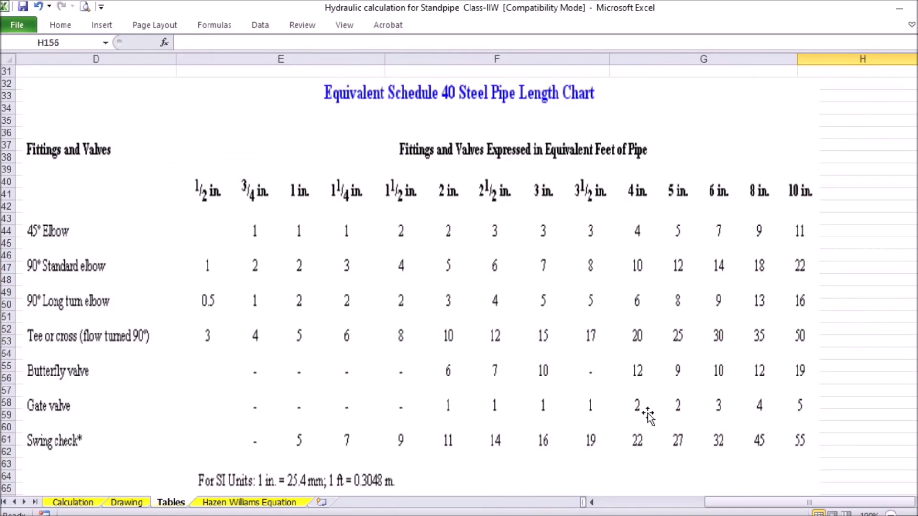
pyautogui.click(77, 502)
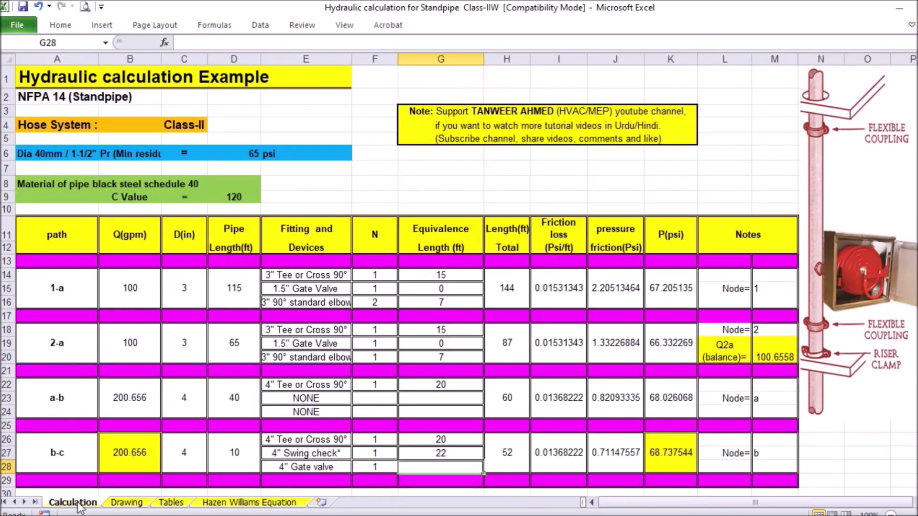
pyautogui.write('2')
pyautogui.press('Return')
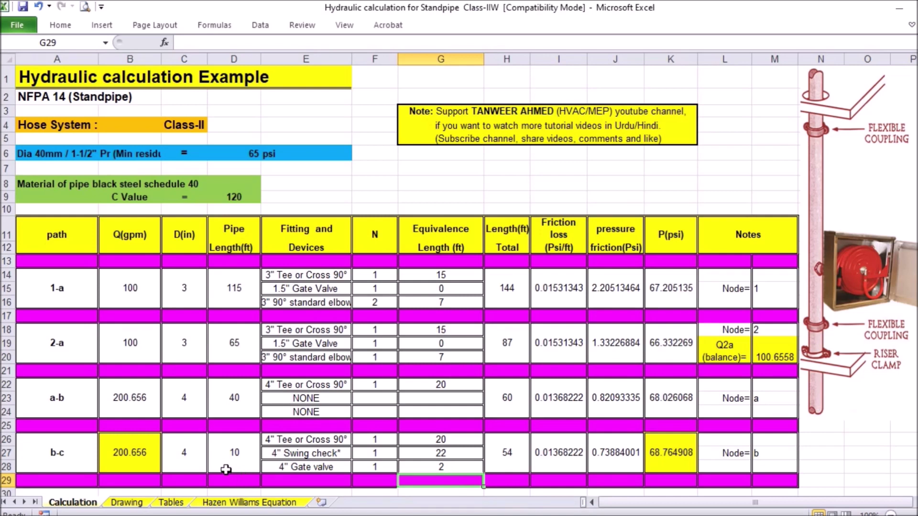
# Review path b-c's total length, friction loss, friction pressure and P formulas, and check node b's flow and pressure on the Drawing sheet
pyautogui.click(510, 463)
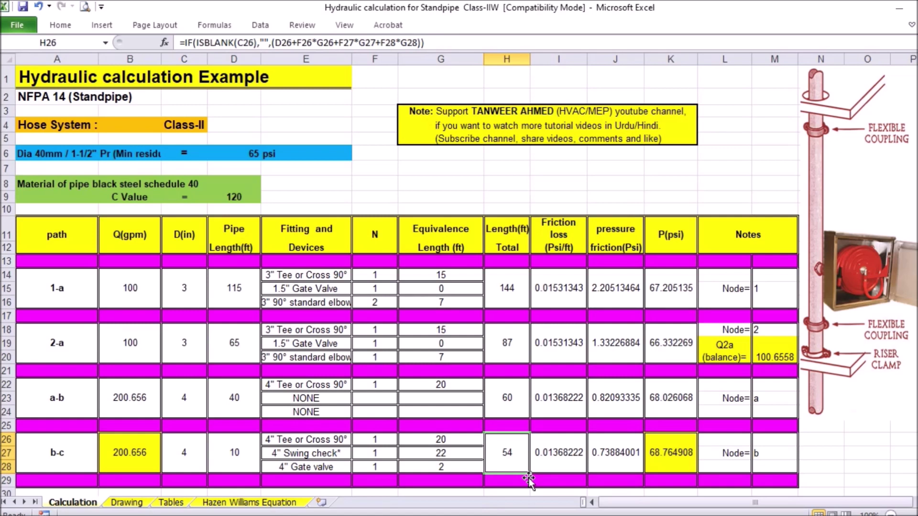
pyautogui.click(566, 466)
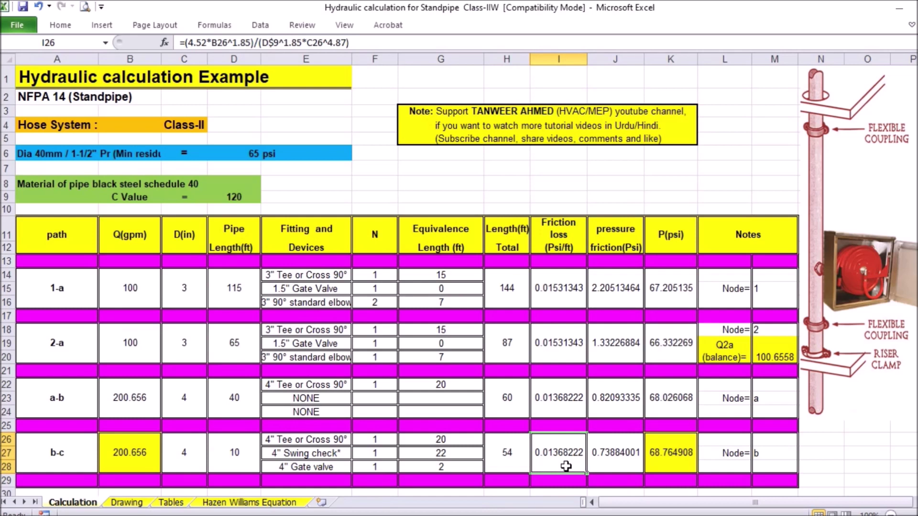
pyautogui.click(634, 466)
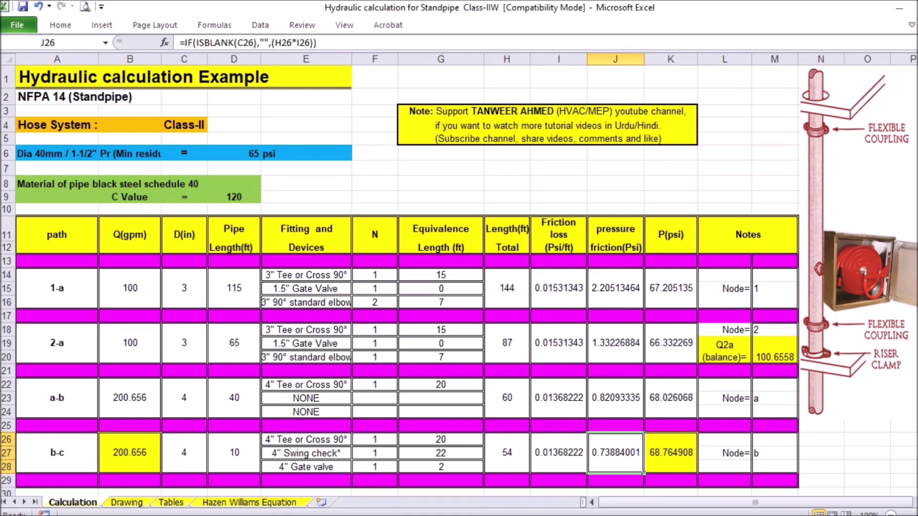
pyautogui.click(675, 456)
pyautogui.moveTo(736, 464); pyautogui.dragTo(777, 466)
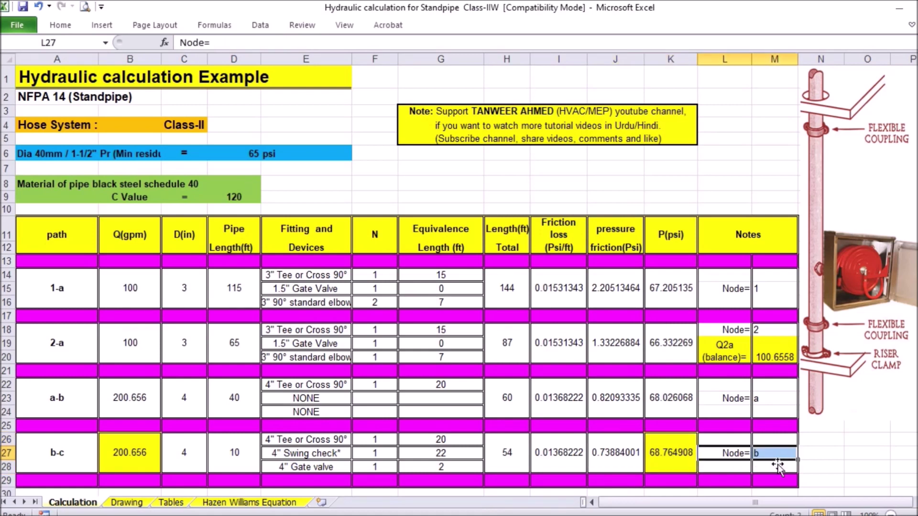
pyautogui.click(659, 463)
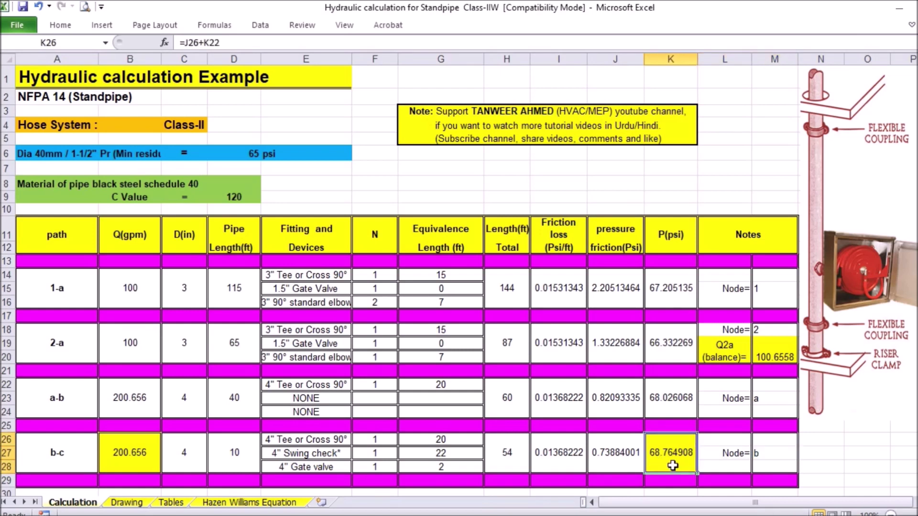
pyautogui.click(667, 402)
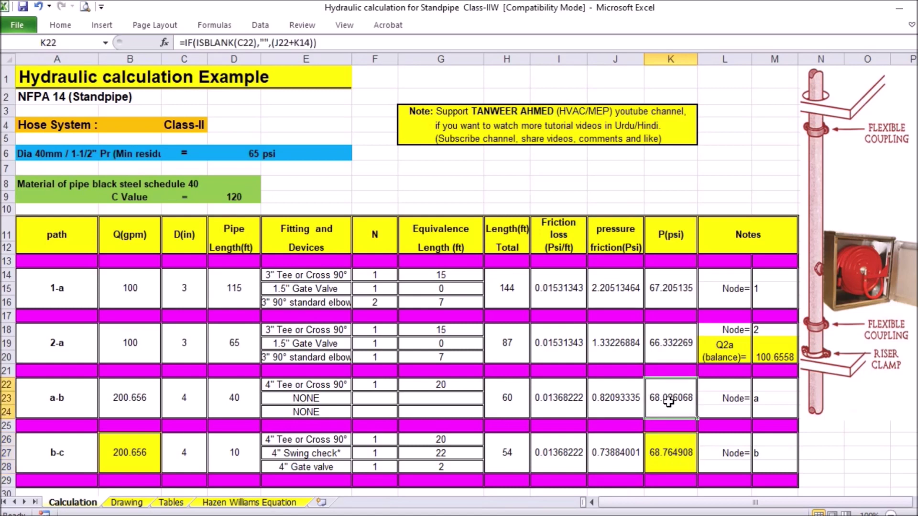
pyautogui.click(611, 467)
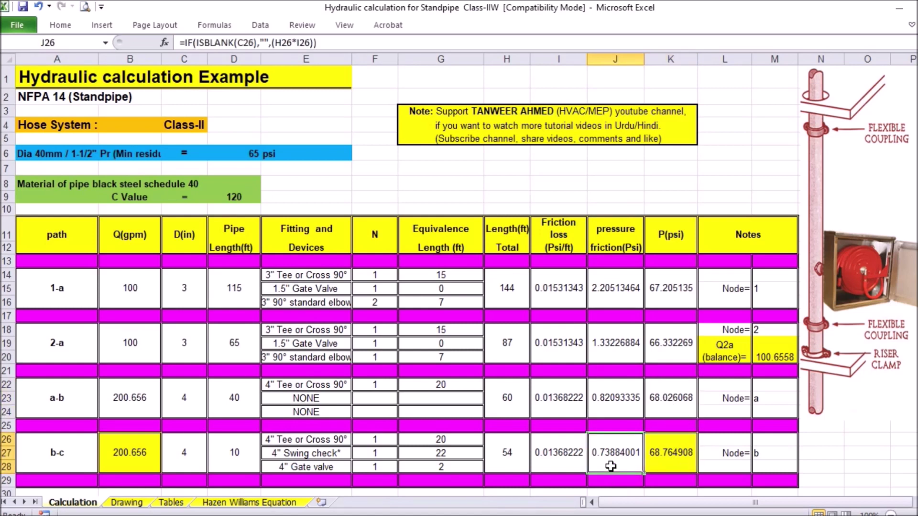
pyautogui.click(686, 471)
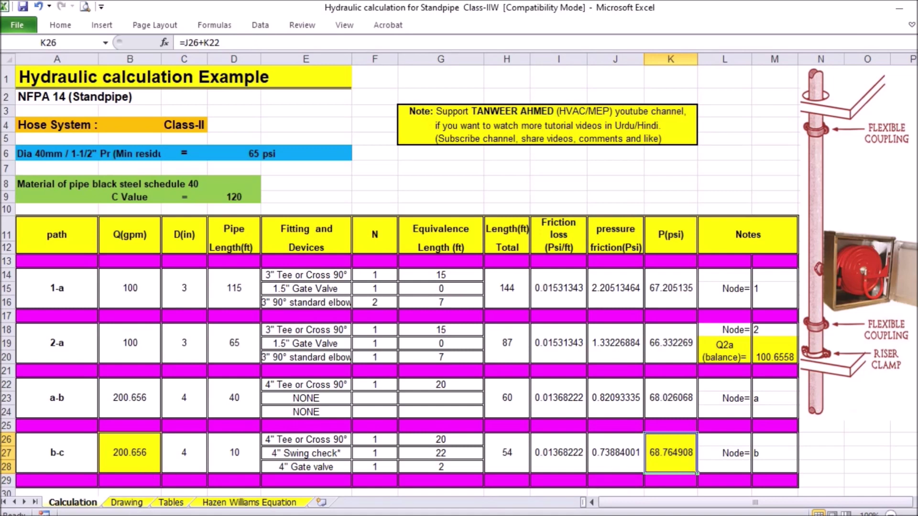
pyautogui.click(135, 503)
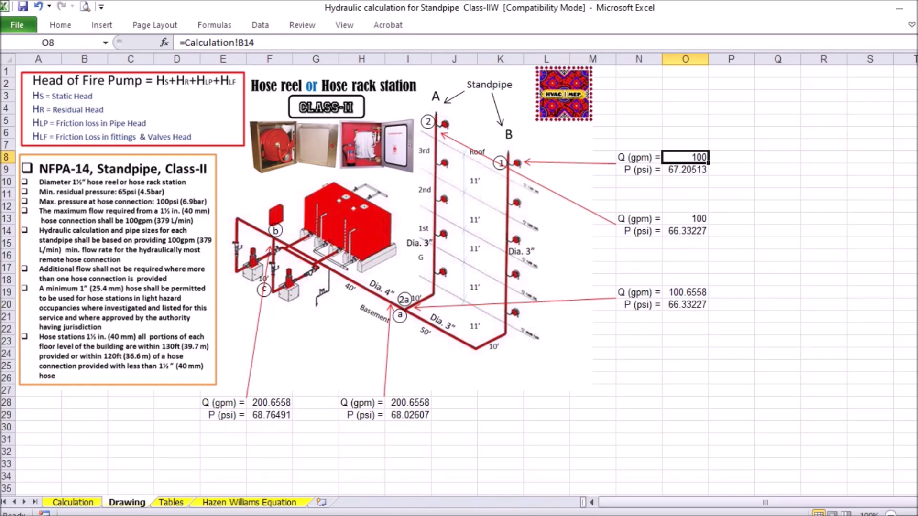
pyautogui.click(88, 507)
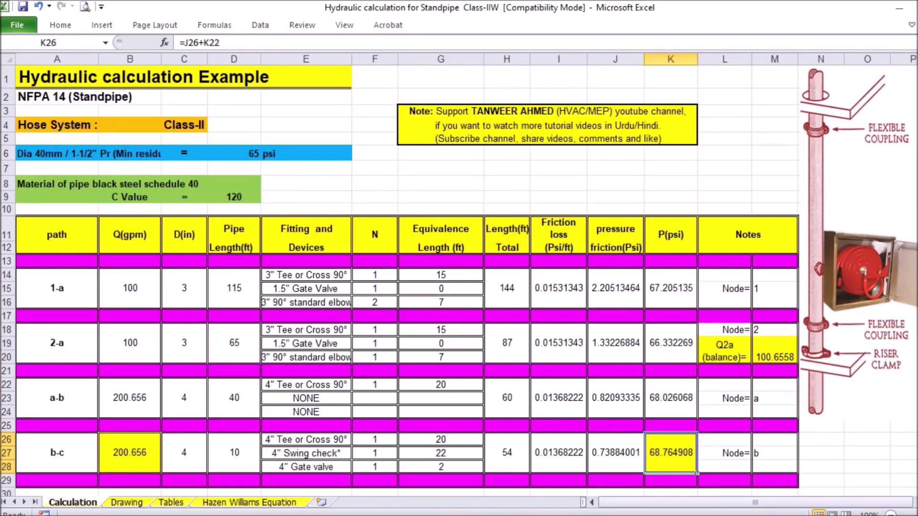
# Compare path b-c's final flow and pressure with the minimum residual pressure input and the fire pump head formula on the Drawing sheet
pyautogui.scroll(-2, 458, 281)
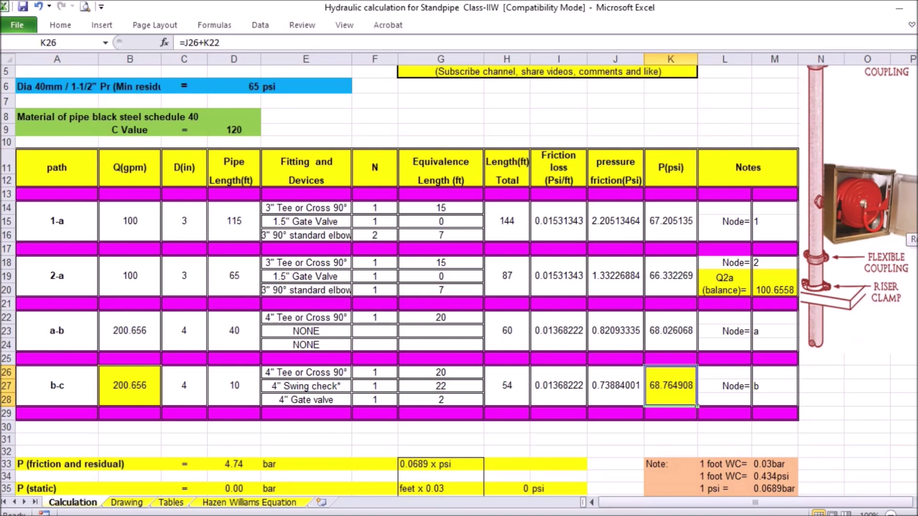
pyautogui.scroll(-1, 143, 375)
pyautogui.click(143, 375)
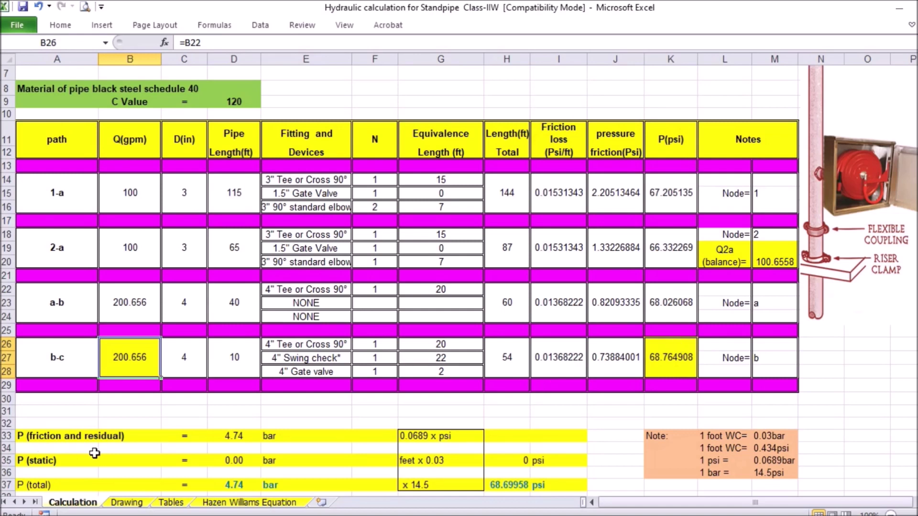
pyautogui.click(675, 367)
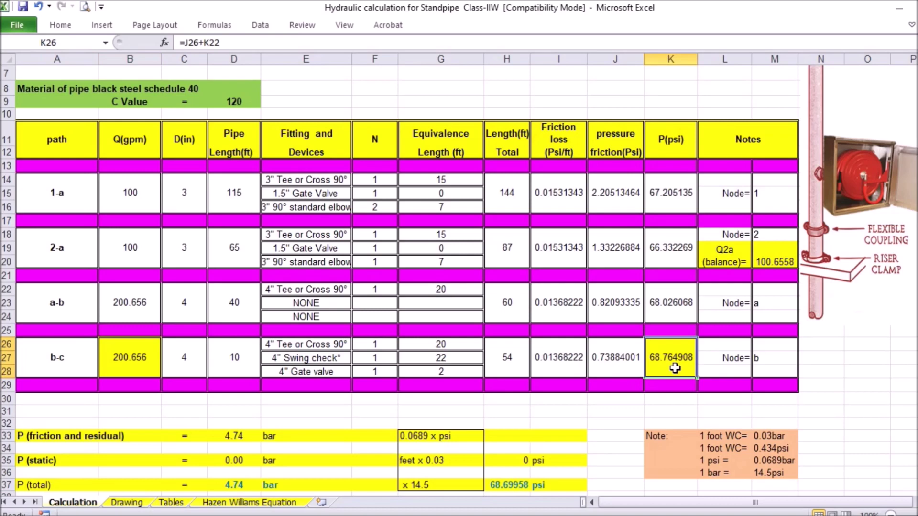
pyautogui.scroll(2, 675, 368)
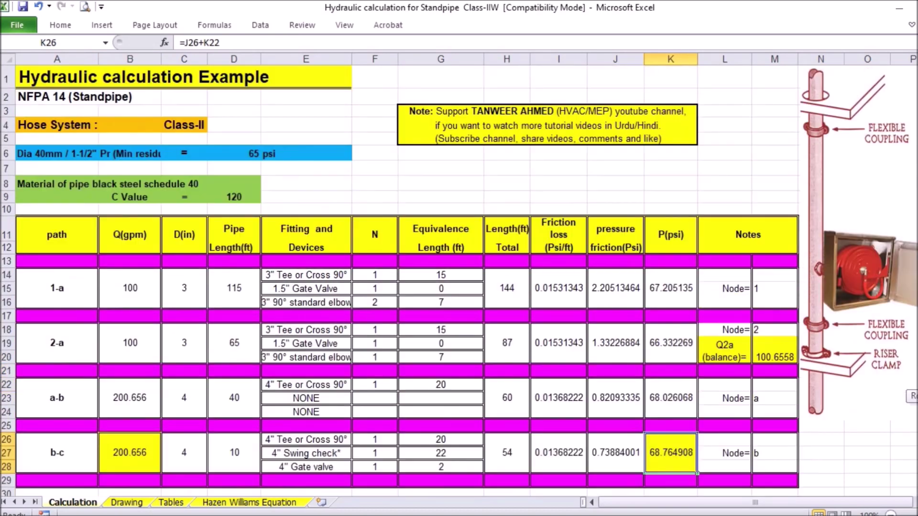
pyautogui.click(126, 502)
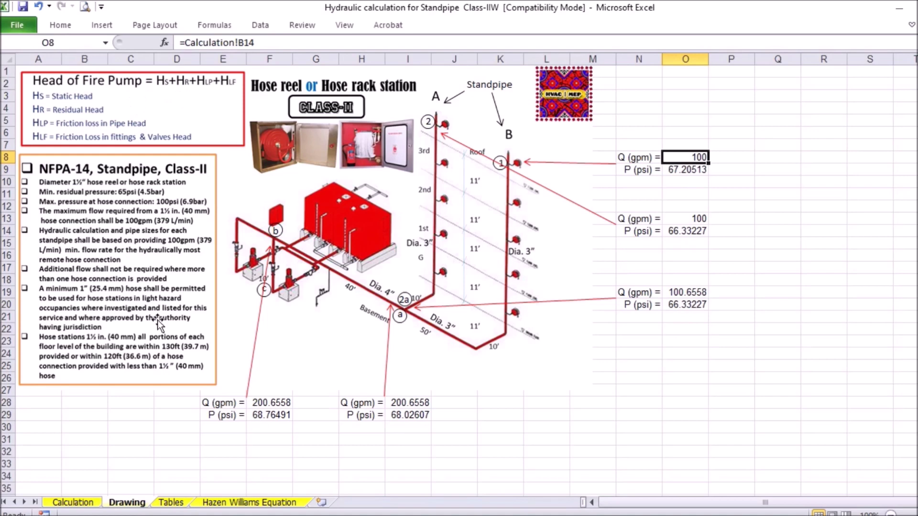
pyautogui.click(72, 501)
pyautogui.click(256, 156)
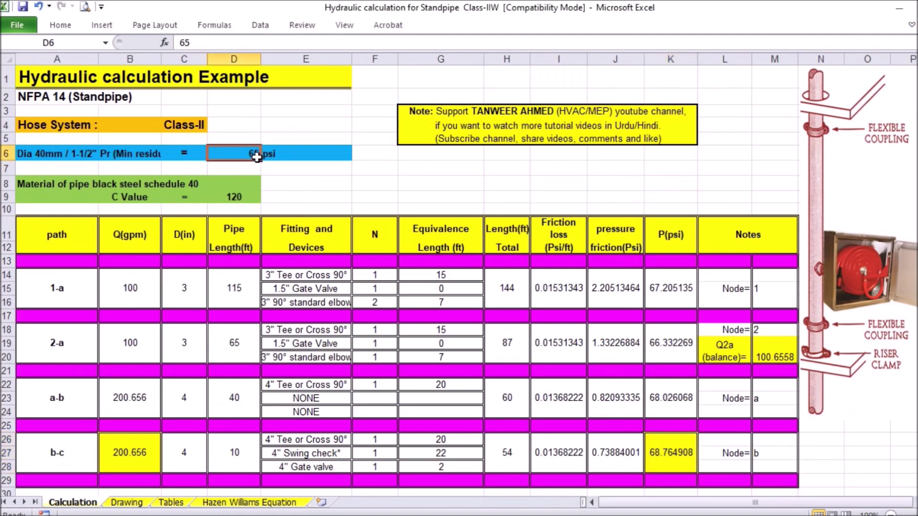
pyautogui.click(138, 504)
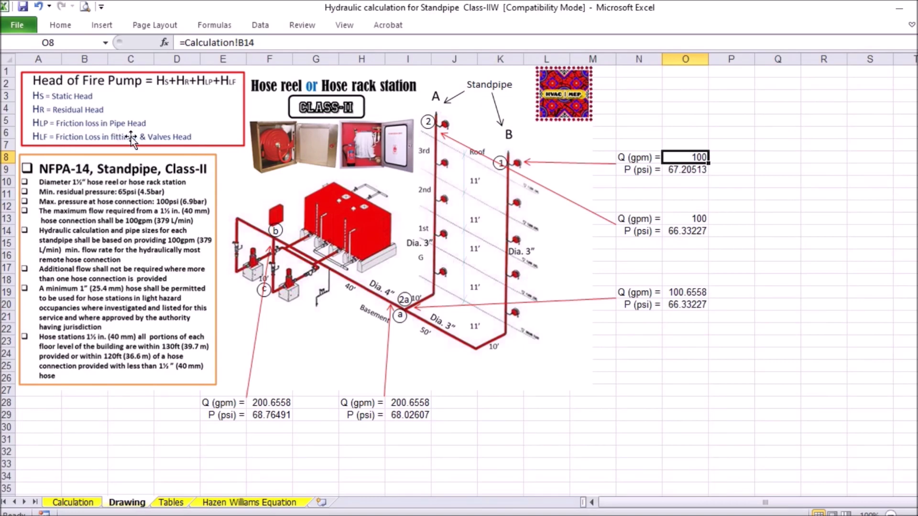
pyautogui.click(78, 504)
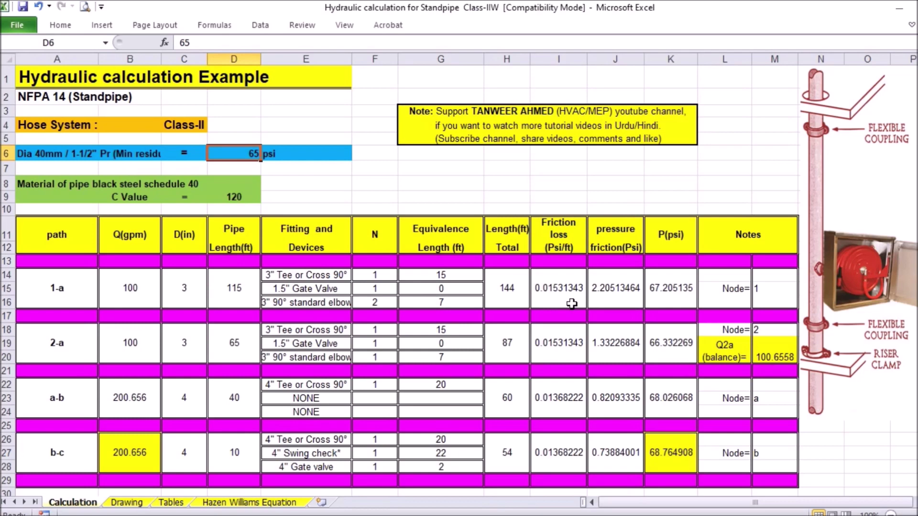
pyautogui.click(127, 502)
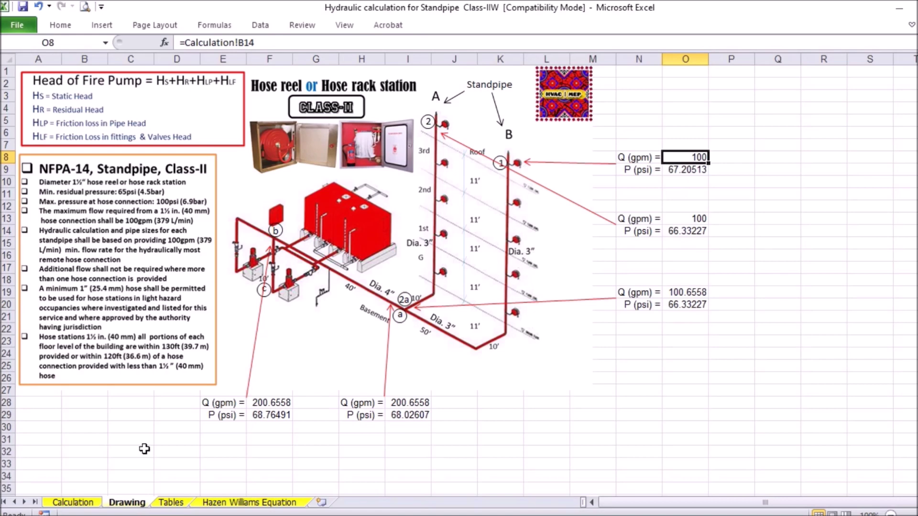
pyautogui.click(80, 506)
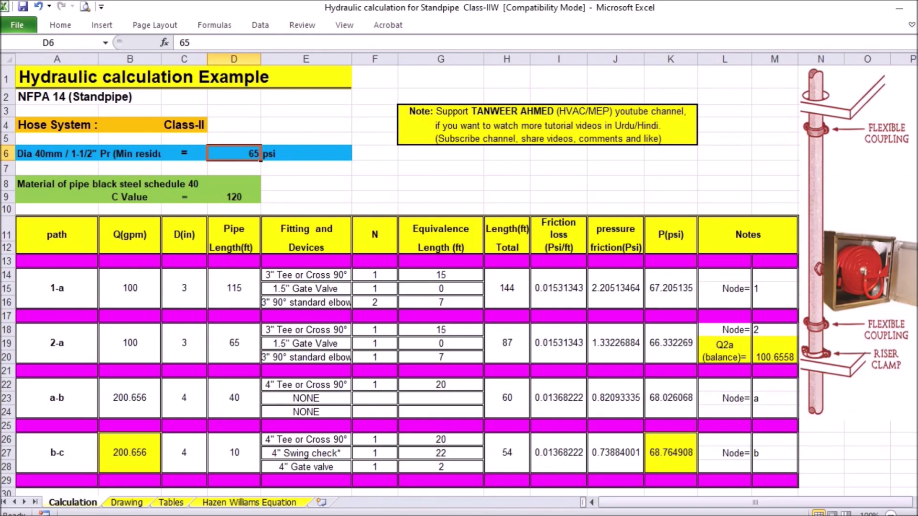
# Complete the conversion note beside P (friction and residual) so it reads 0.0689 x 68.7649psi
pyautogui.scroll(-2, 278, 450)
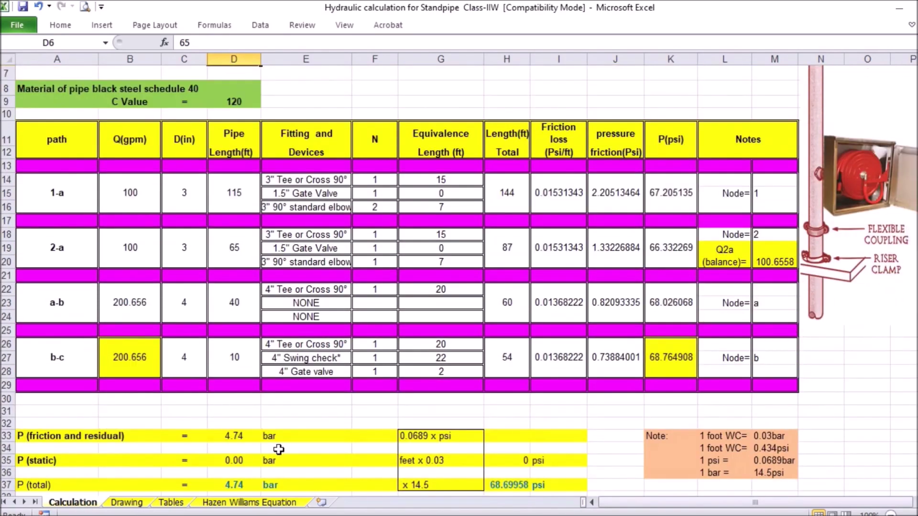
pyautogui.click(239, 444)
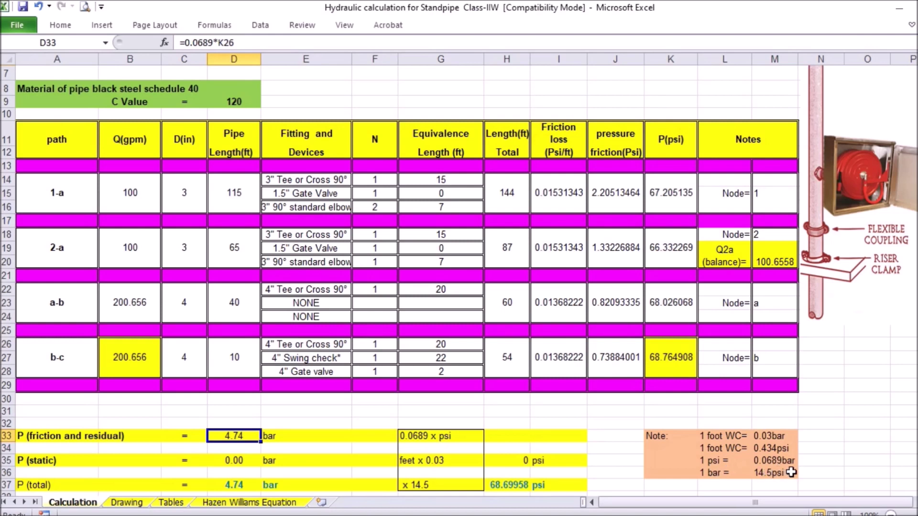
pyautogui.doubleClick(419, 436)
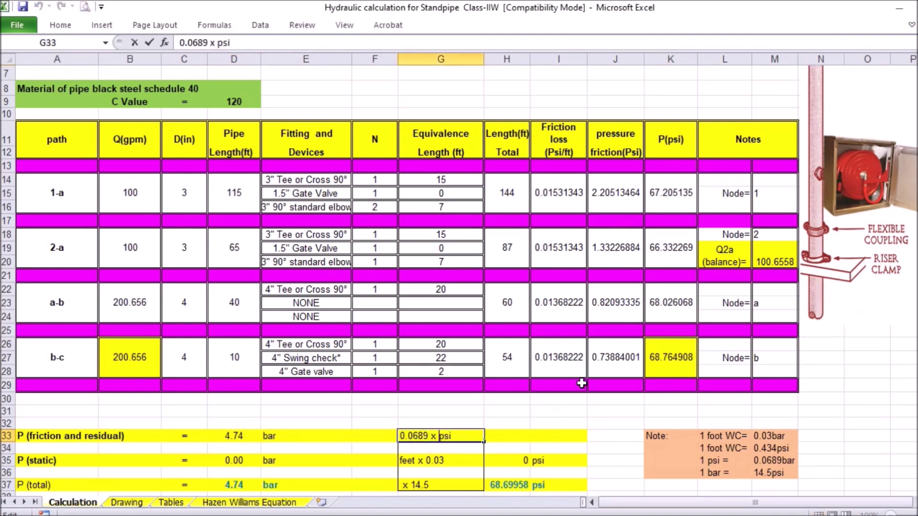
pyautogui.write('68.7')
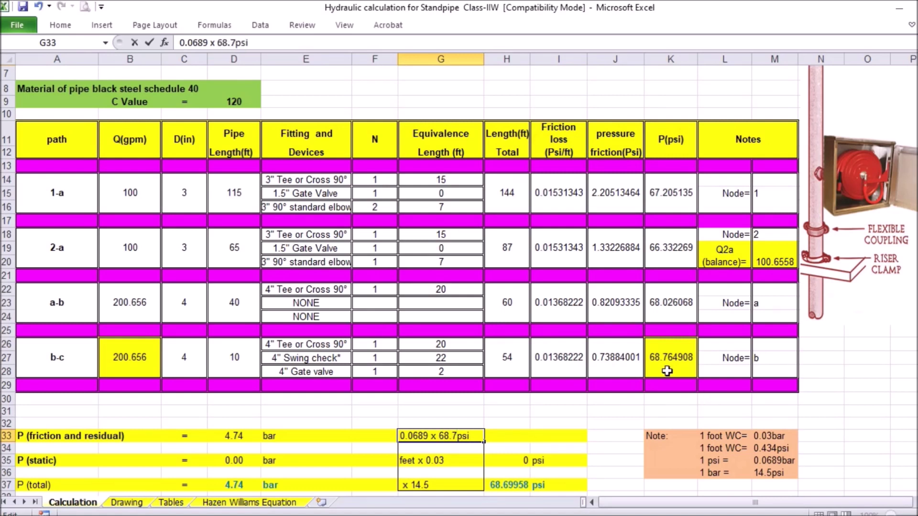
pyautogui.write('649')
pyautogui.click(566, 455)
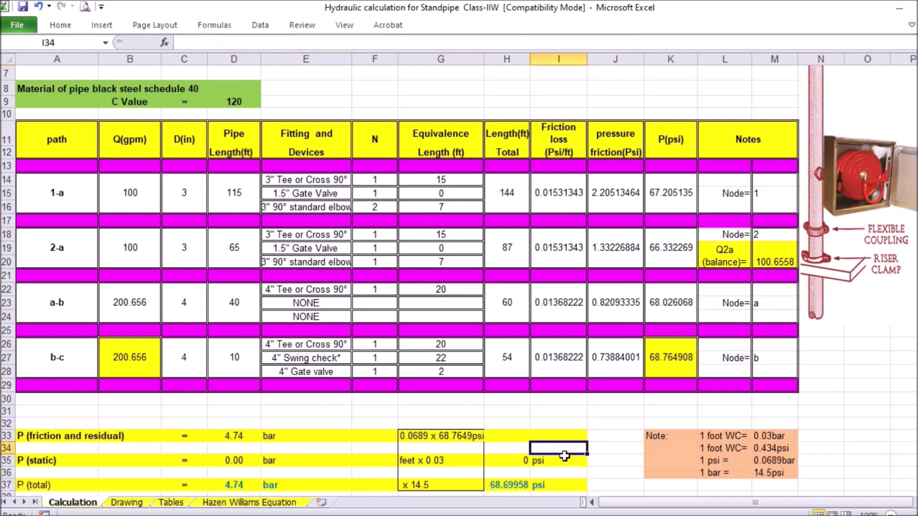
# Inspect the P (friction and residual) formula and the path b-c pressure cell it references
pyautogui.doubleClick(250, 437)
pyautogui.press('Left')
pyautogui.press('Left')
pyautogui.press('Left')
pyautogui.press('Left')
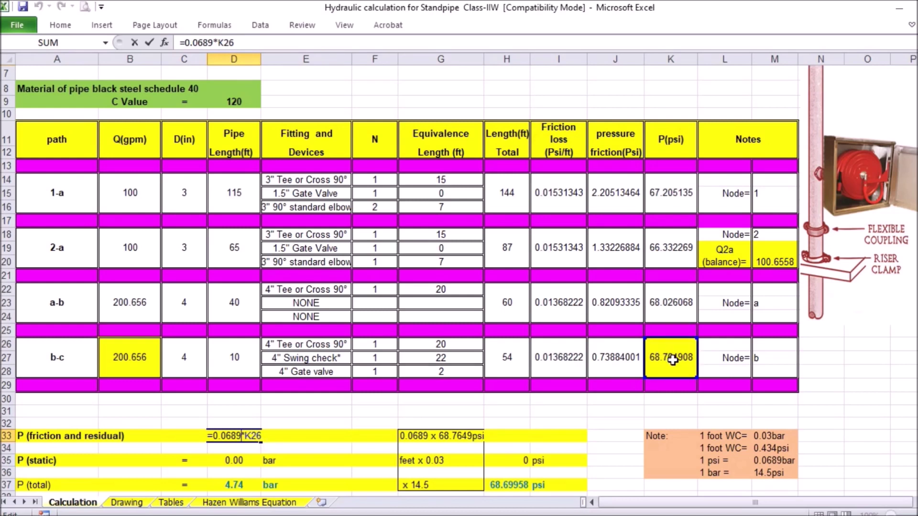
pyautogui.press('Return')
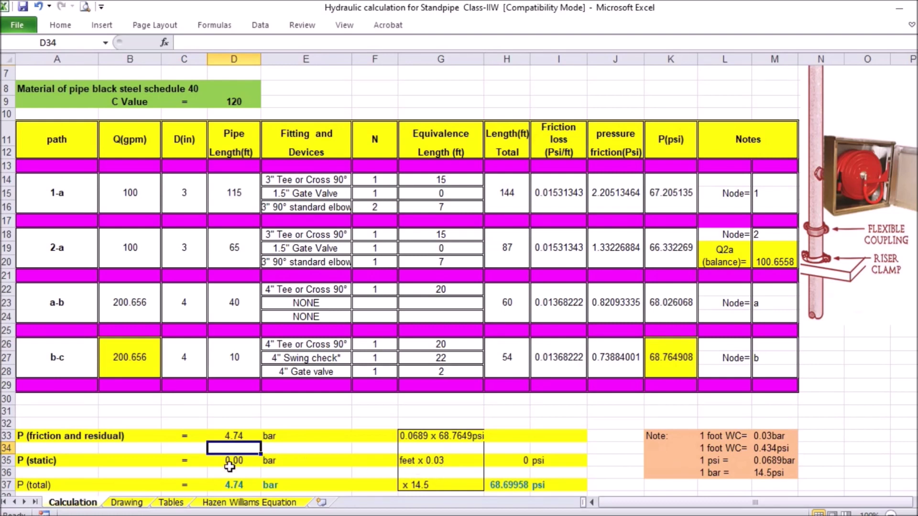
# Check the riser heights on the Drawing sheet and complete the P (static) note as 65feet x 0.03
pyautogui.doubleClick(404, 460)
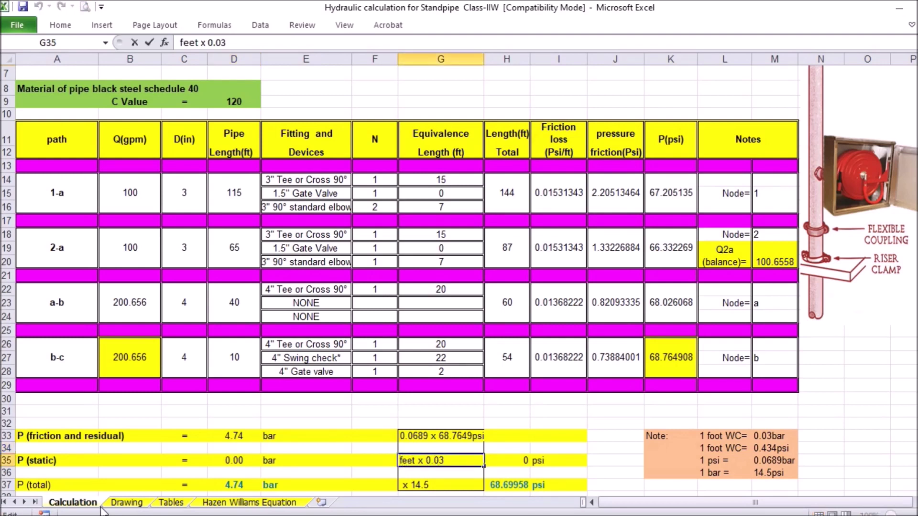
pyautogui.click(136, 504)
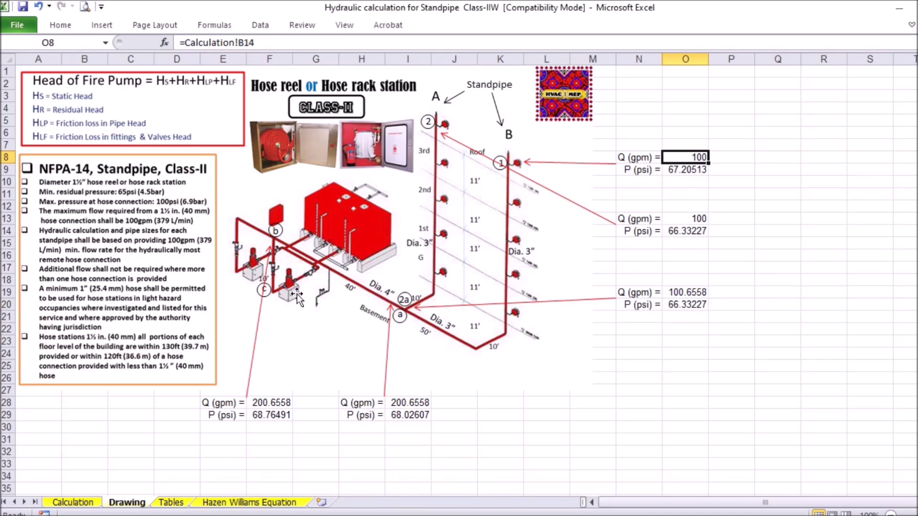
pyautogui.click(79, 502)
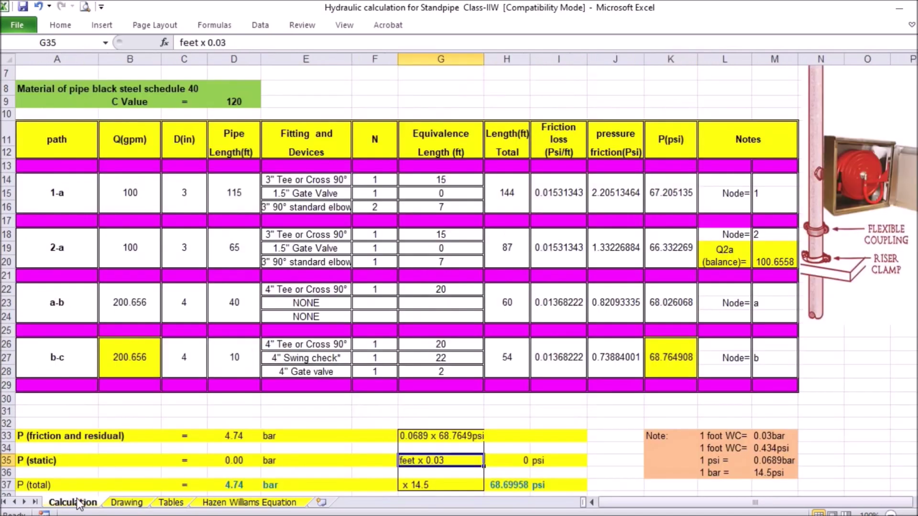
pyautogui.doubleClick(402, 462)
pyautogui.write('65')
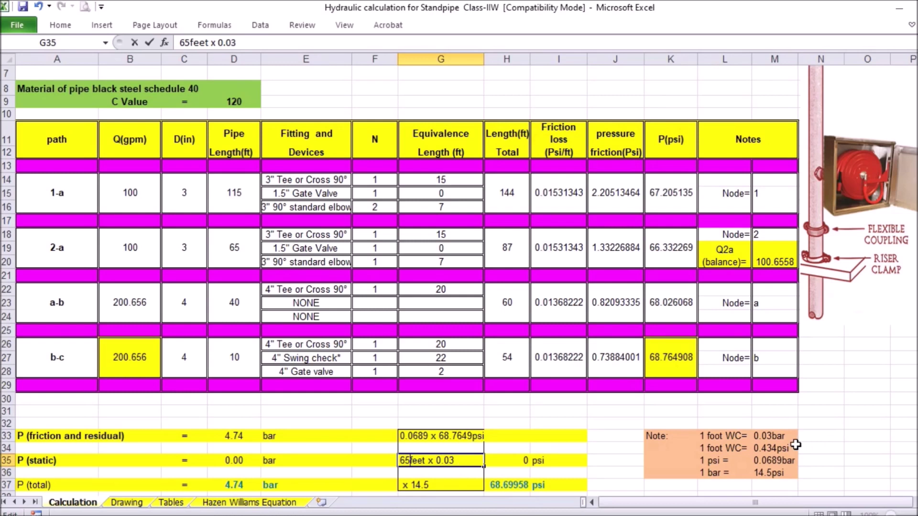
# Set the P (static) formula in bar to =65*0.03
pyautogui.doubleClick(225, 463)
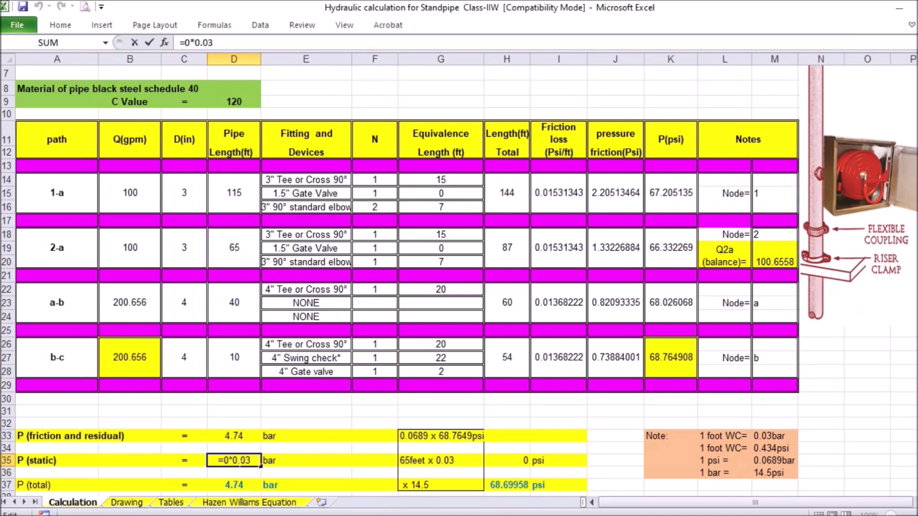
pyautogui.press('BackSpace')
pyautogui.write('65')
pyautogui.press('Return')
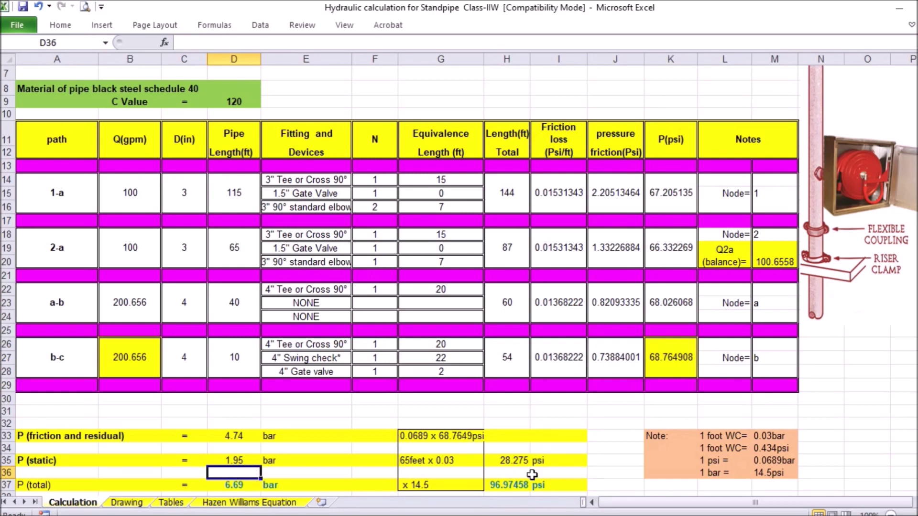
# Review the P (static) psi conversion, the P (total) formulas in bar and psi, and path b-c's flow
pyautogui.doubleClick(514, 461)
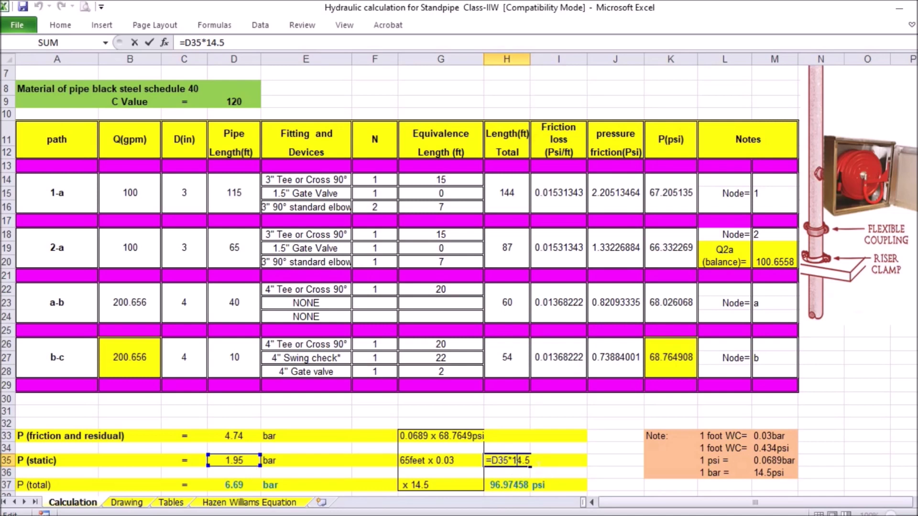
pyautogui.press('Return')
pyautogui.press('Up')
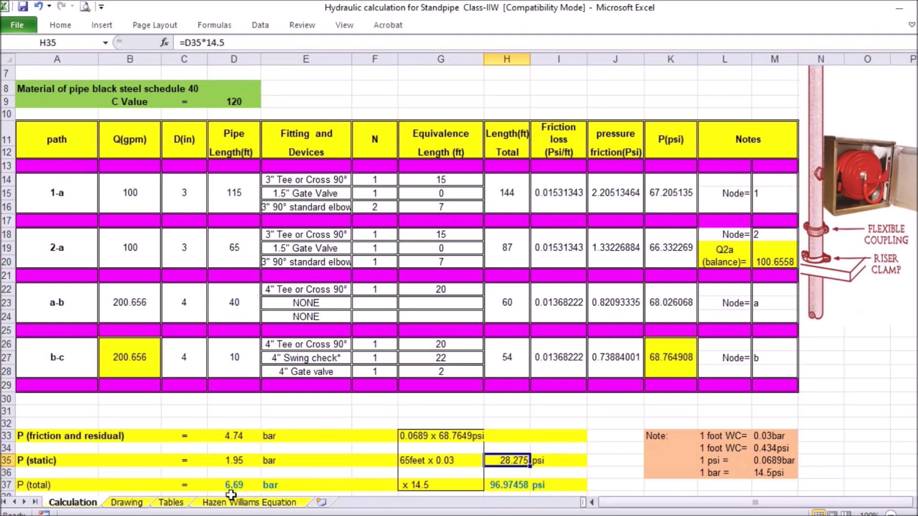
pyautogui.click(245, 462)
pyautogui.doubleClick(247, 491)
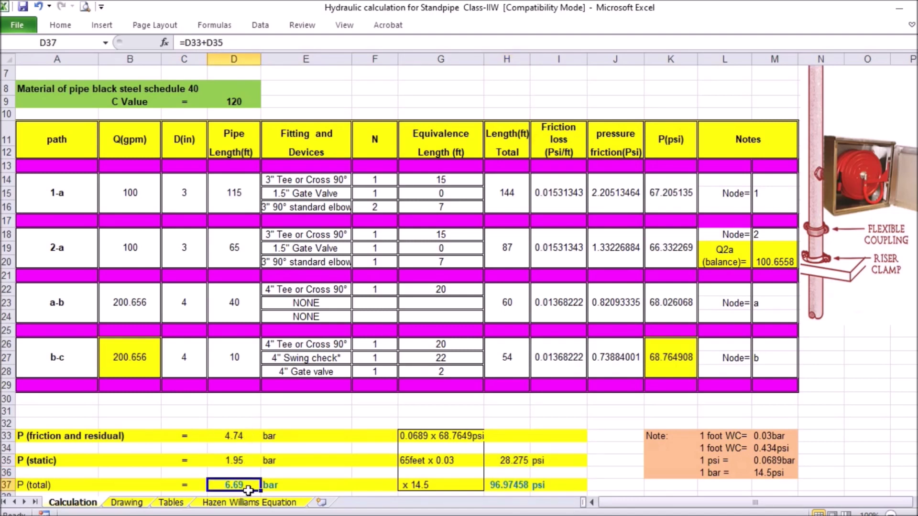
pyautogui.press('Escape')
pyautogui.click(509, 485)
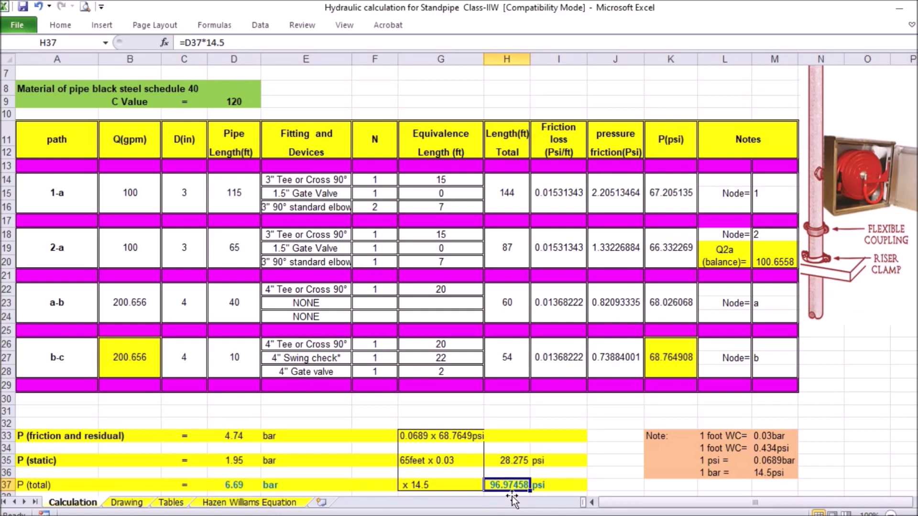
pyautogui.click(129, 369)
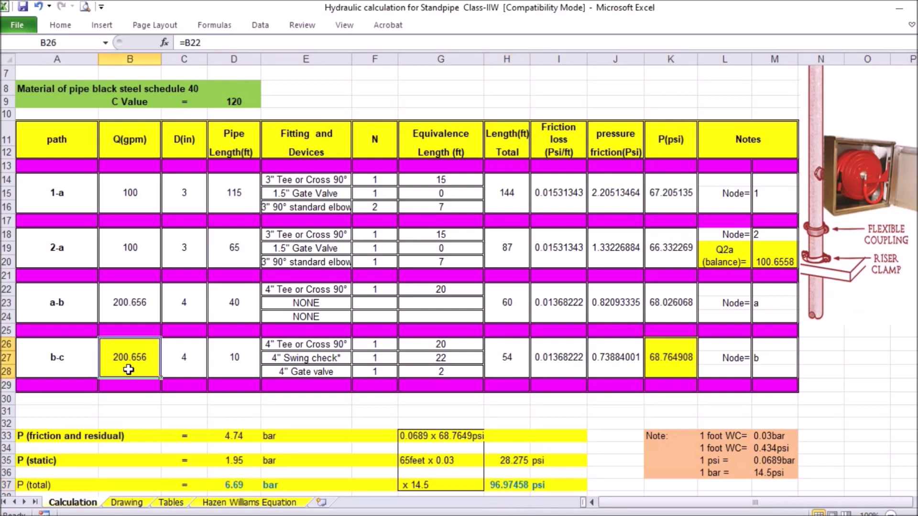